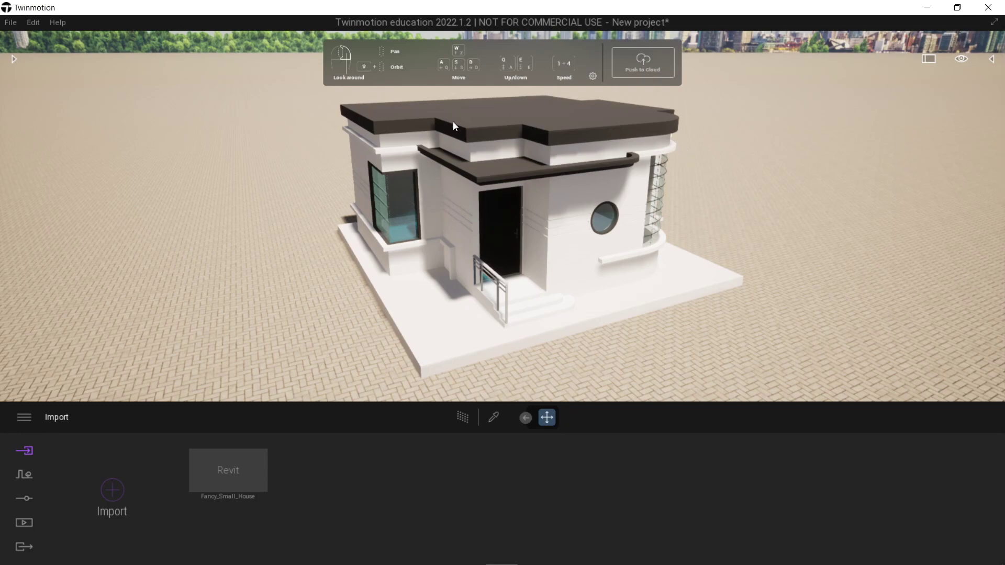
Step: Place an Awe chair from the library's living-room chairs on the paving beside the house
left_click(13, 58)
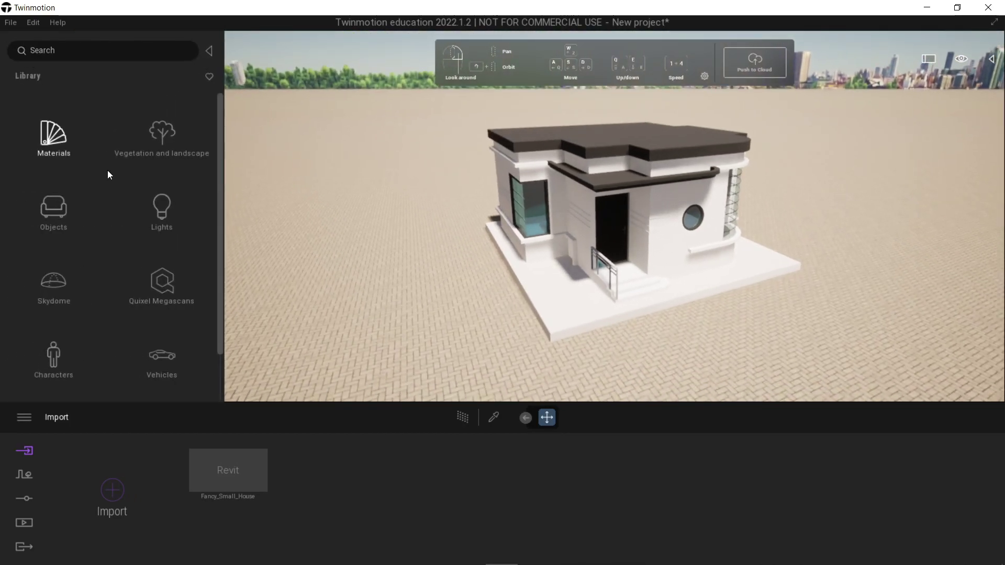
left_click(53, 209)
left_click(53, 140)
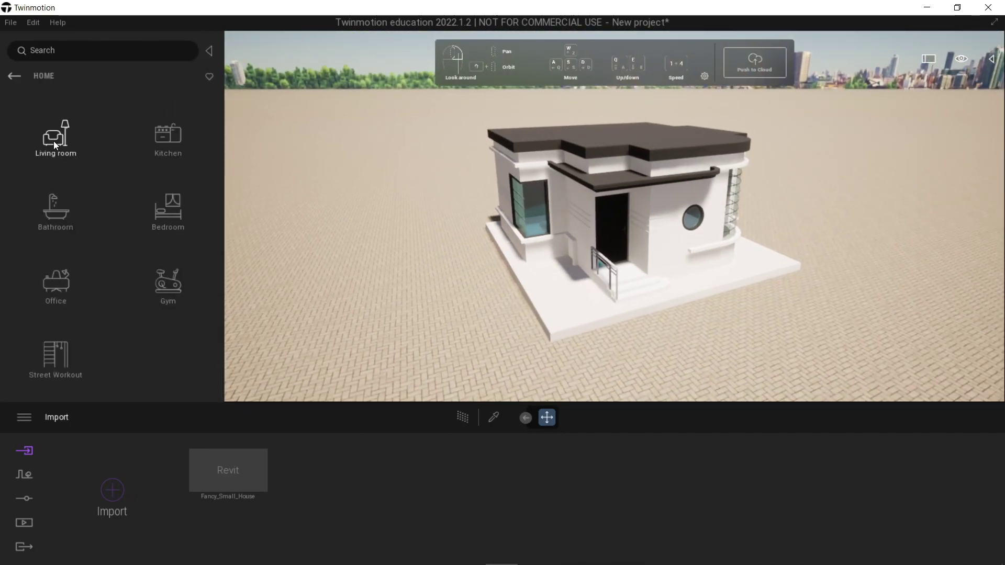
left_click(53, 140)
left_click(54, 142)
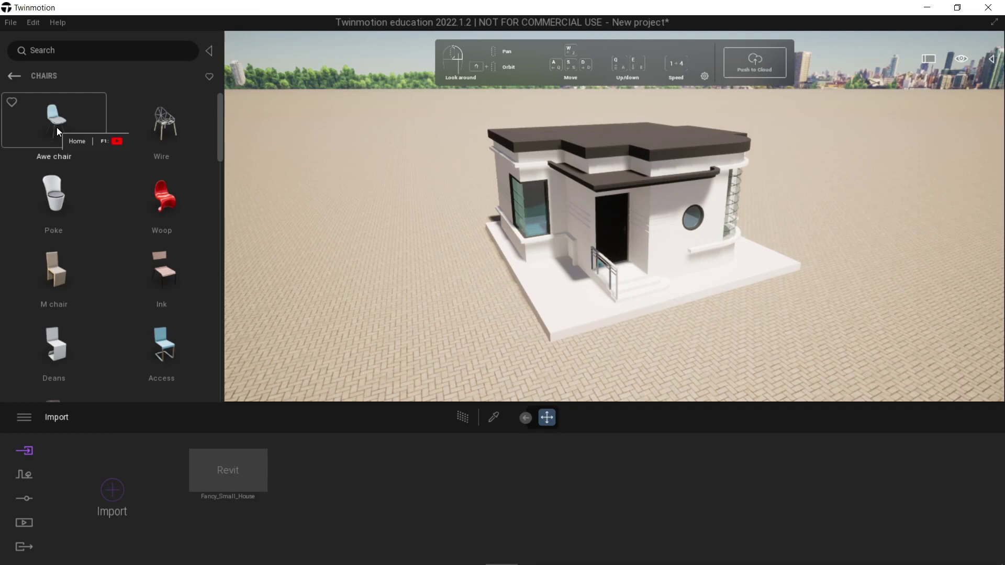
left_click_drag(56, 127, 327, 269)
left_click_drag(384, 288, 465, 316)
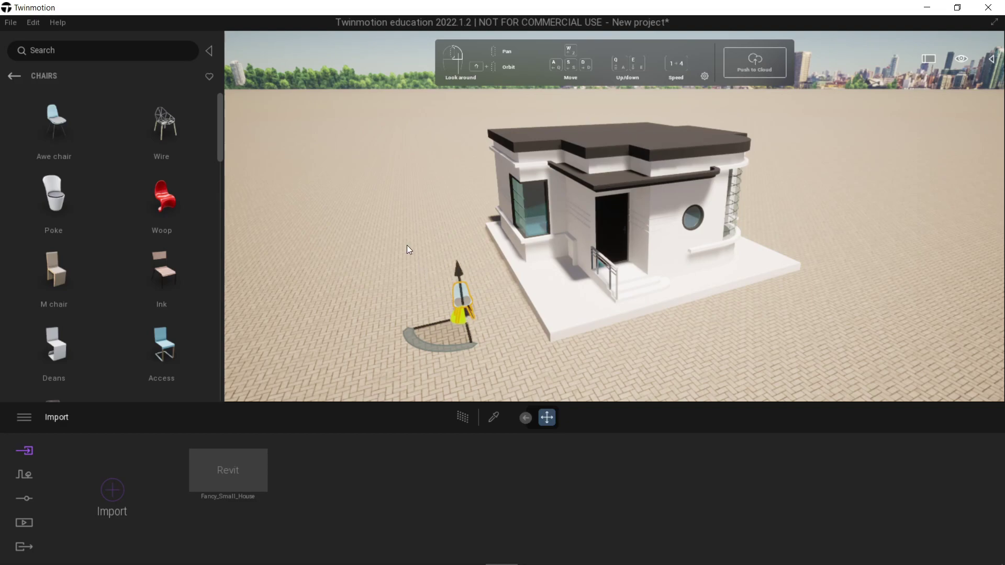
left_click(394, 228)
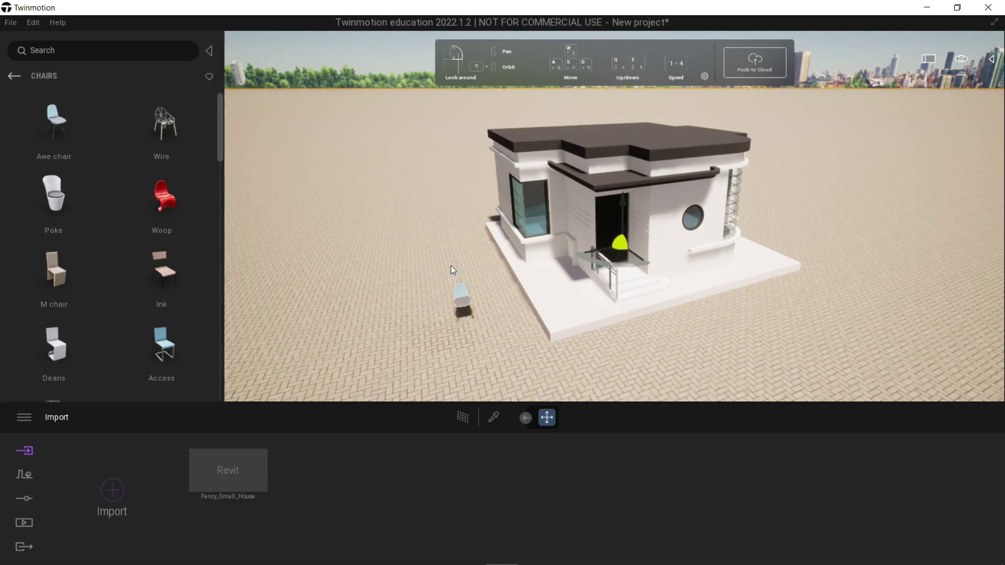
Step: Duplicate the chair as an instance and place the duplicate on the paving farther from the house
left_click(466, 302)
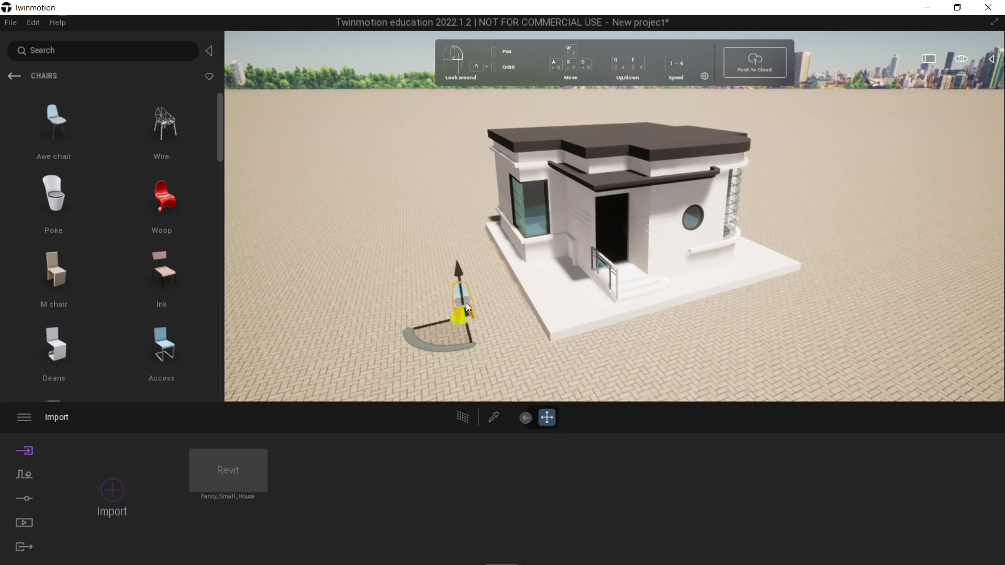
key("ctrl+c")
key("ctrl+v")
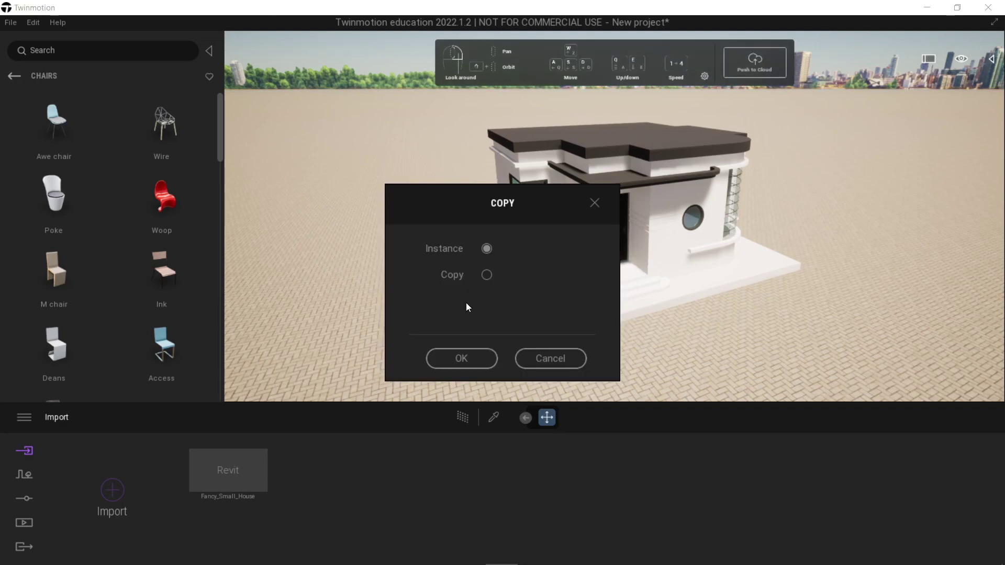
left_click(465, 360)
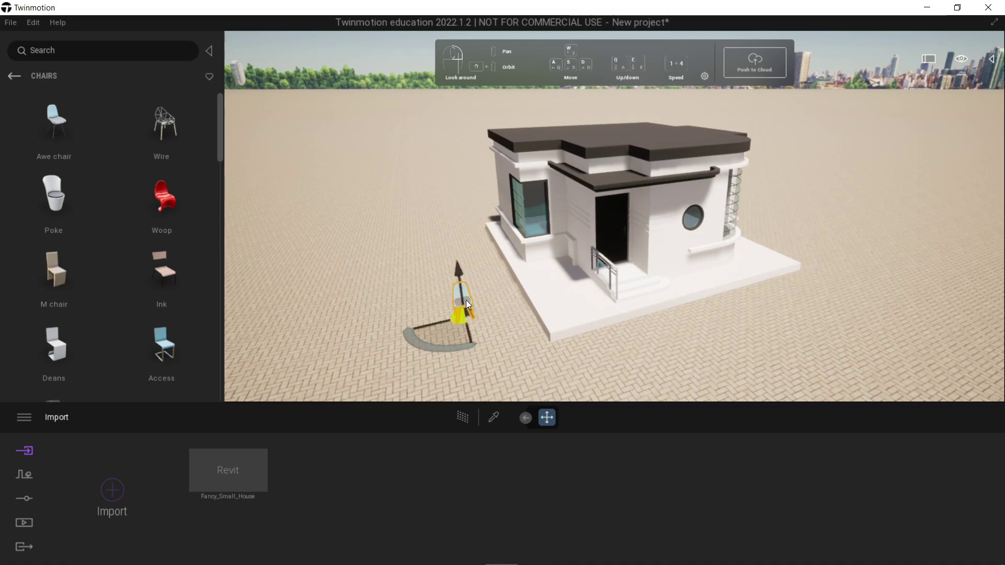
left_click_drag(461, 323, 366, 338)
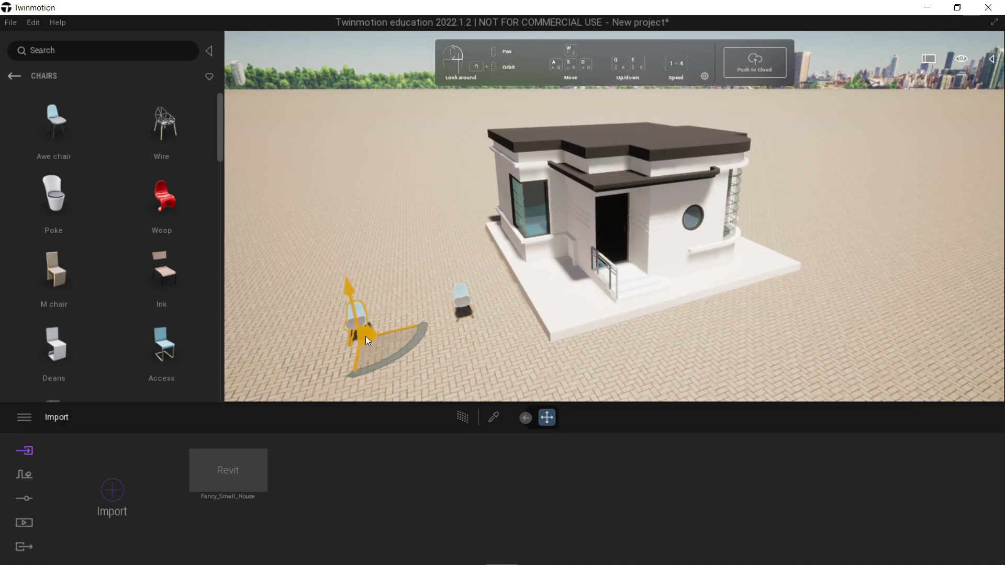
Step: Array the original chair along its ground axis beside the house as 4 instances with 2 m spacing
left_click(461, 302)
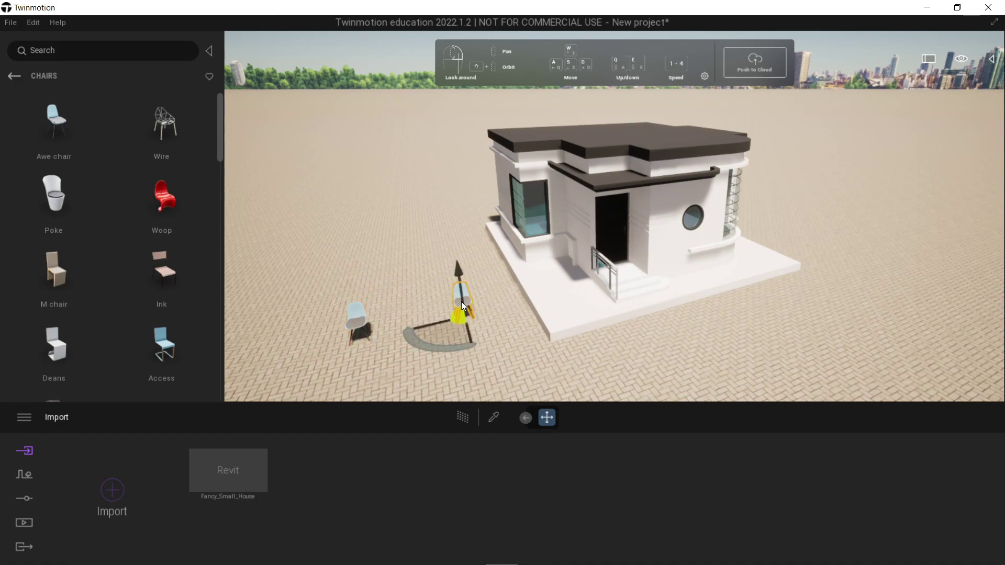
left_click(470, 332)
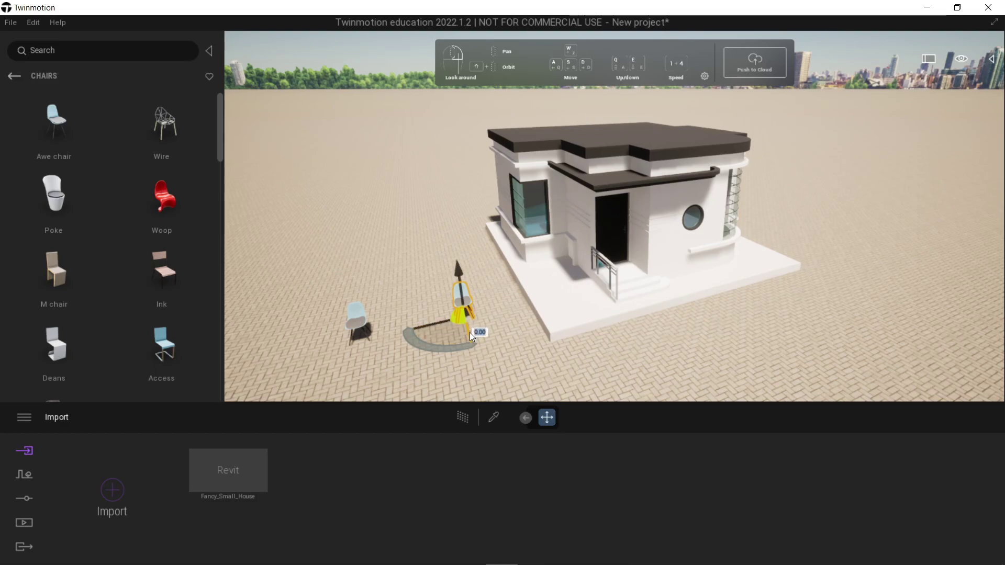
left_click_drag(470, 332, 453, 281)
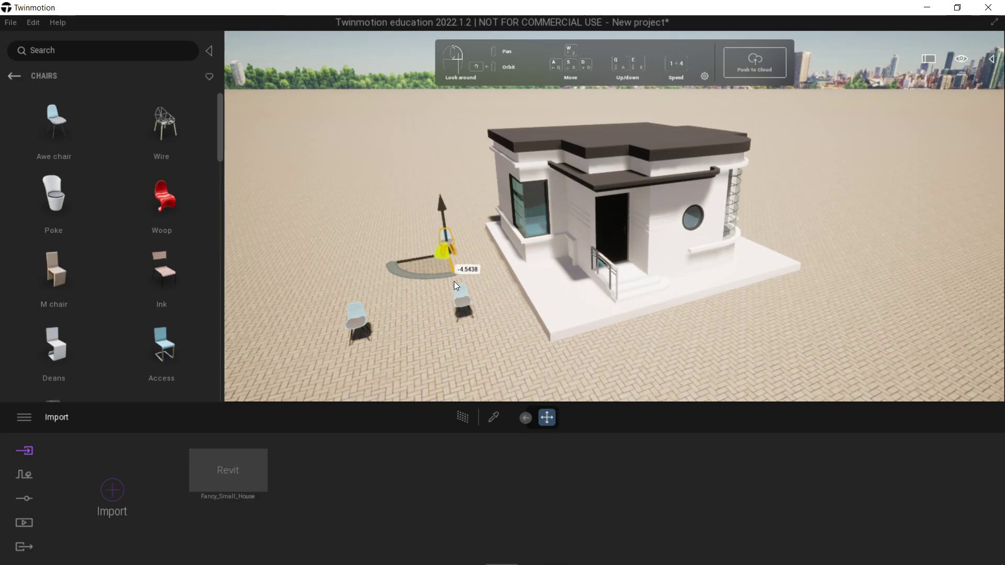
left_click_drag(454, 281, 454, 281)
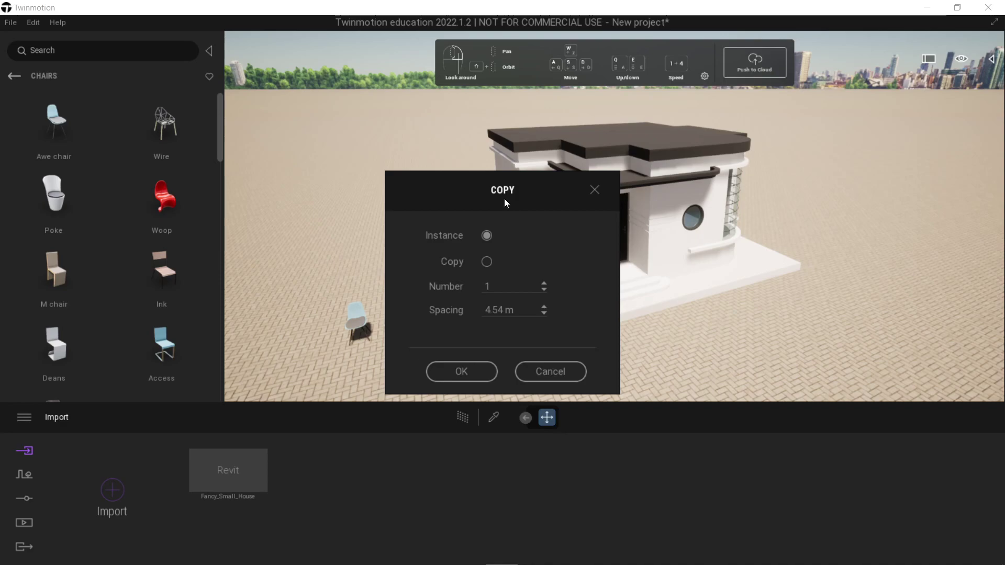
left_click_drag(496, 193, 655, 155)
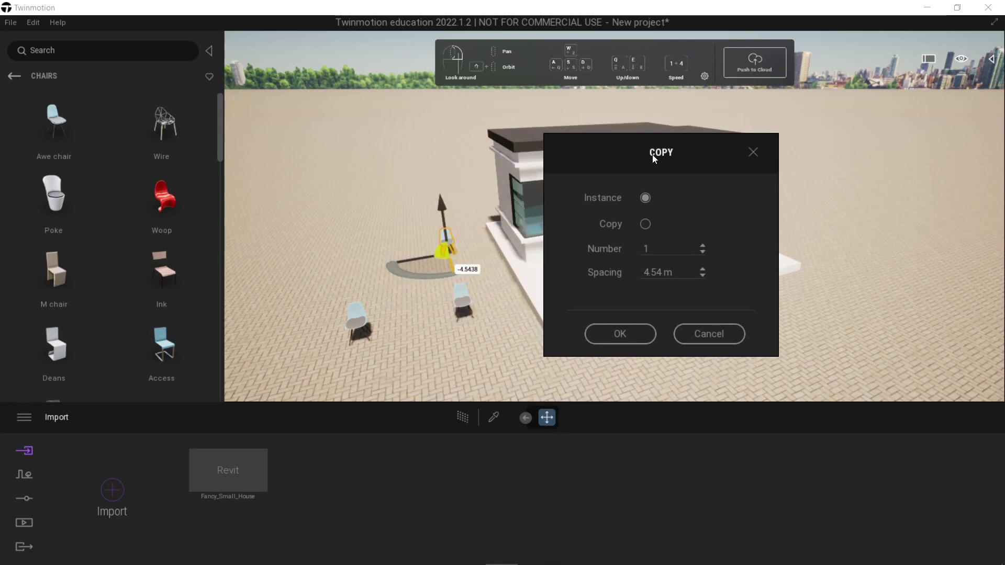
left_click_drag(676, 273, 643, 273)
left_click(702, 245)
left_click(702, 245)
left_click(702, 245)
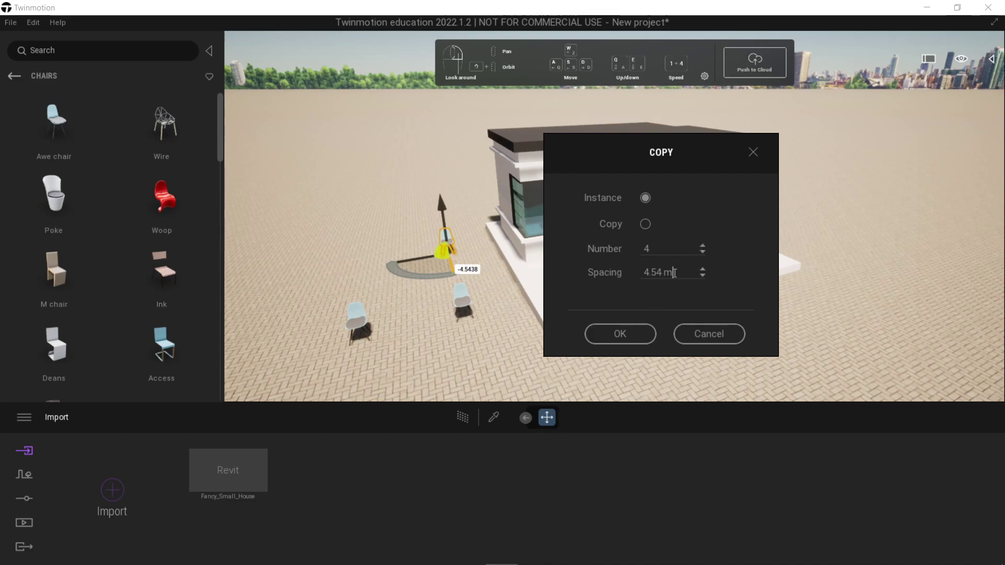
left_click_drag(674, 273, 638, 264)
type("2")
left_click(734, 253)
left_click(620, 334)
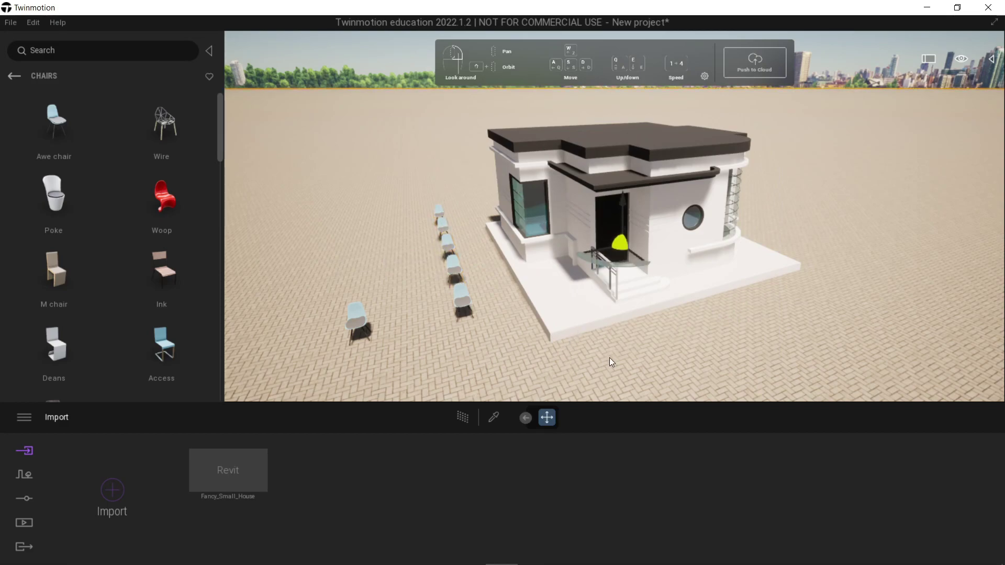
left_click(609, 357)
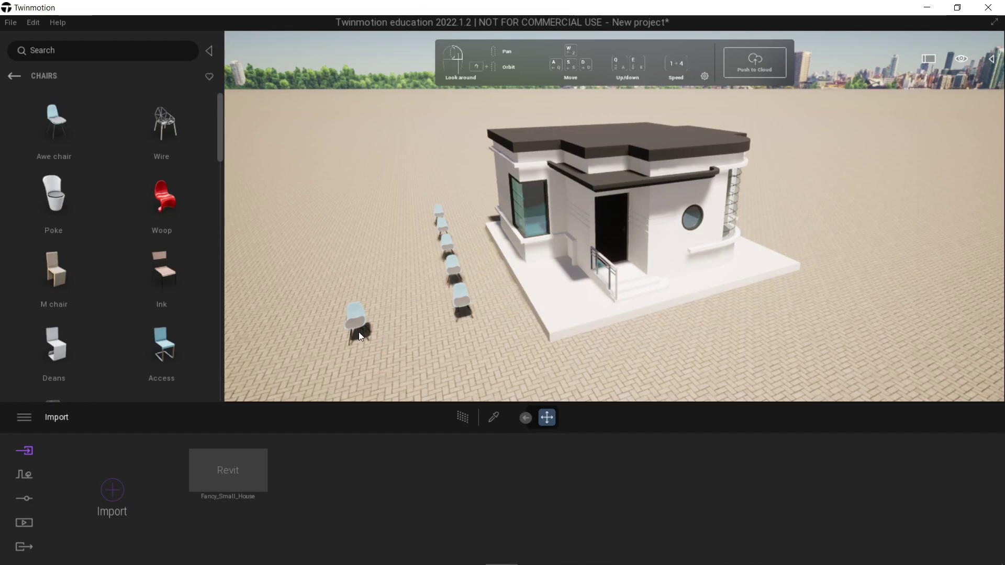
Step: Copy the lone chair and the row's two nearest chairs together along the row as 3 instances each, spaced 2 m
left_click(355, 318)
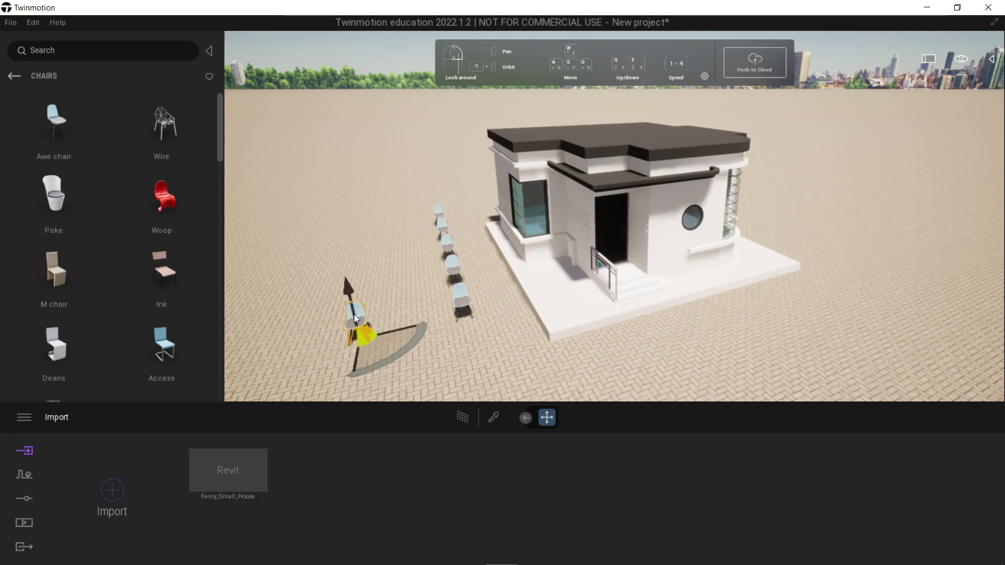
left_click(460, 300, "ctrl")
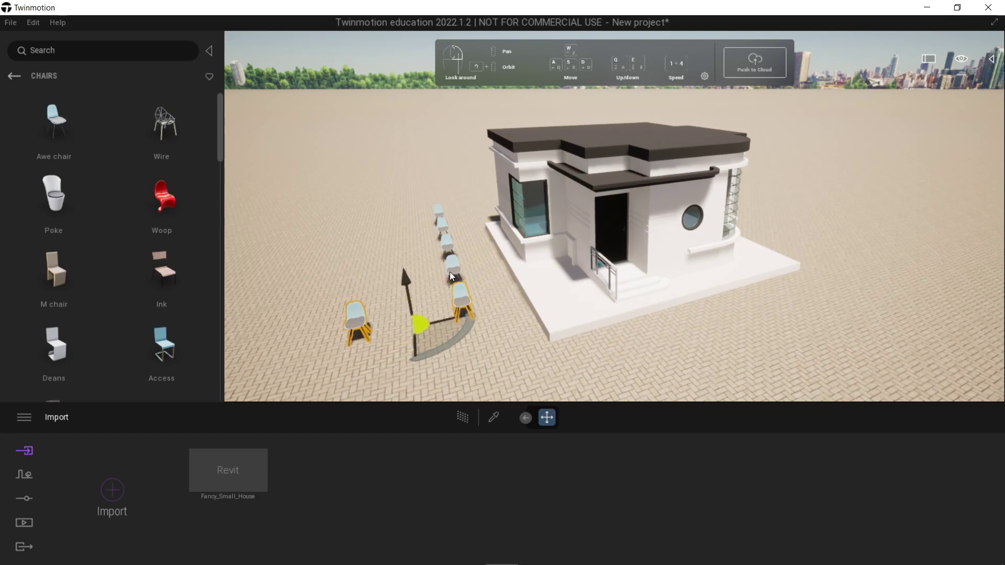
left_click(451, 273, "ctrl")
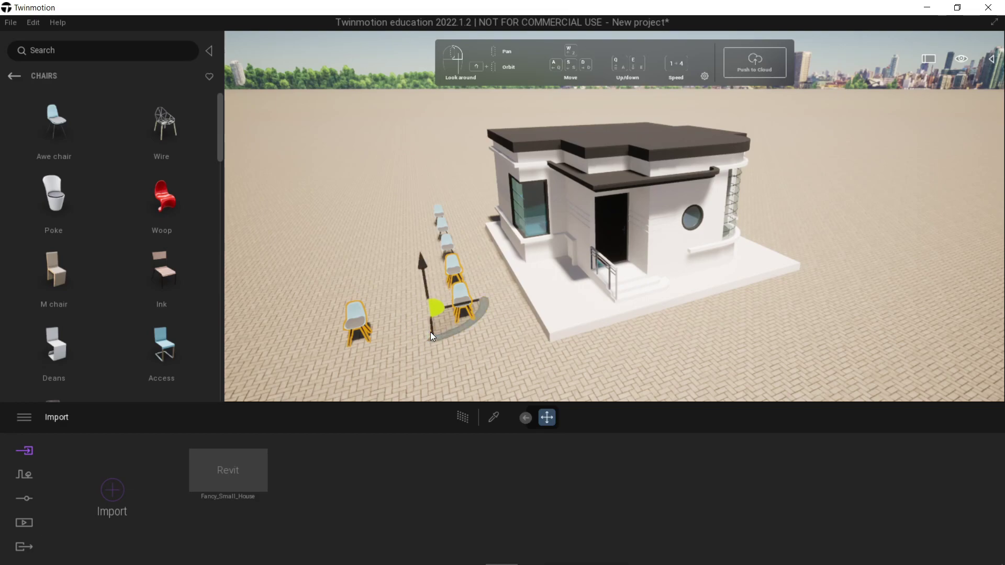
left_click_drag(432, 331, 424, 266, "alt")
left_click_drag(492, 191, 677, 148)
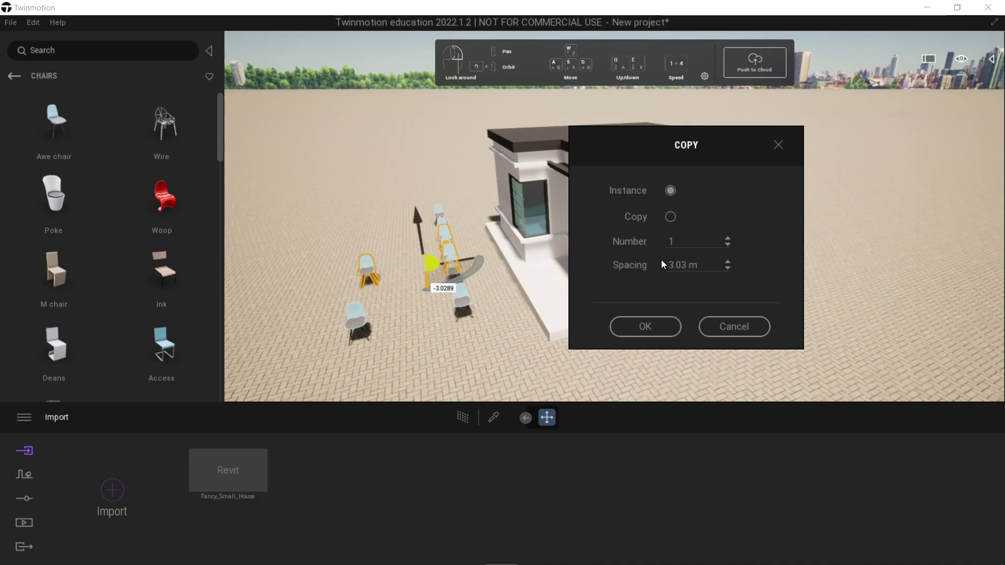
left_click_drag(705, 267, 645, 259)
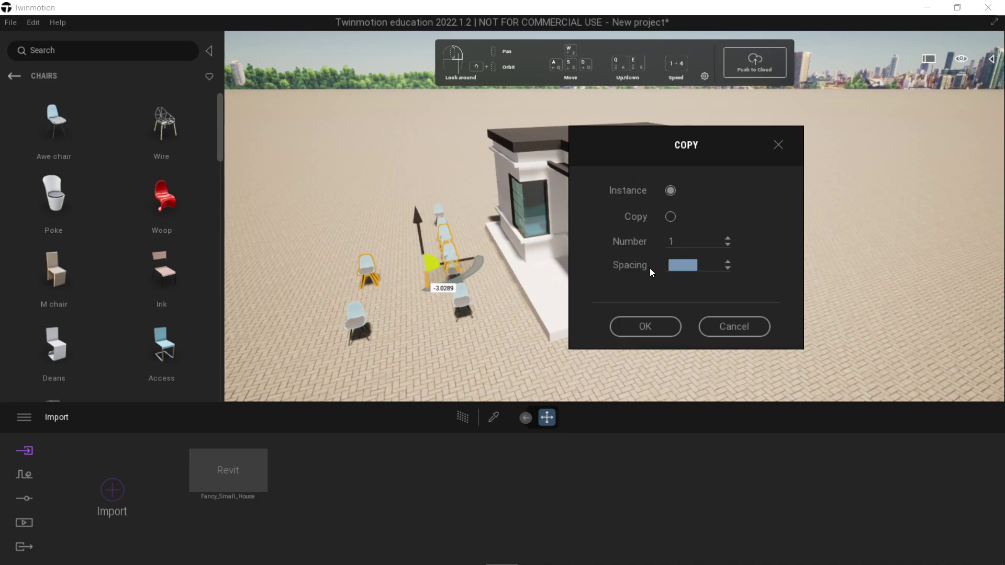
type("2")
left_click(727, 238)
left_click(651, 325)
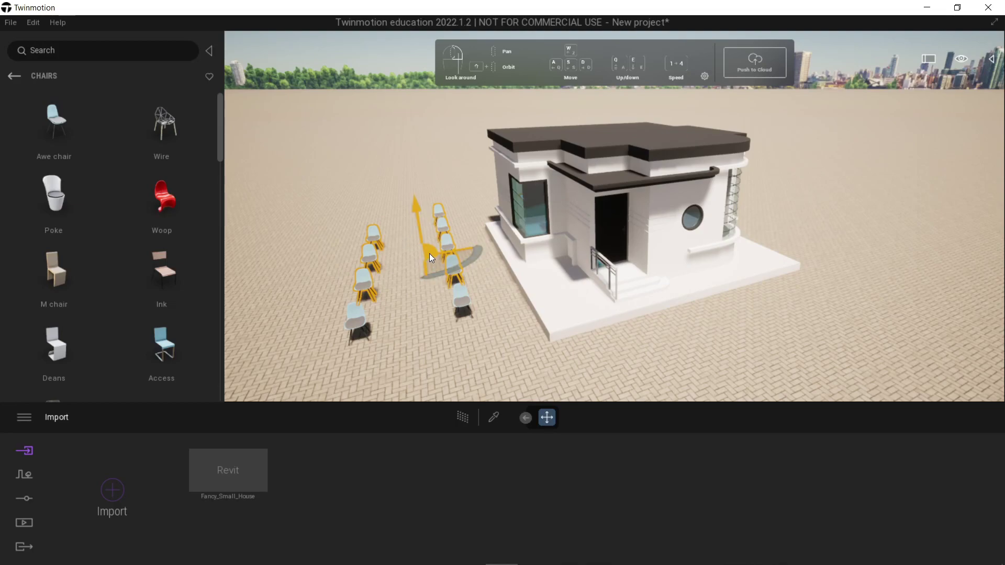
Step: Reposition the selected chair copies farther out on the paving and enlarge them uniformly
left_click_drag(429, 253, 367, 291)
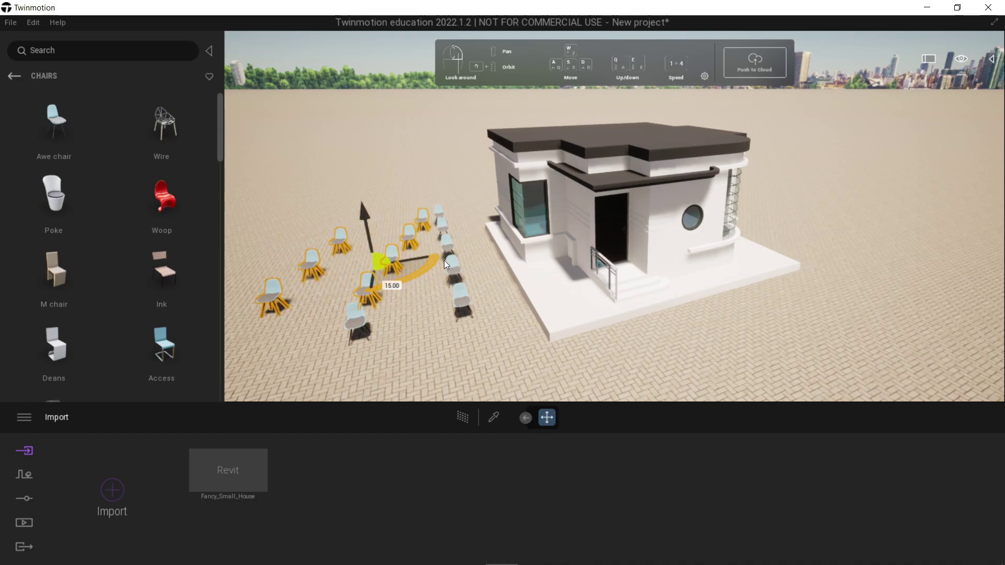
key("space")
key("space")
key("space")
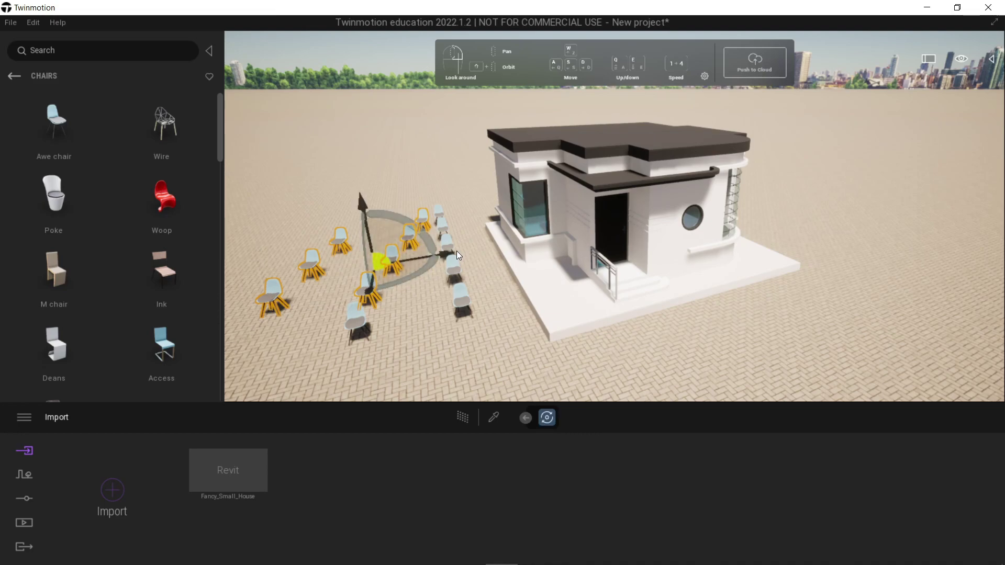
key("space")
mouse_move(319, 310)
left_mouse_down()
mouse_move(362, 317)
mouse_move(278, 309)
mouse_move(370, 251)
mouse_move(303, 317)
mouse_move(387, 239)
mouse_move(309, 291)
mouse_move(339, 250)
mouse_move(314, 285)
mouse_move(330, 257)
left_mouse_up()
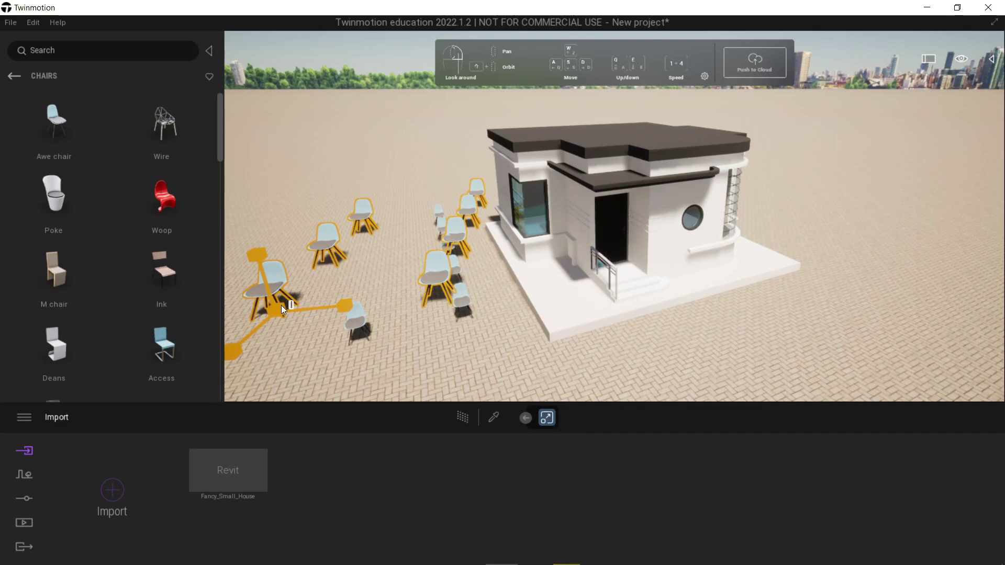
Step: Delete the enlarged chair copies, the lone chair, and the two nearest chairs in the row beside the house
key("Delete")
left_click(351, 322)
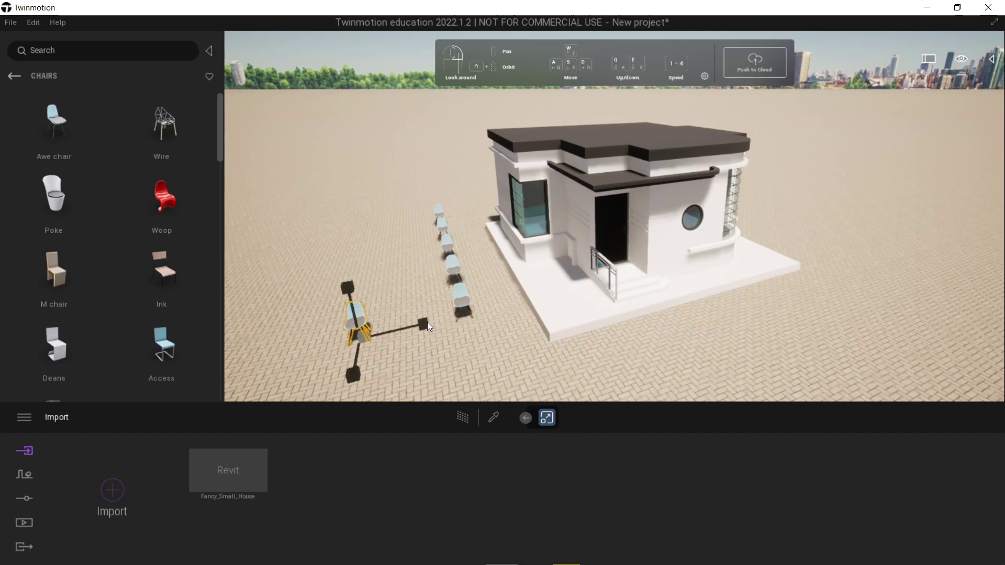
key("Delete")
left_click(457, 306)
key("Delete")
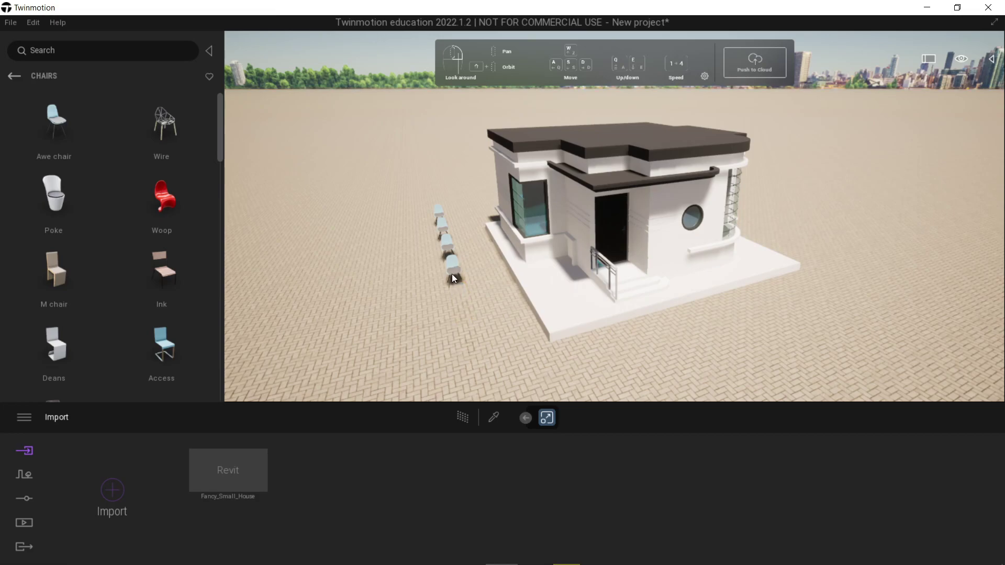
left_click(452, 274)
key("Delete")
left_click(448, 253)
key("Delete")
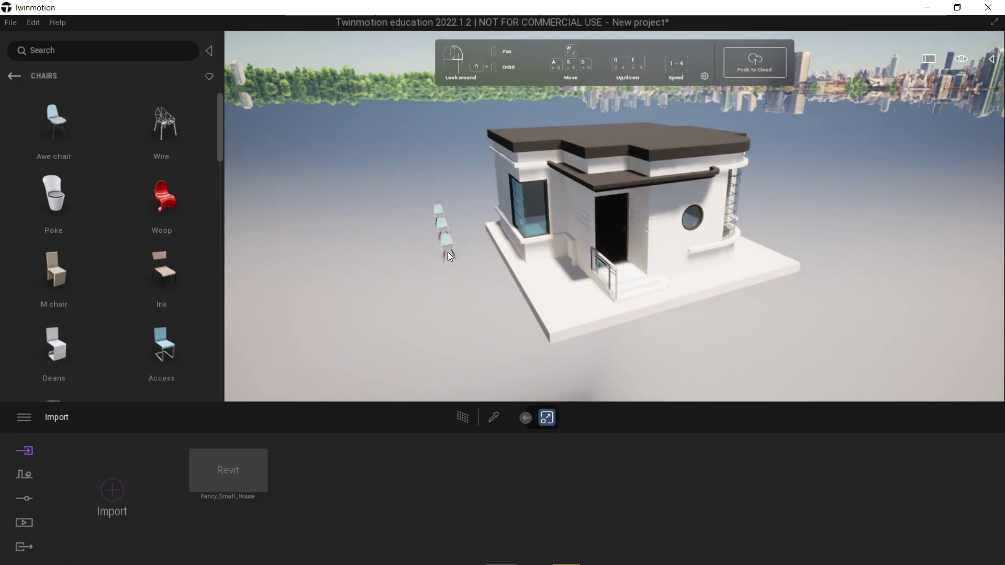
key("ctrl+z")
Step: Delete the remaining chairs in the row so the paving beside the house is empty
left_click(447, 249)
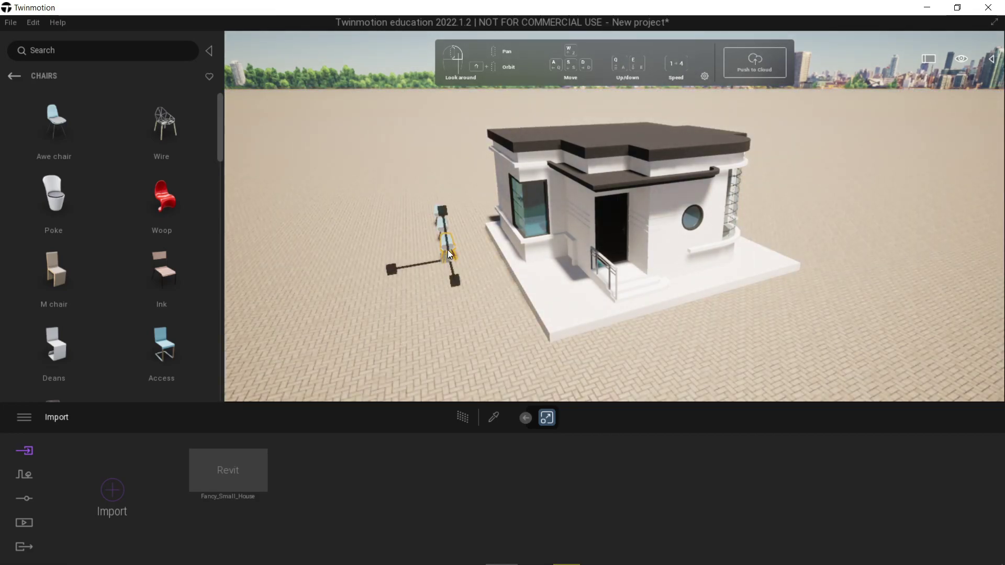
key("Delete")
left_click(447, 234)
left_click(445, 235)
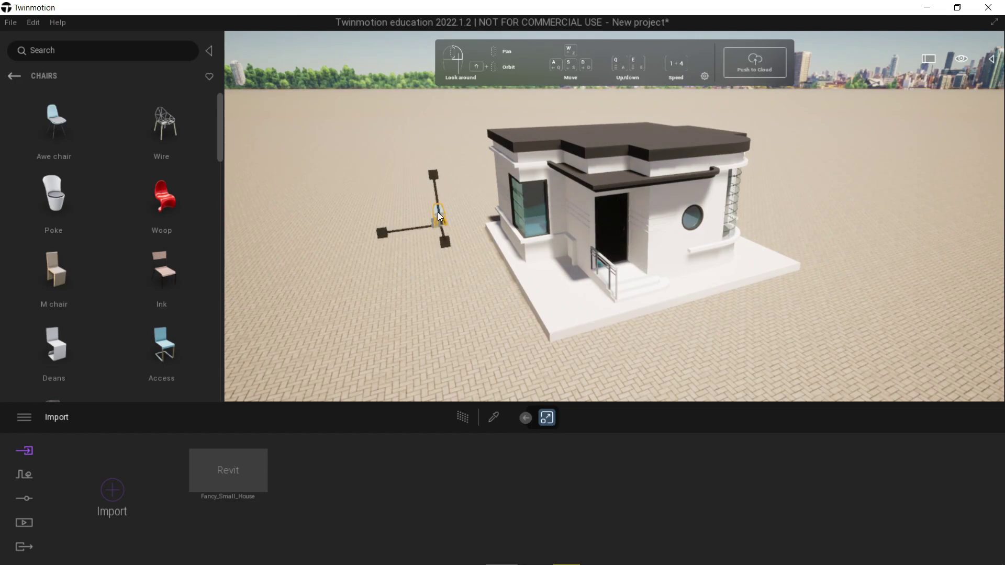
key("Delete")
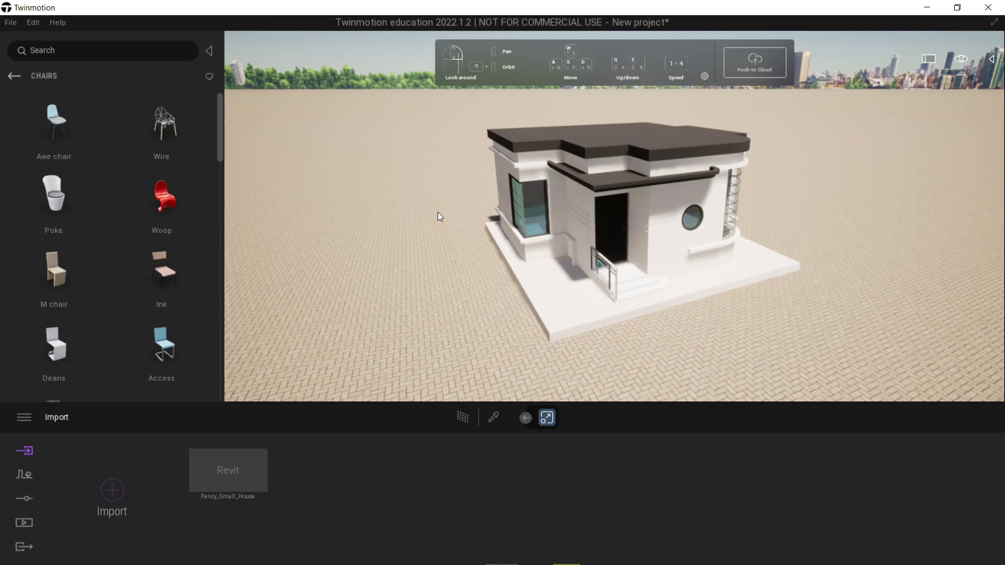
Step: Return to the main library and open the Materials category
left_click(14, 77)
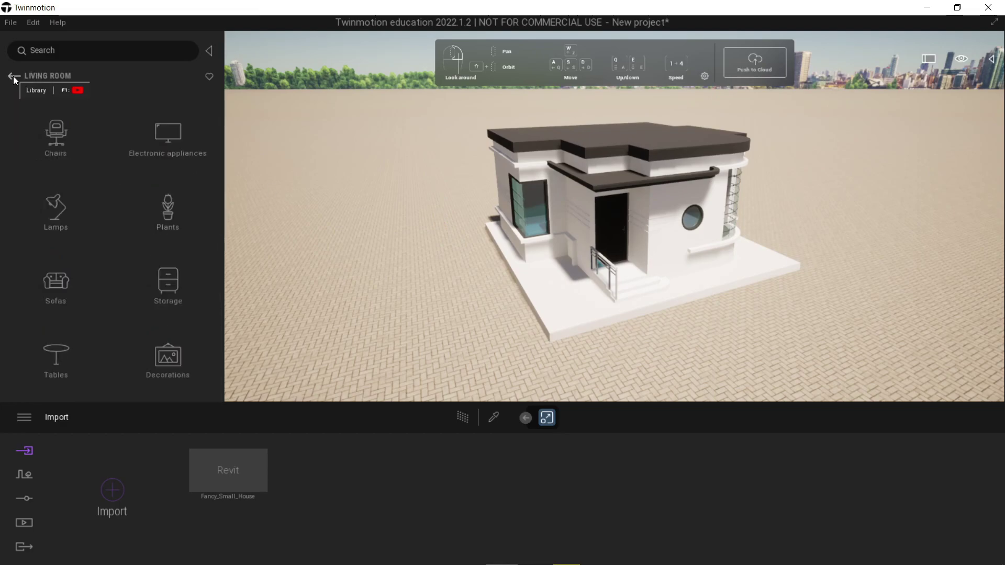
left_click(14, 76)
left_click(13, 77)
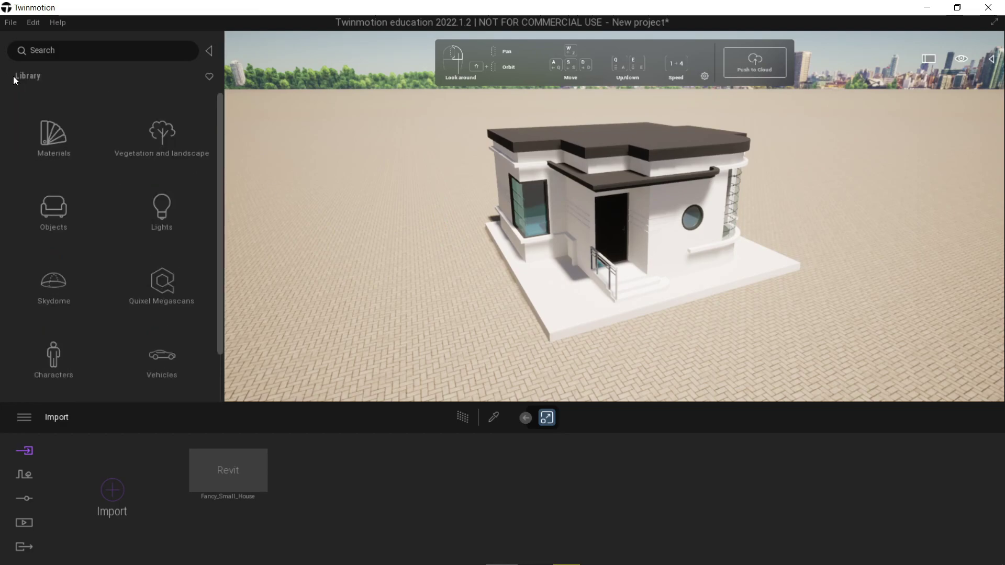
left_click(58, 143)
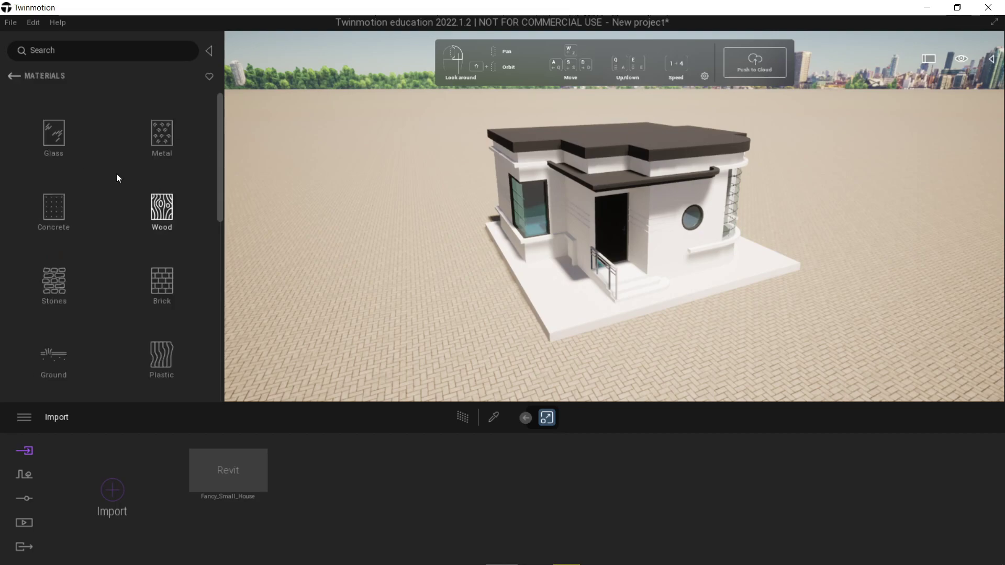
Step: Apply the Exposed aggregate concrete 01 material from the Concrete category to the base slab under the house
left_click(46, 205)
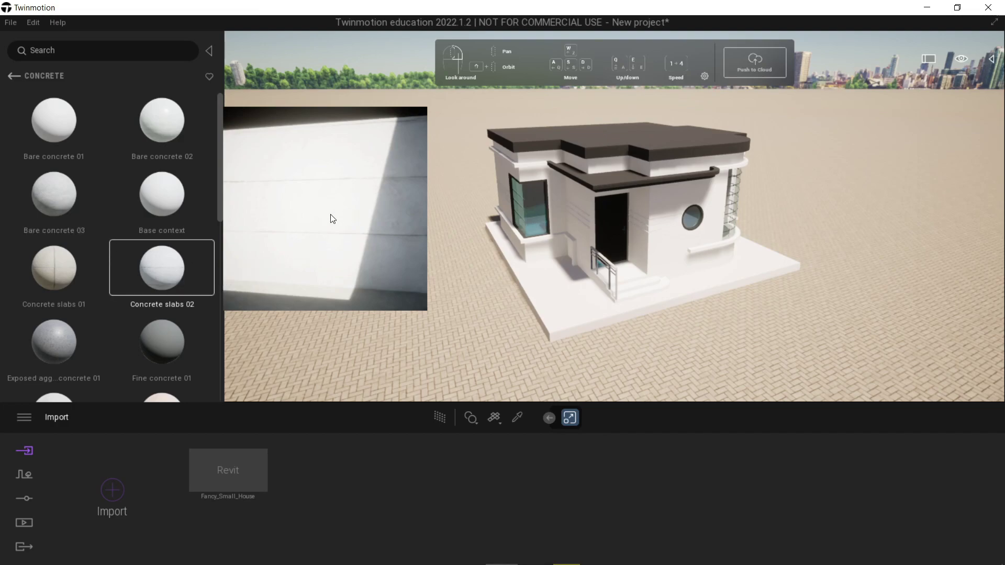
left_click_drag(217, 199, 210, 243)
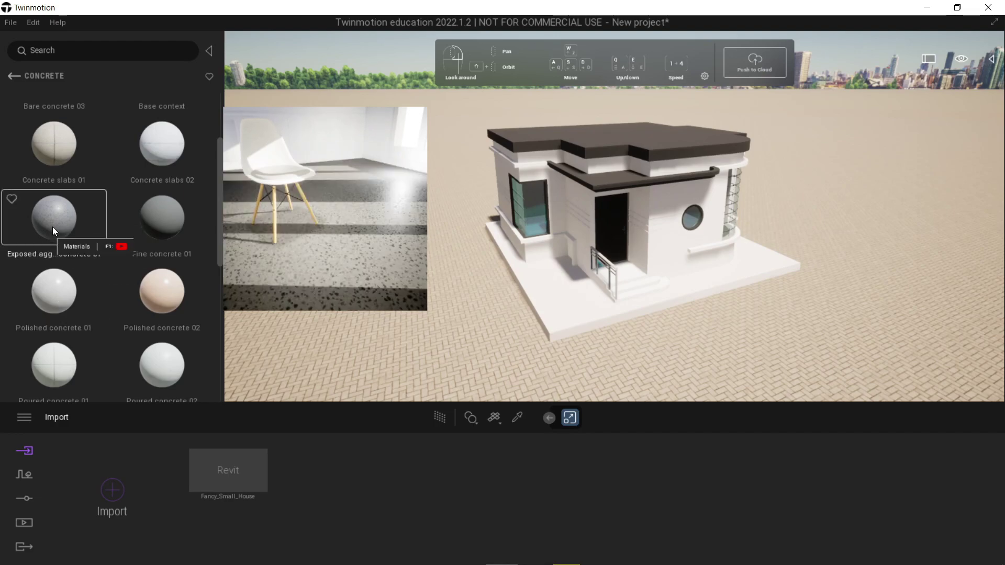
left_click_drag(55, 218, 563, 297)
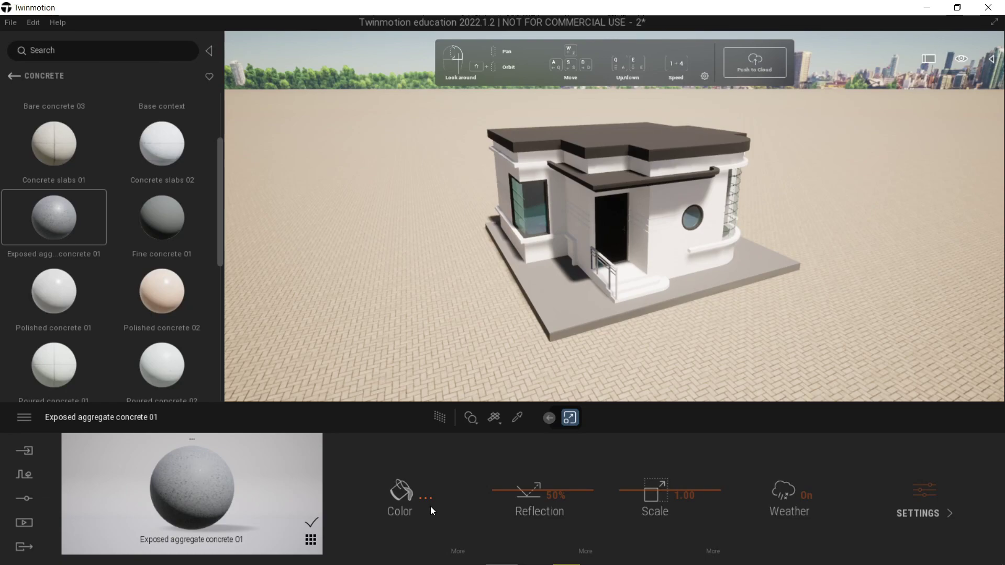
Step: Try tinting the slab's concrete material purple with hex colour 733669, and undo the colour change
left_click(430, 506)
left_click(410, 301)
mouse_move(363, 279)
left_mouse_down()
mouse_move(393, 222)
mouse_move(439, 246)
mouse_move(379, 312)
left_mouse_up()
left_click_drag(541, 154, 400, 92)
left_click(271, 238)
left_click_drag(271, 238, 168, 246)
left_click_drag(188, 154, 271, 176)
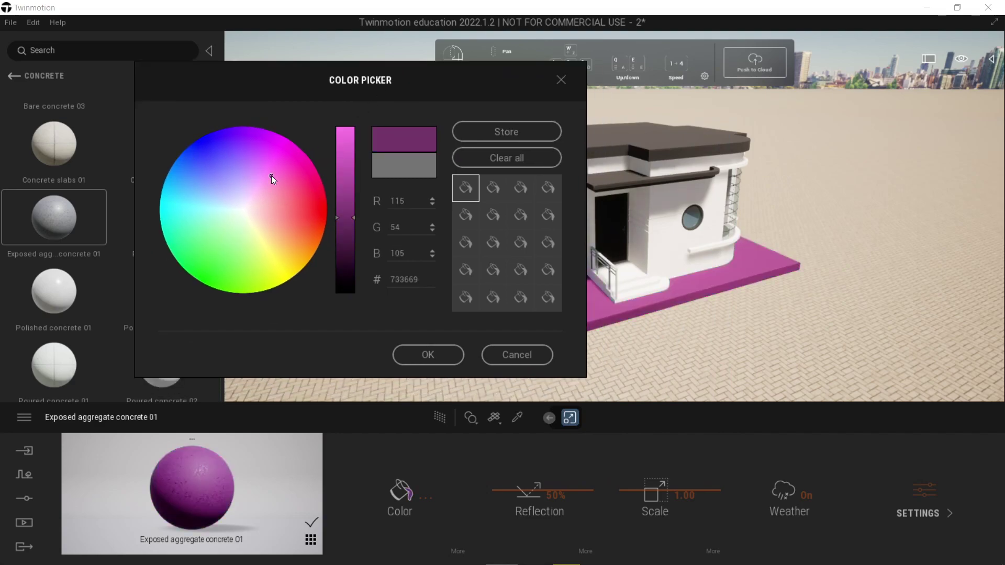
left_click(443, 357)
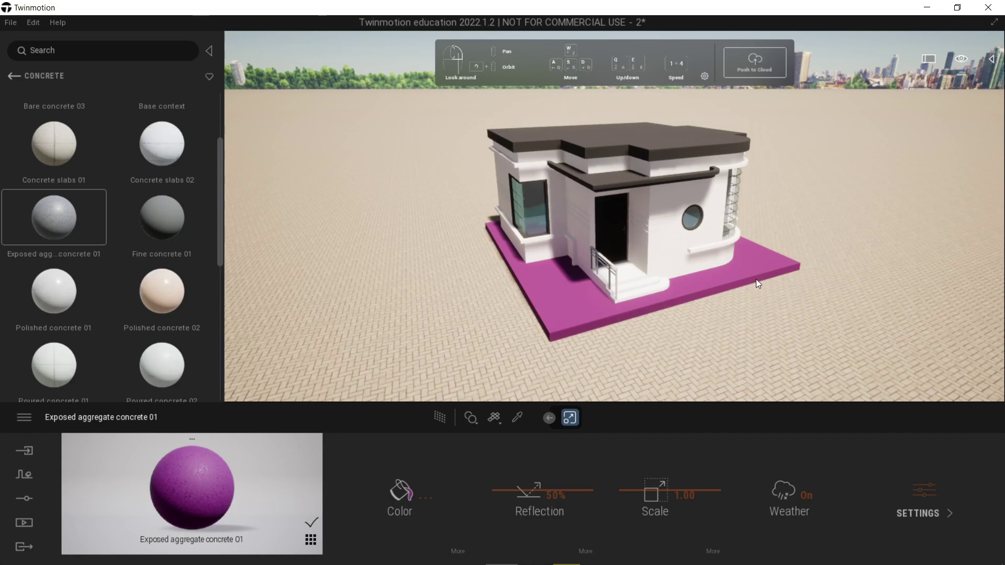
key("ctrl+z")
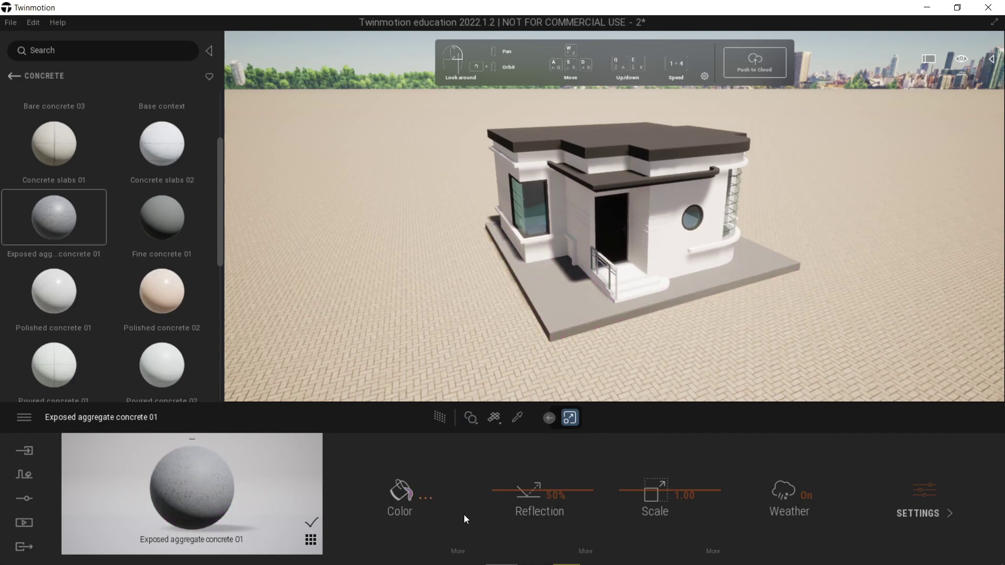
Step: Open the material's additional colour settings and inspect its texture and opacity mask options
left_click(459, 556)
left_click(411, 495)
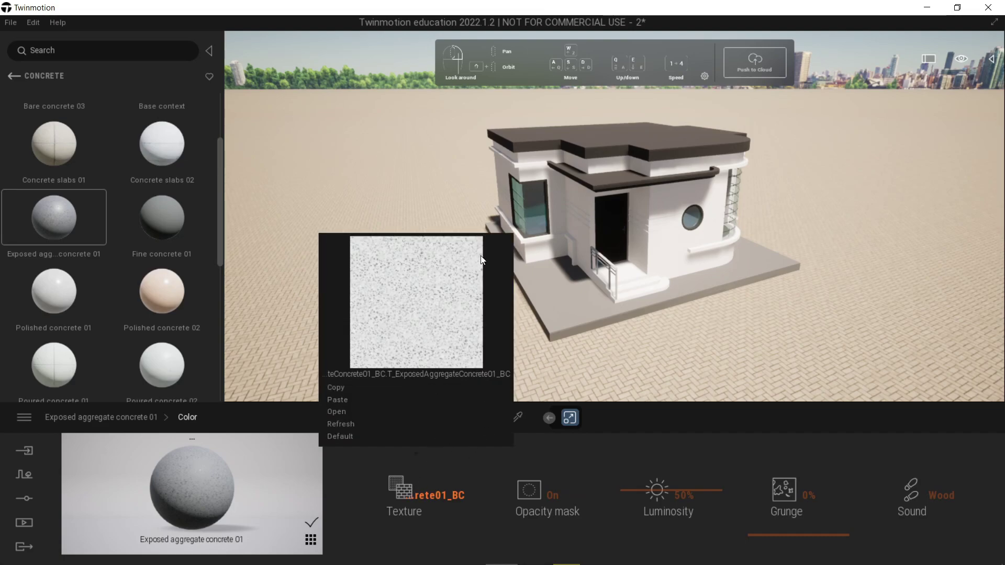
left_click(554, 495)
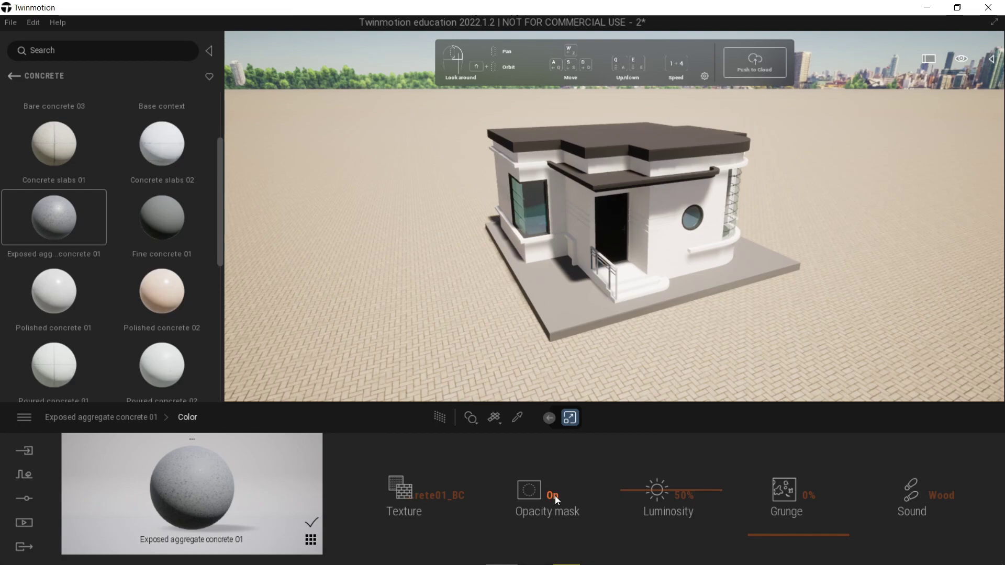
left_click(556, 495)
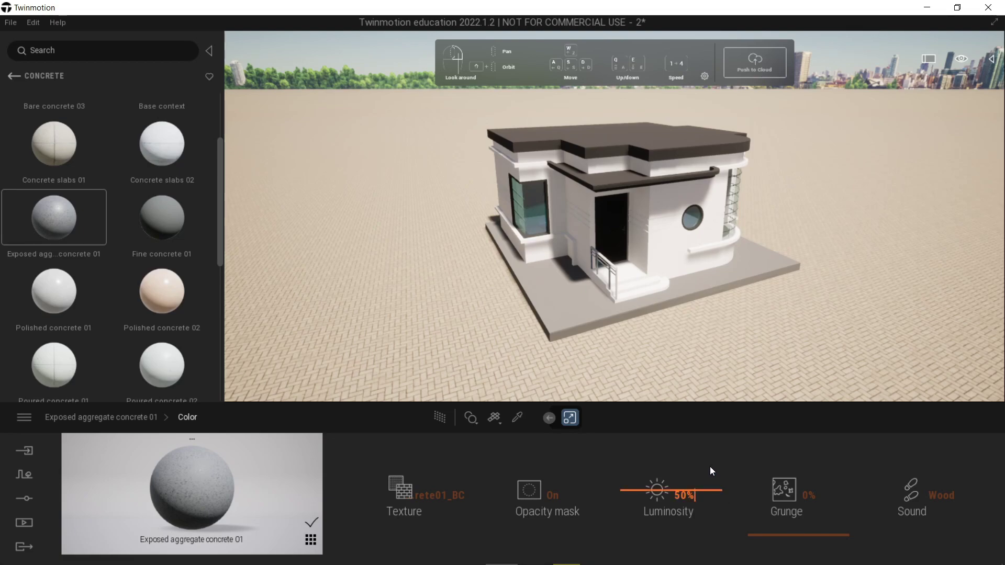
Step: Try the slab material with luminosity at 81% and grunge at 100%, restoring them to 50% and 0%
left_click_drag(724, 488, 718, 467)
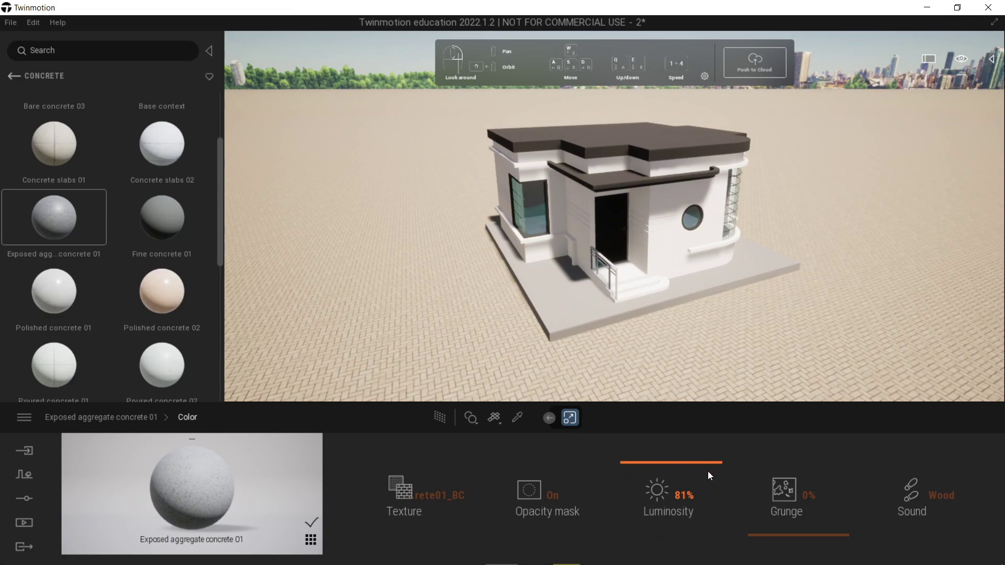
left_click(681, 496)
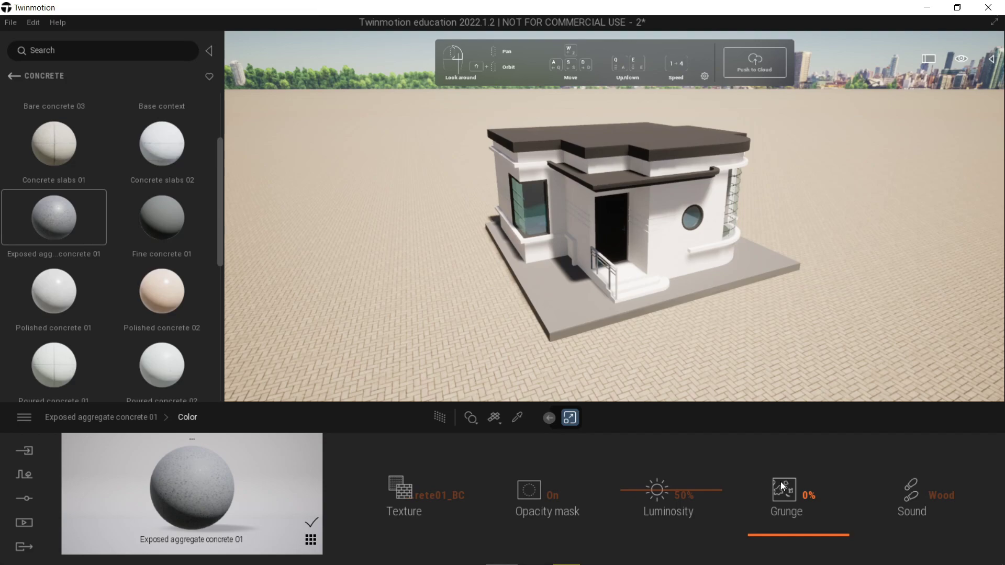
left_click_drag(845, 536, 848, 434)
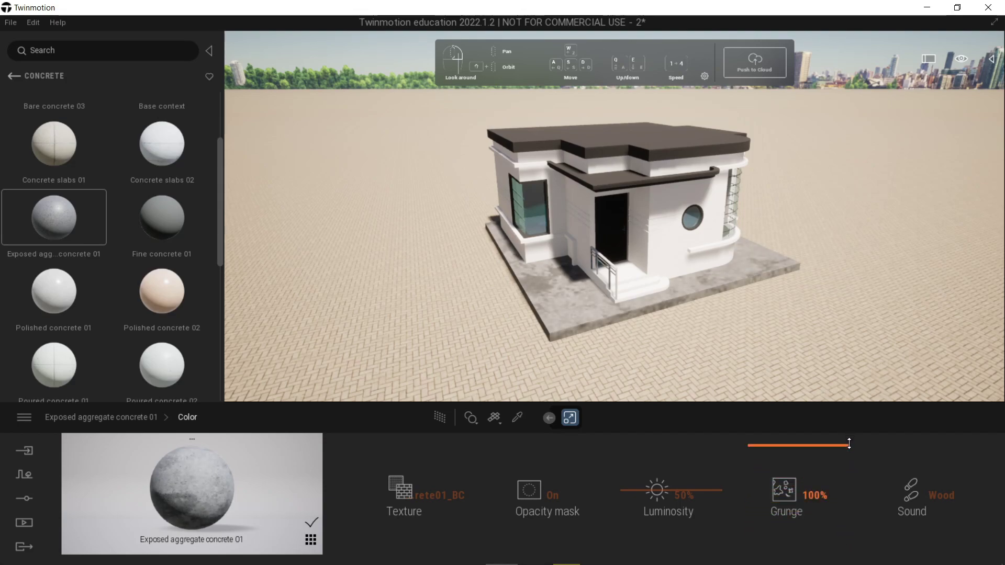
double_click(807, 497)
key("Return")
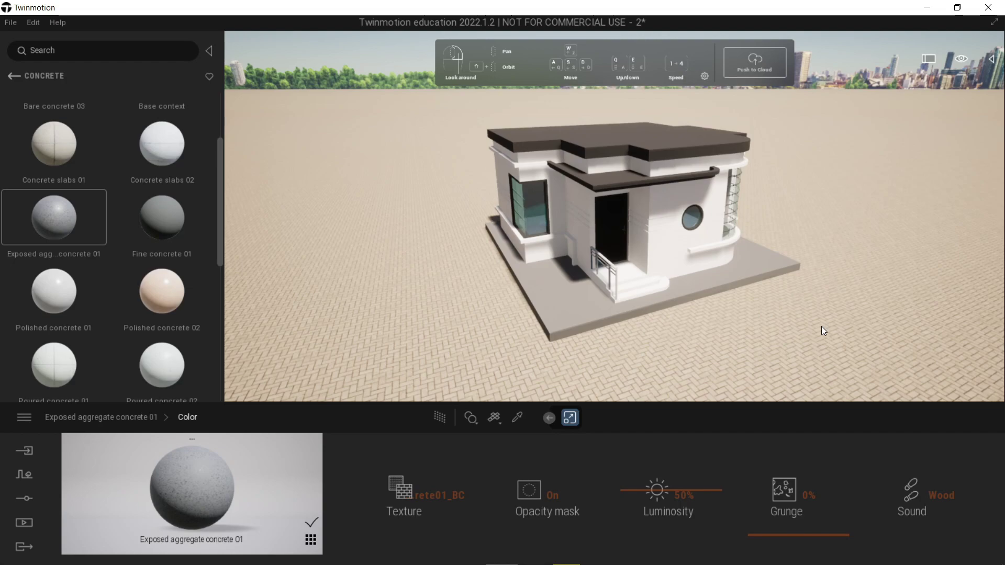
Step: Walk up to the house and move around on the slab beside the entrance and corner window
key("e")
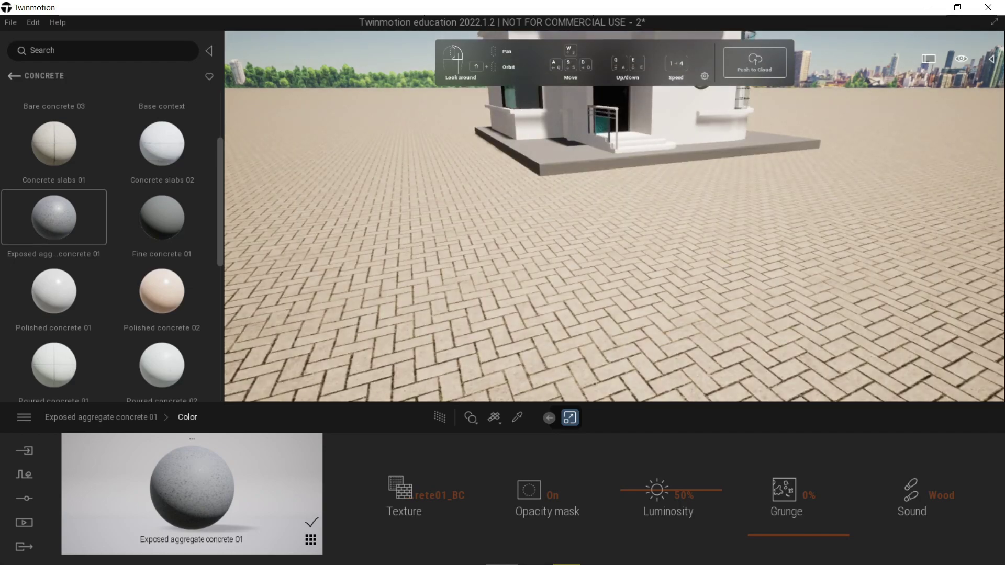
right_click_drag(709, 248, 709, 180)
key("w")
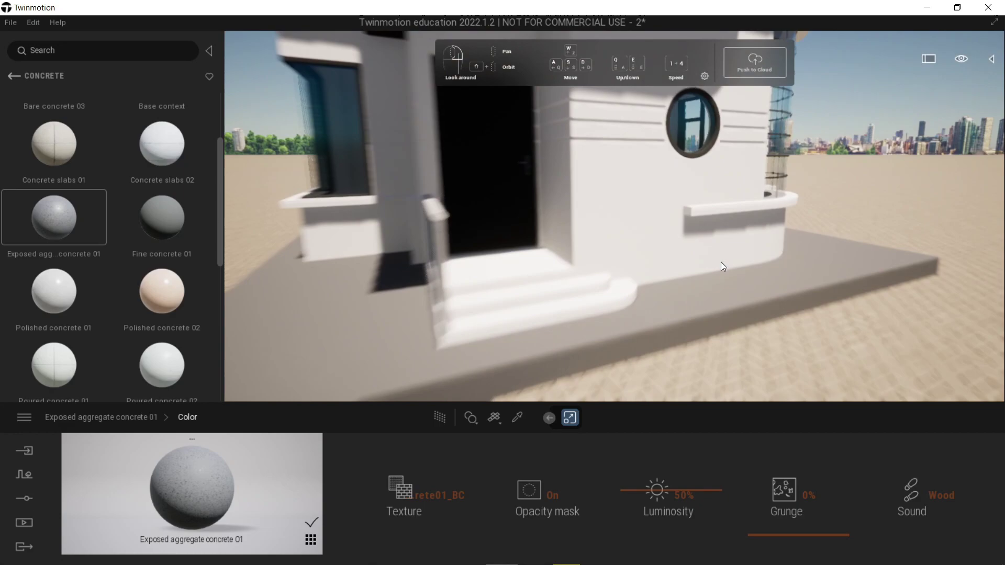
key("a")
key("s")
key("w")
right_click_drag(758, 281, 741, 311)
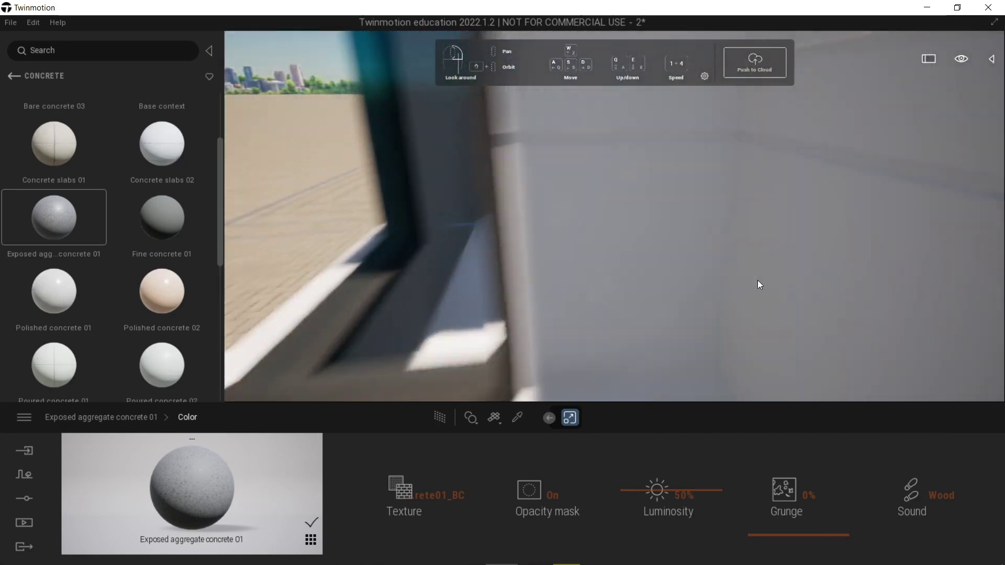
key("s")
key("a")
key("w")
key("a")
key("s")
key("d")
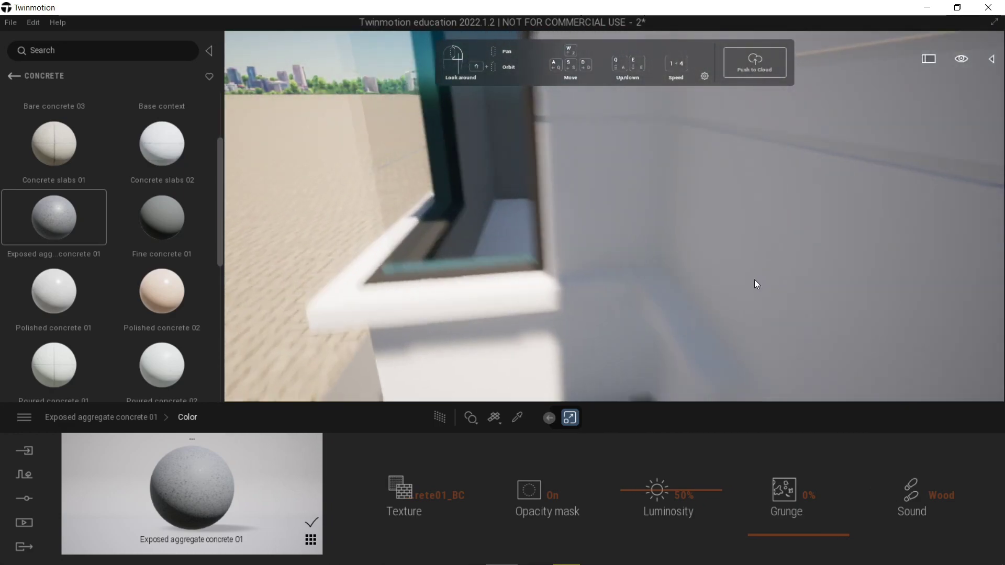
key("w")
key("s")
key("a")
right_click_drag(749, 279, 743, 276)
key("d")
key("s")
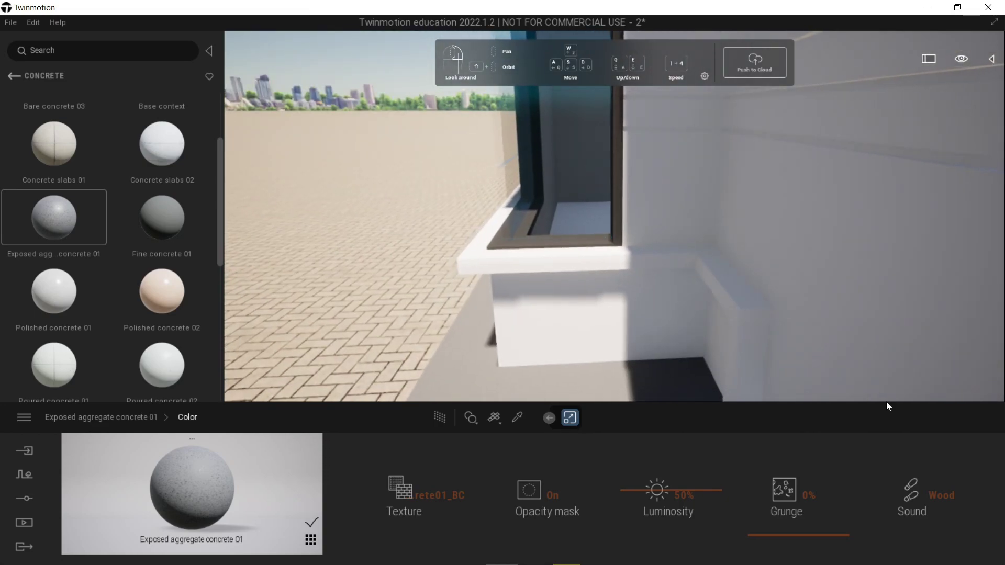
Step: Set the slab material's sound to Concrete
left_click(909, 498)
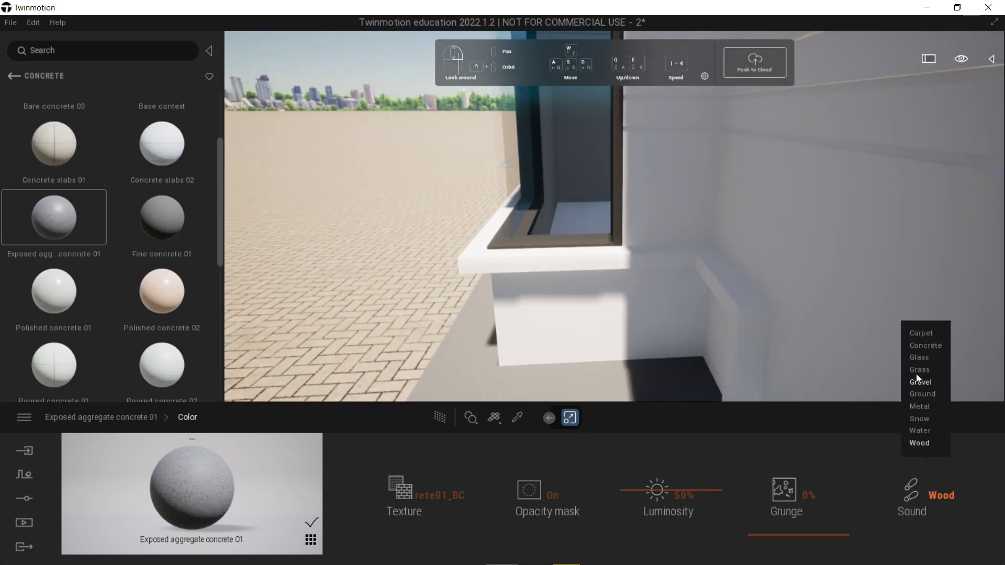
left_click(927, 348)
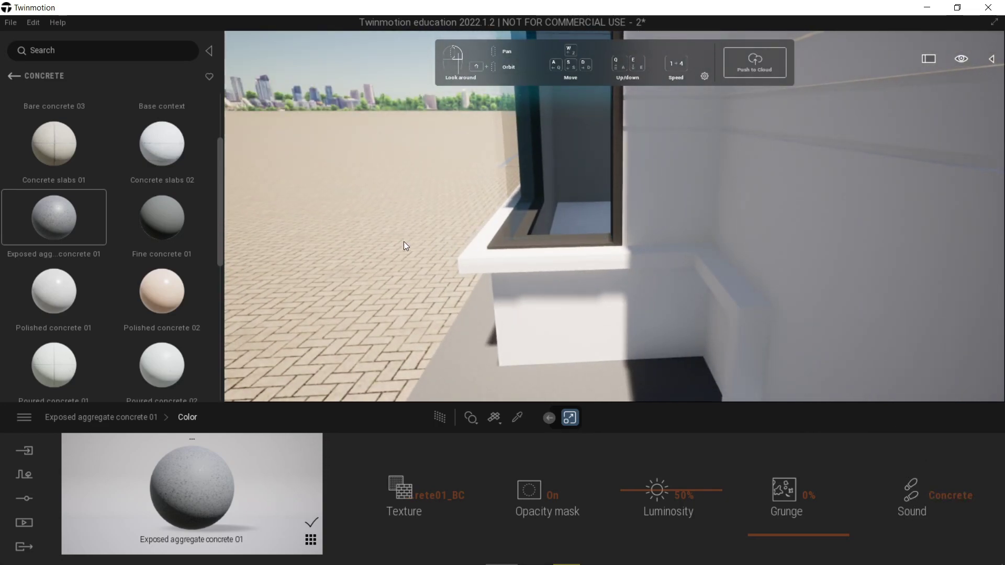
Step: Walk over the concrete slab near the window again and back out to an overall view of the house
scroll(408, 237, "down", 6)
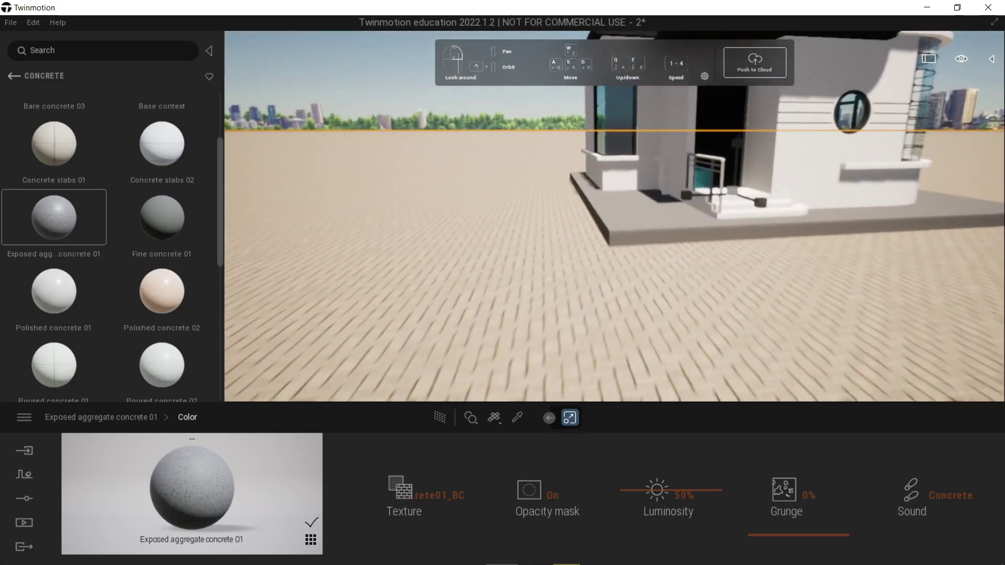
scroll(576, 272, "up", 6)
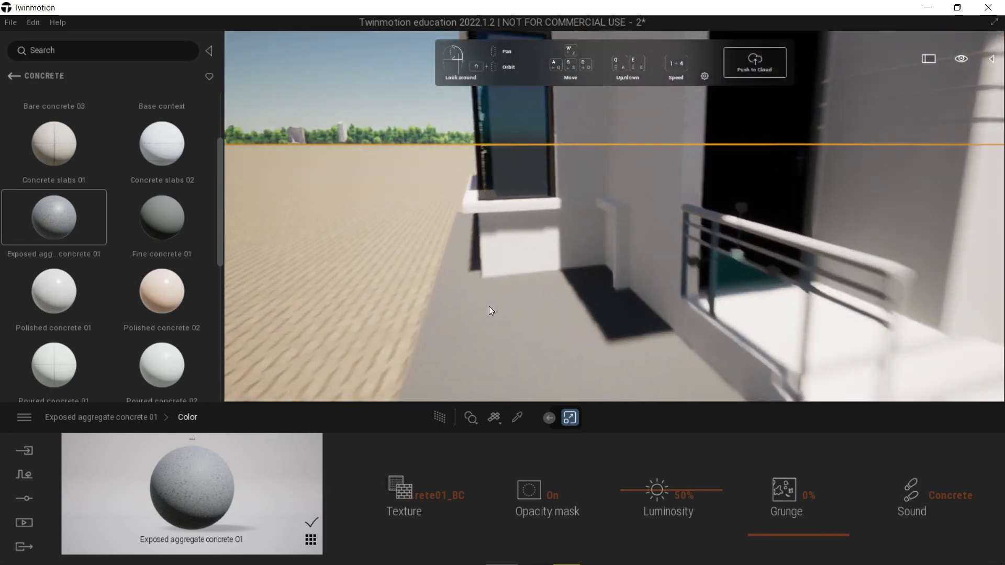
key("w")
key("s")
key("w")
key("a")
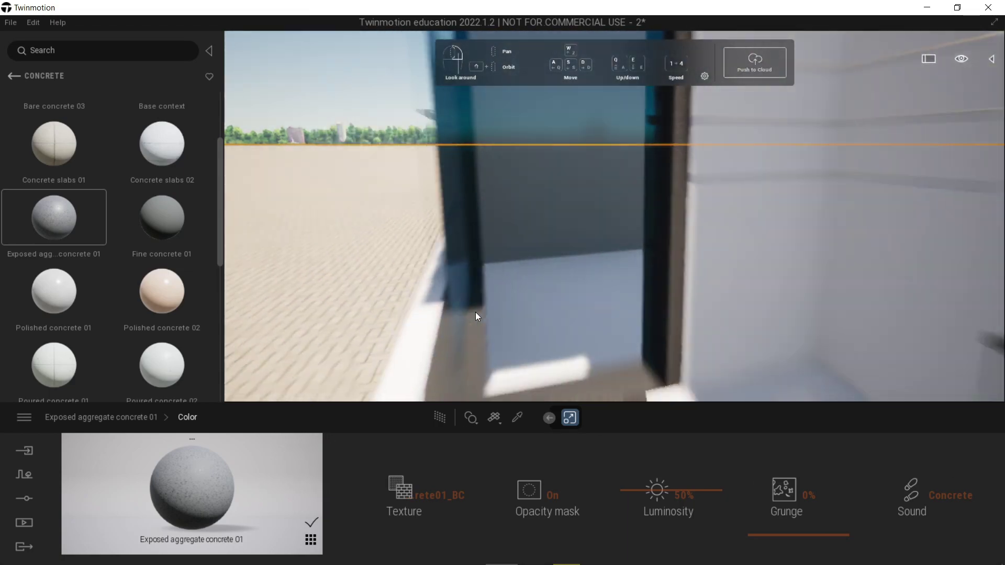
key("w")
key("d")
key("s")
key("a")
key("d")
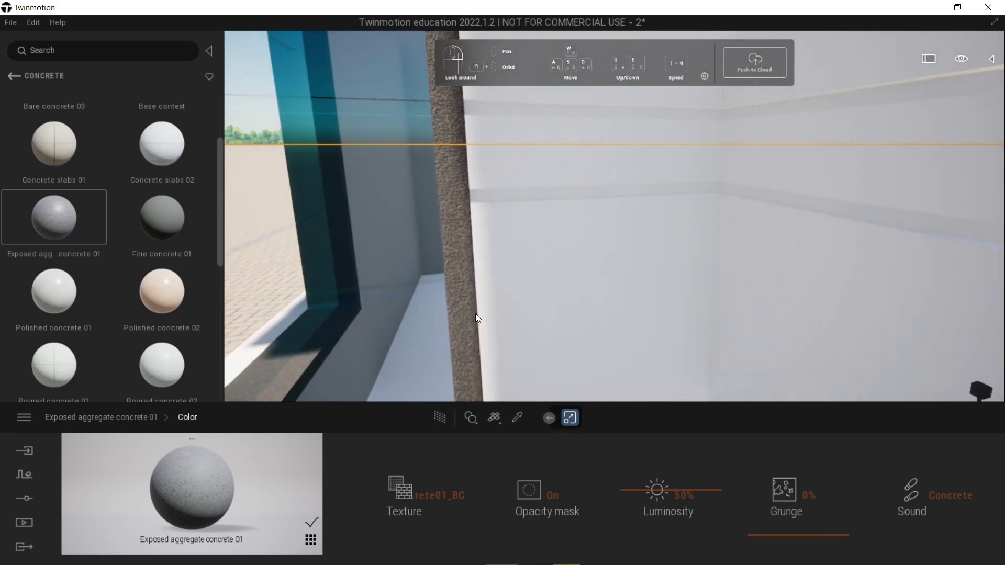
scroll(475, 313, "down", 8)
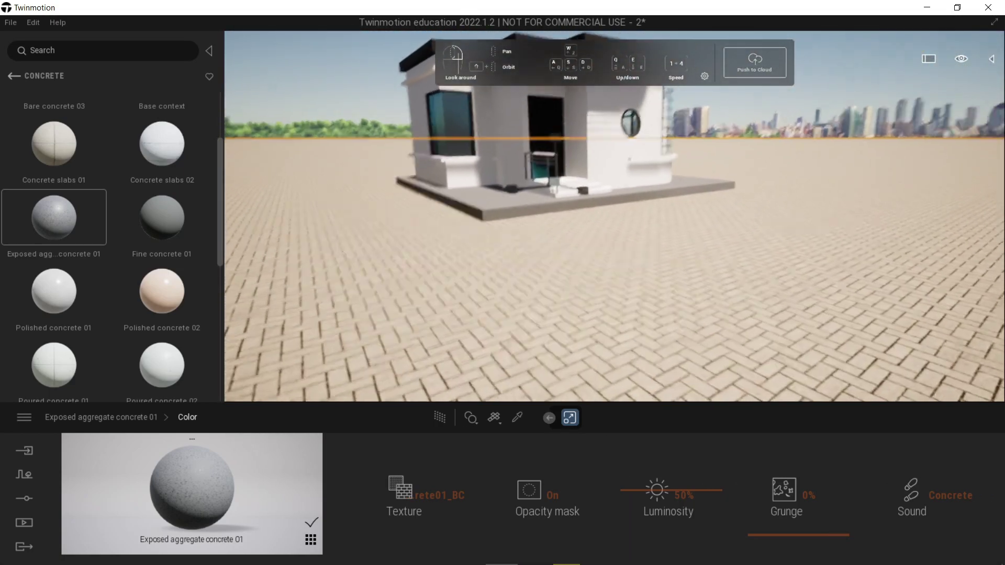
scroll(502, 299, "up", 3)
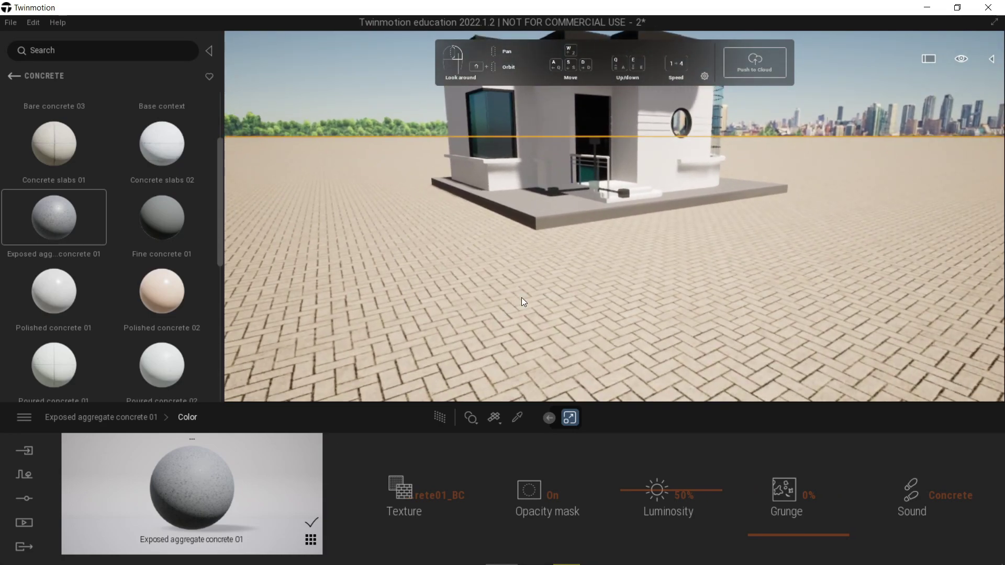
scroll(521, 302, "up", 5)
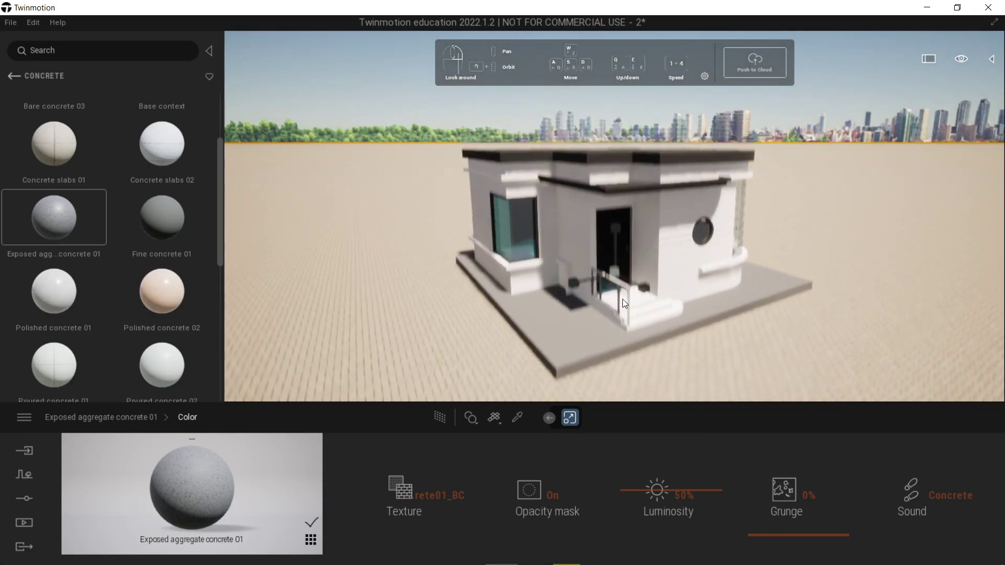
middle_click_drag(623, 299, 588, 343, "shift")
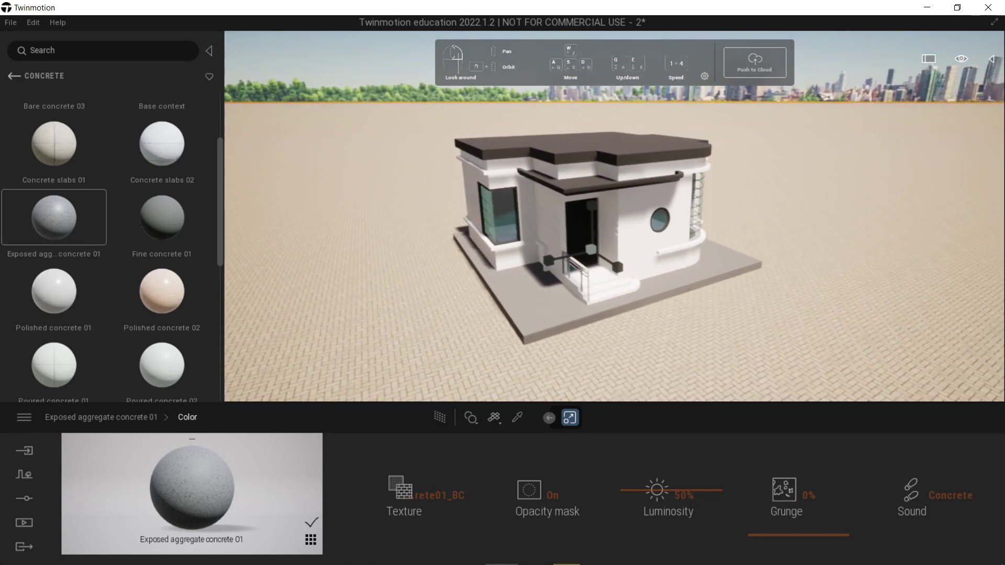
middle_click_drag(539, 308, 624, 299, "shift")
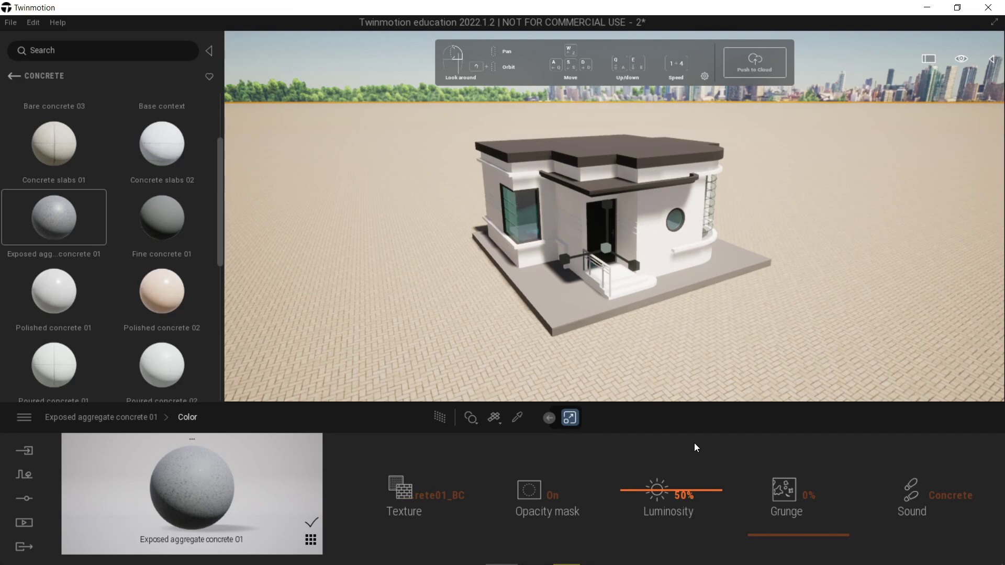
Step: Return to the slab material's main properties and examine the concrete texture up close beside the entrance steps
left_click(141, 417)
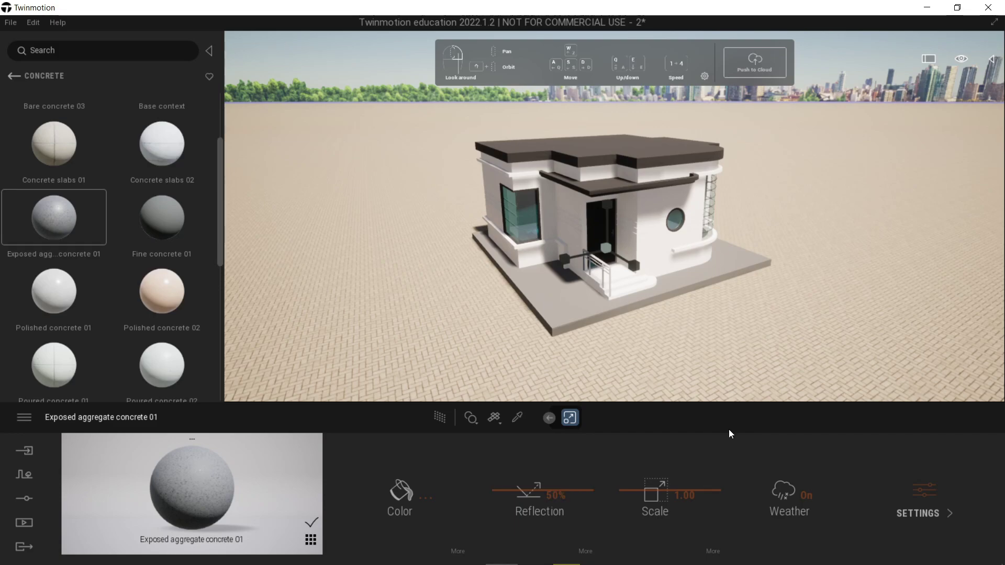
scroll(587, 324, "up", 5)
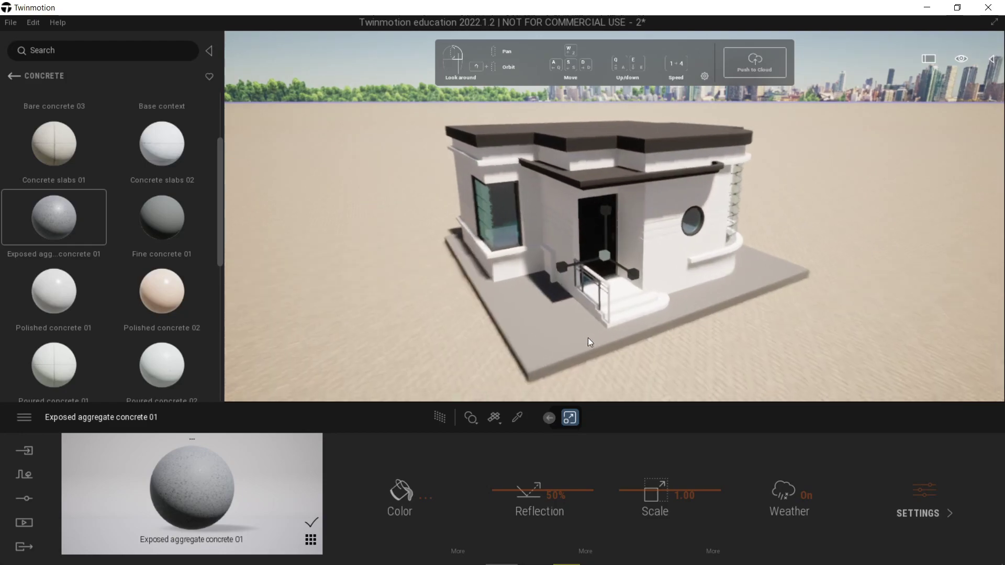
scroll(544, 339, "up", 5)
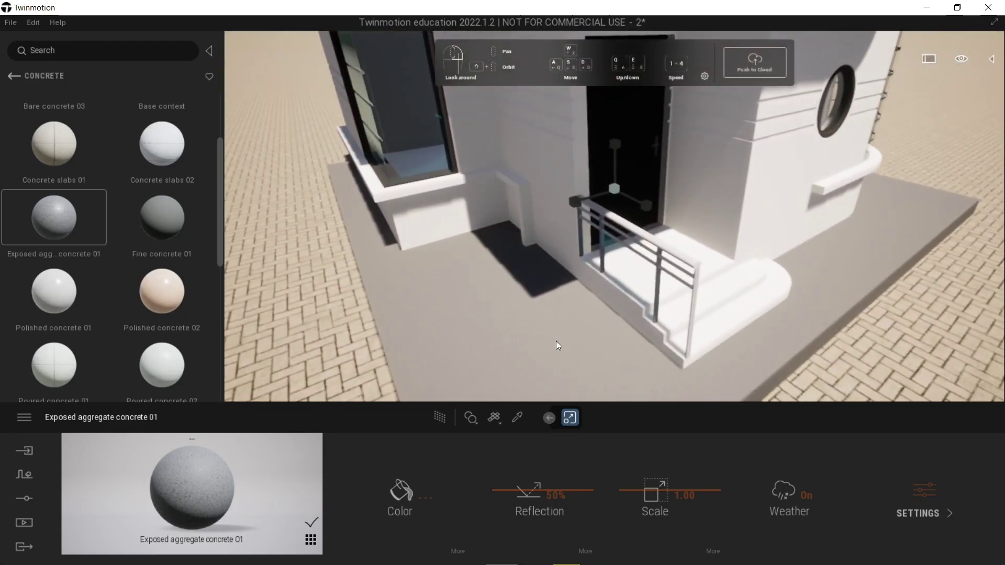
key("q")
key("e")
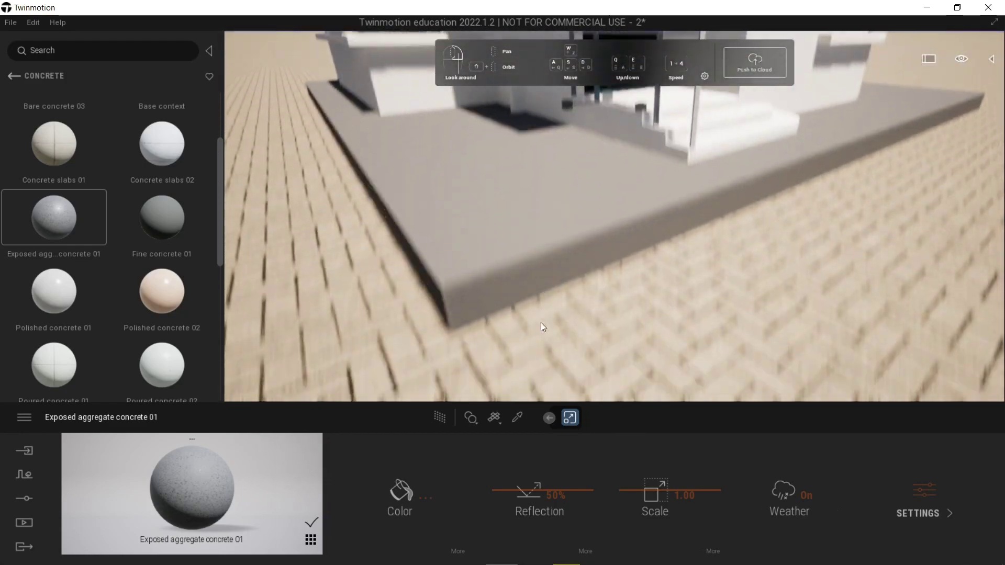
scroll(530, 166, "up", 3)
right_click_drag(529, 166, 583, 239)
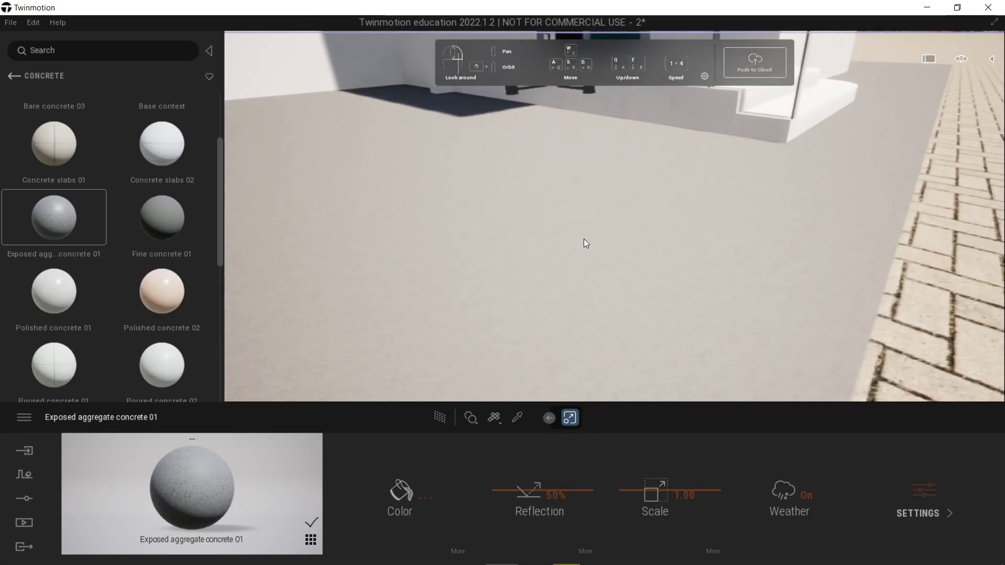
scroll(583, 239, "down", 2)
scroll(585, 241, "up", 2)
scroll(627, 271, "down", 2)
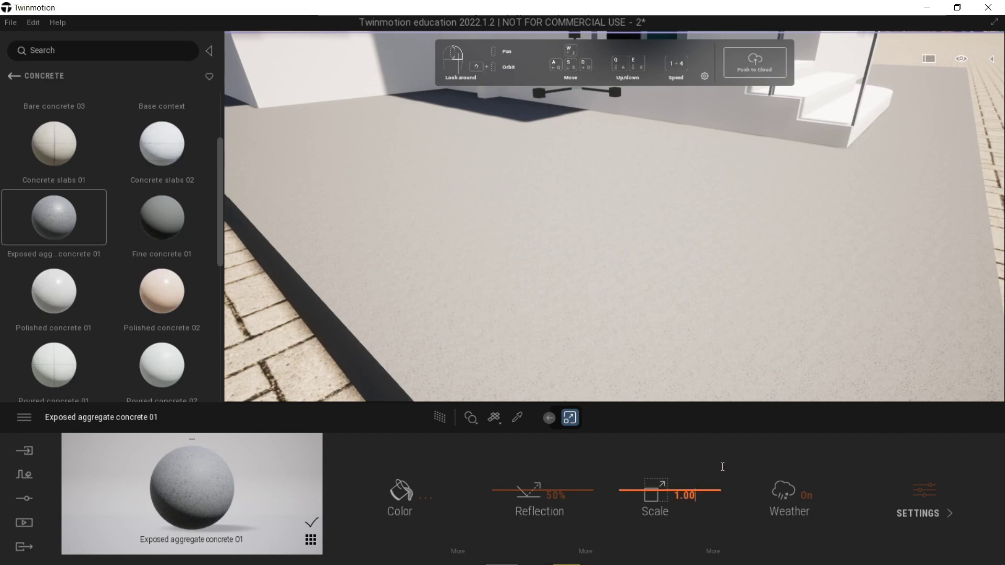
Step: Try the slab's Exposed aggregate concrete 01 material at a scale of 10.00 and check it around the entrance
left_click_drag(721, 488, 711, 434)
key("d")
scroll(600, 293, "up", 3)
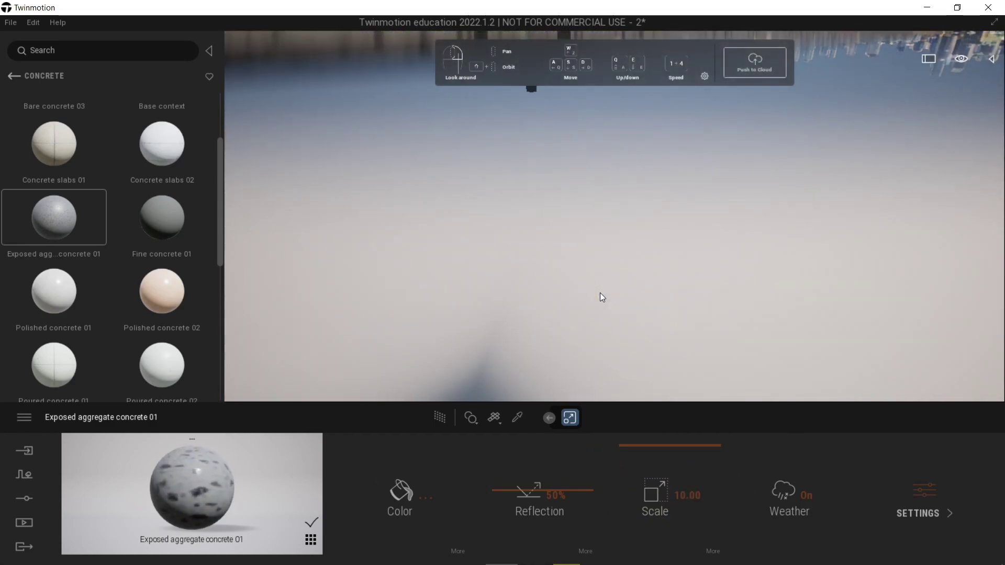
scroll(571, 321, "down", 6)
scroll(576, 325, "down", 10)
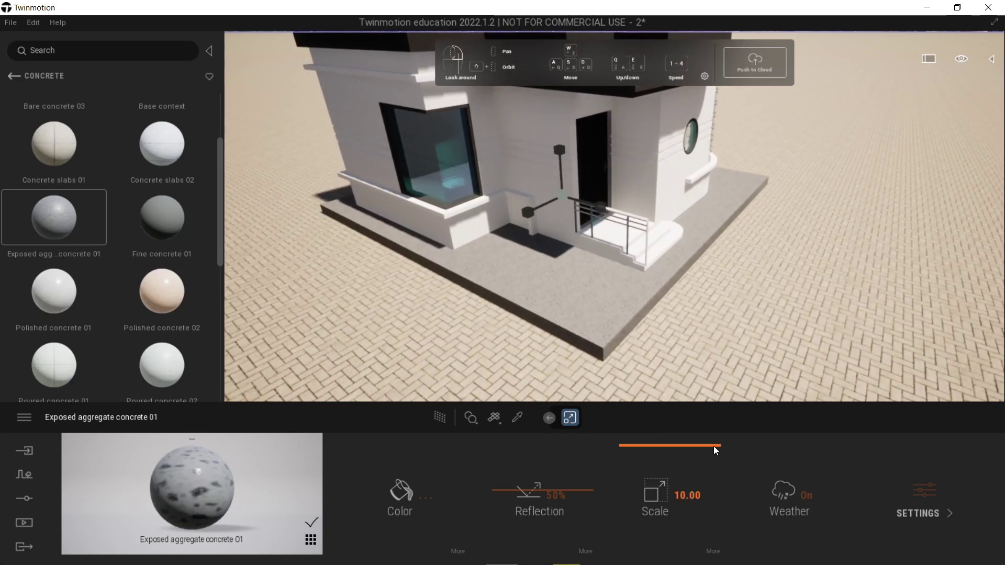
Step: Set the slab material's scale to 2.38 and its reflection to 100%, checking the surface near the entrance steps
left_click_drag(714, 446, 715, 482)
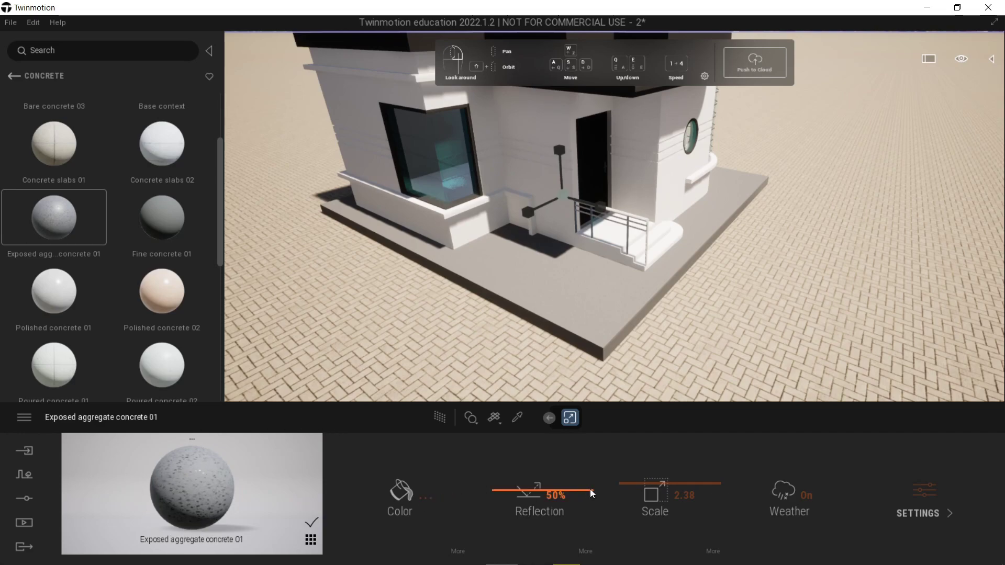
left_click_drag(592, 493, 591, 439)
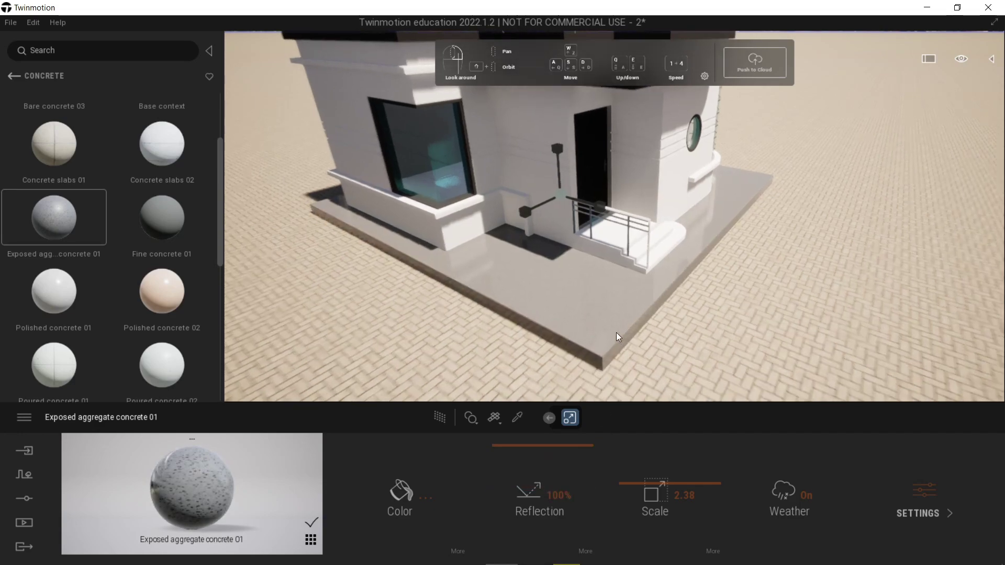
scroll(673, 293, "up", 5)
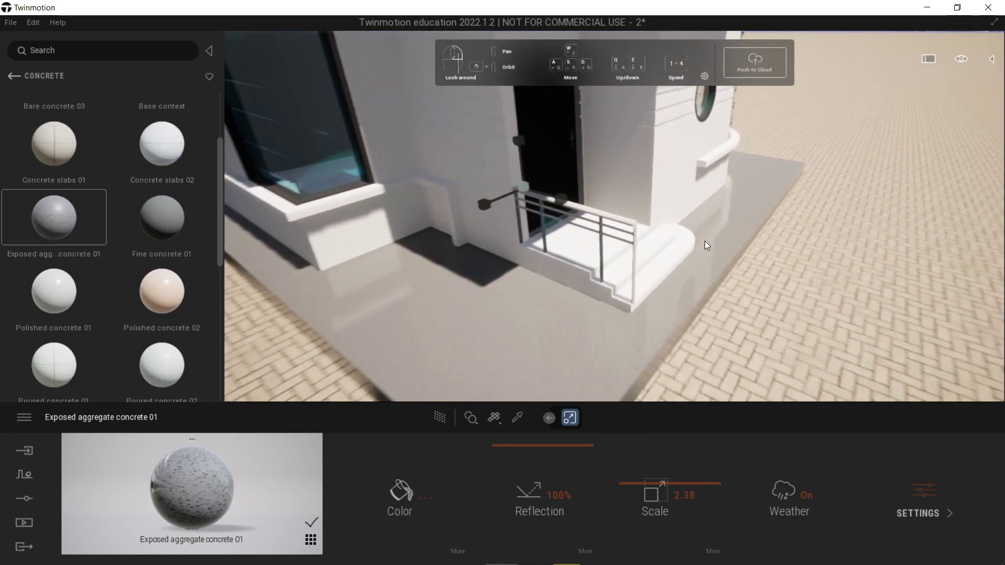
scroll(705, 241, "up", 5)
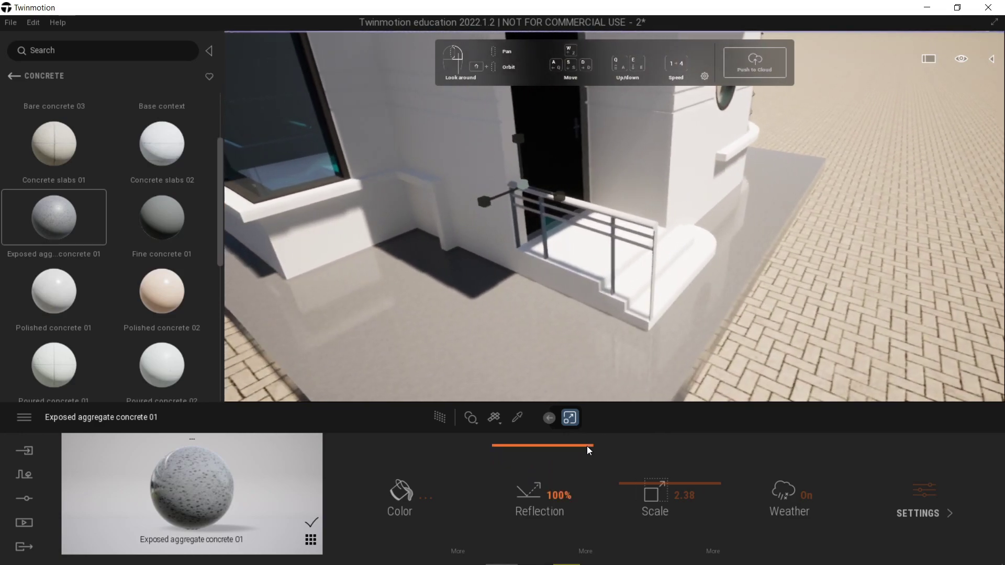
Step: Try the slab material with reflection at 0%, restoring it to 100%
left_click_drag(588, 448, 589, 523)
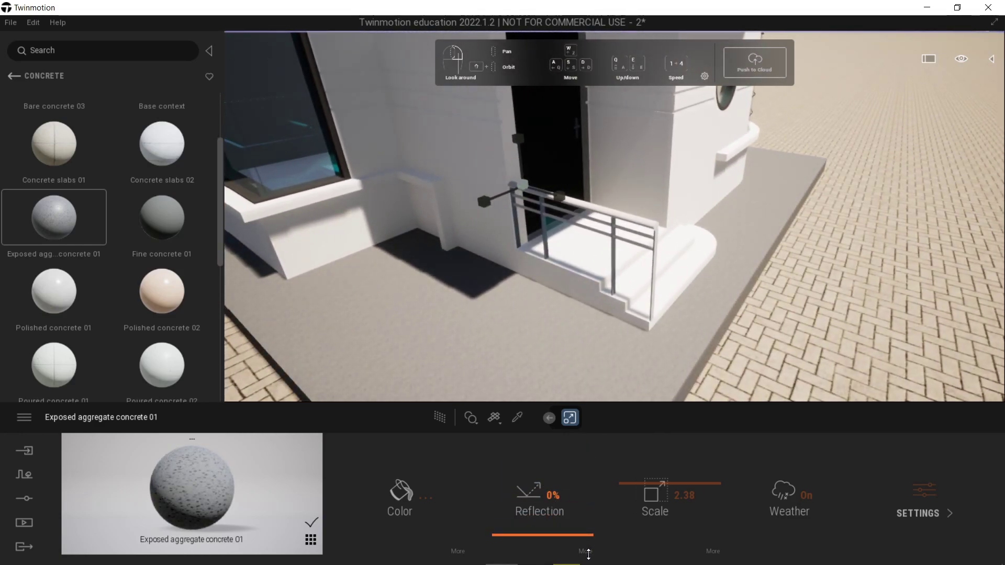
left_click_drag(588, 554, 595, 442)
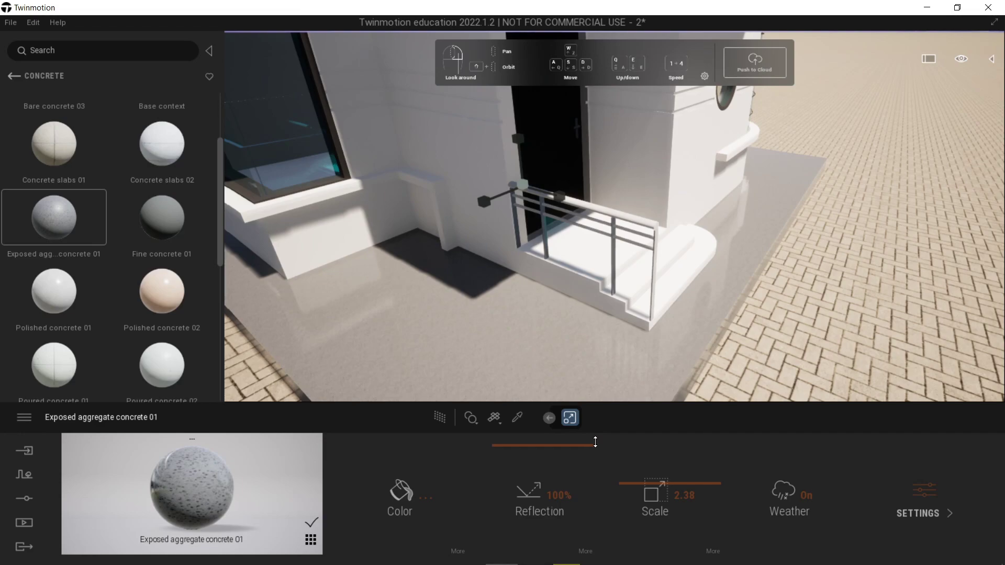
mouse_move(595, 442)
left_mouse_down()
mouse_move(588, 477)
mouse_move(597, 439)
left_mouse_up()
Step: Set the slab material's scale to 10.00 and view the slab from the front of the house
left_click_drag(708, 485, 699, 430)
scroll(761, 269, "down", 3)
middle_click_drag(762, 269, 707, 245, "shift")
right_click_drag(761, 269, 732, 259)
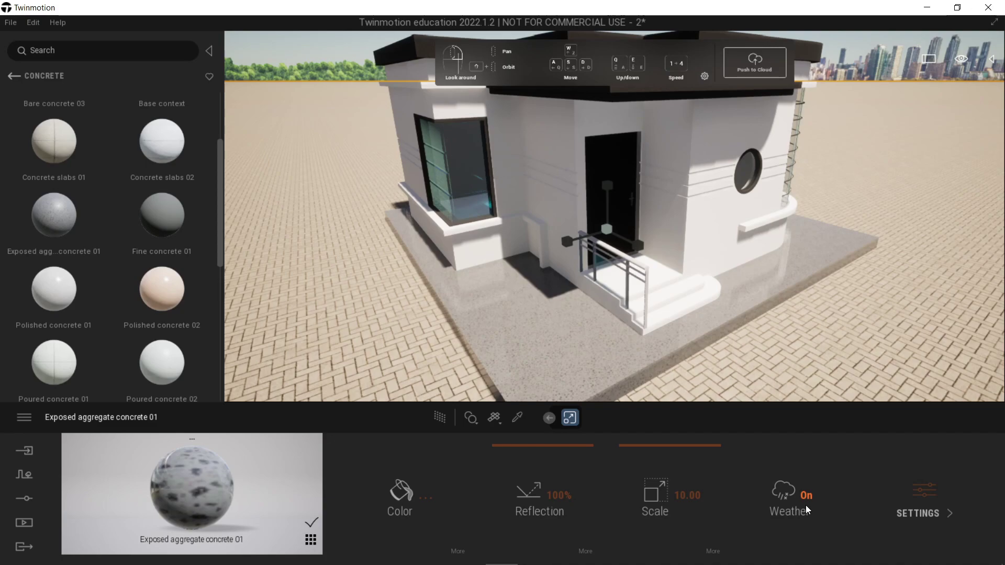
Step: Try the slab material's advanced metalness and X-ray settings, switching both back off
left_click(920, 498)
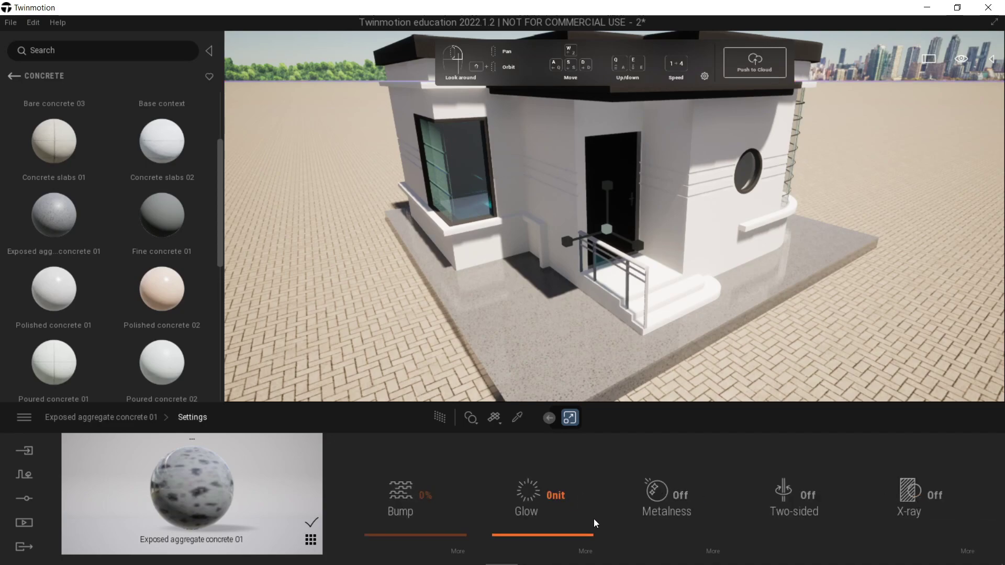
mouse_move(589, 537)
left_mouse_down()
mouse_move(594, 443)
mouse_move(574, 507)
mouse_move(581, 535)
left_mouse_up()
left_click(679, 512)
left_click(679, 511)
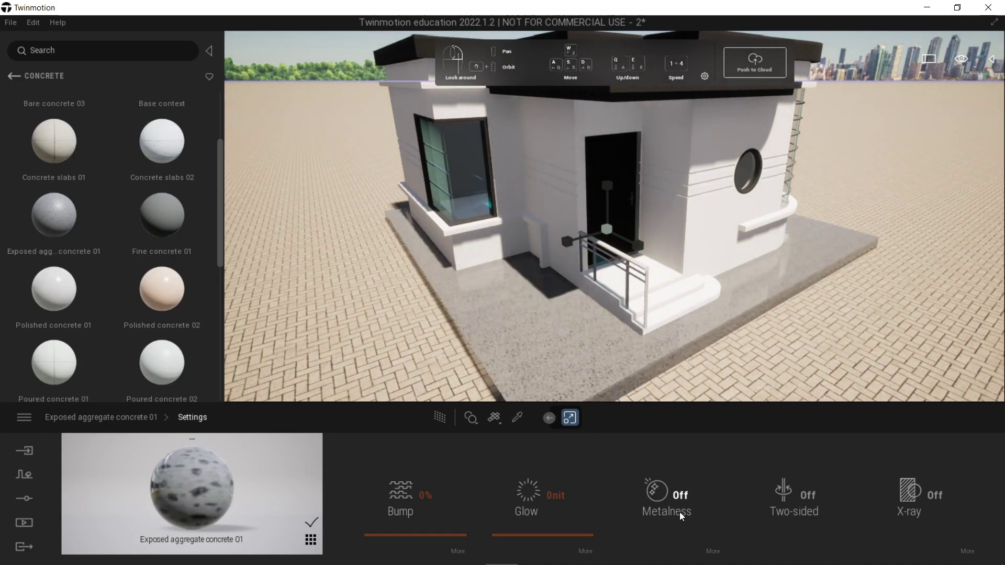
left_click(679, 512)
left_click(679, 512)
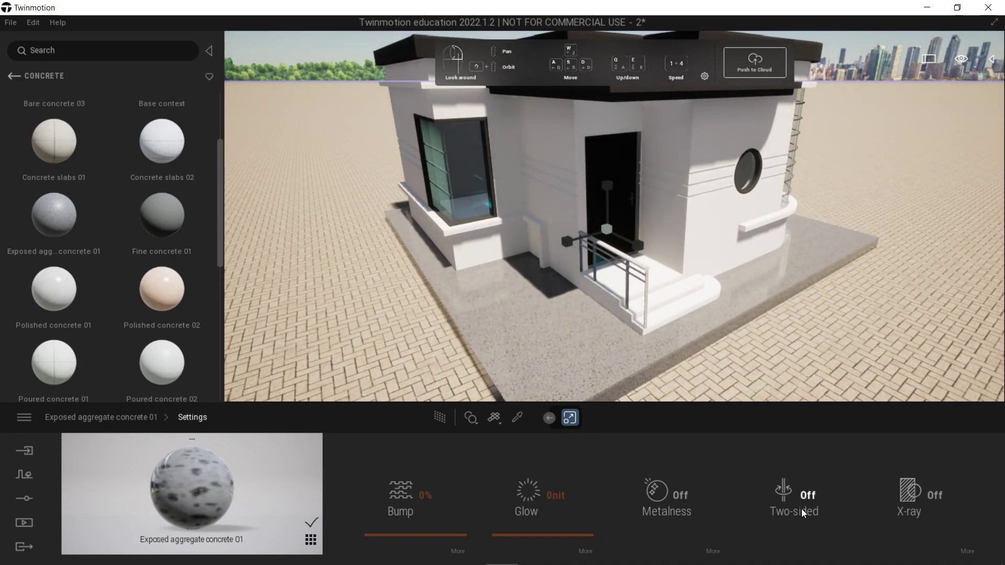
left_click(910, 504)
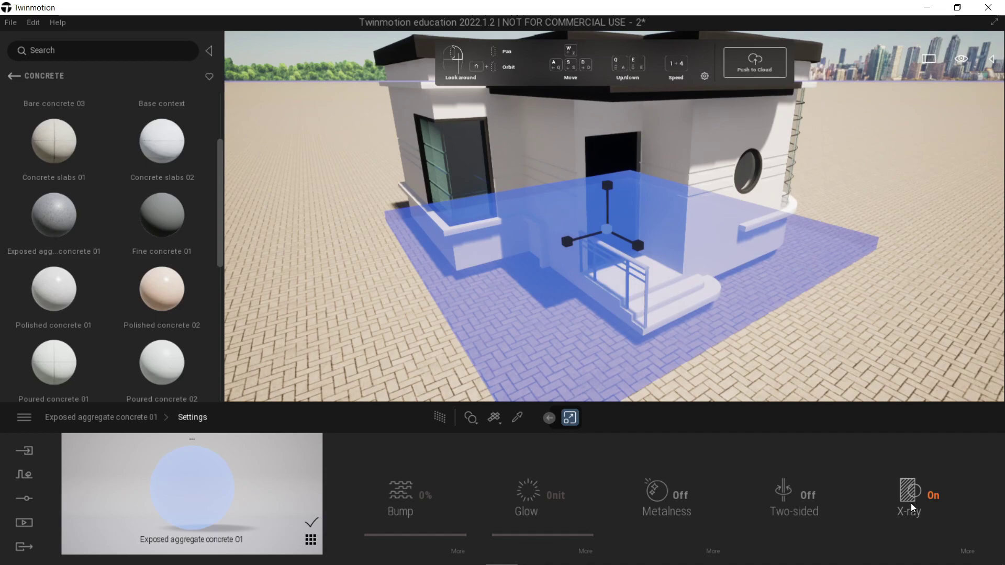
left_click(911, 503)
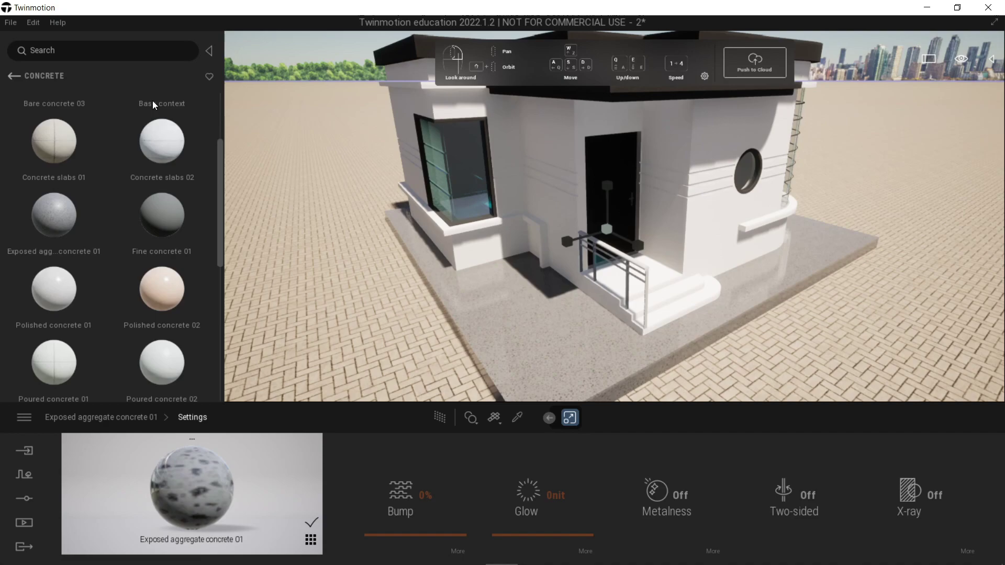
Step: Try Dirty brick 01 and Rough brick 02 from the Brick material library on the house's exterior walls
left_click(12, 76)
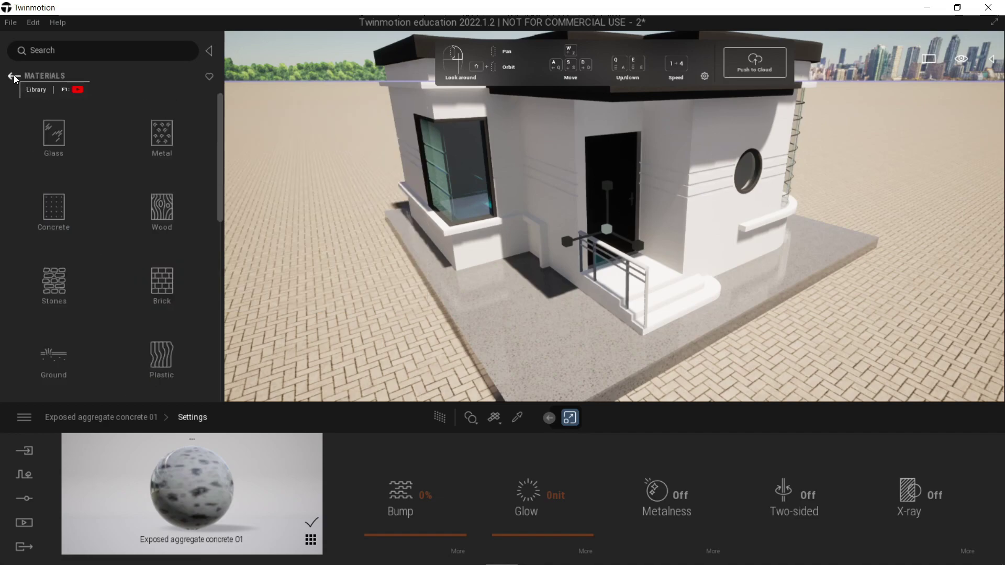
scroll(92, 149, "down", 3)
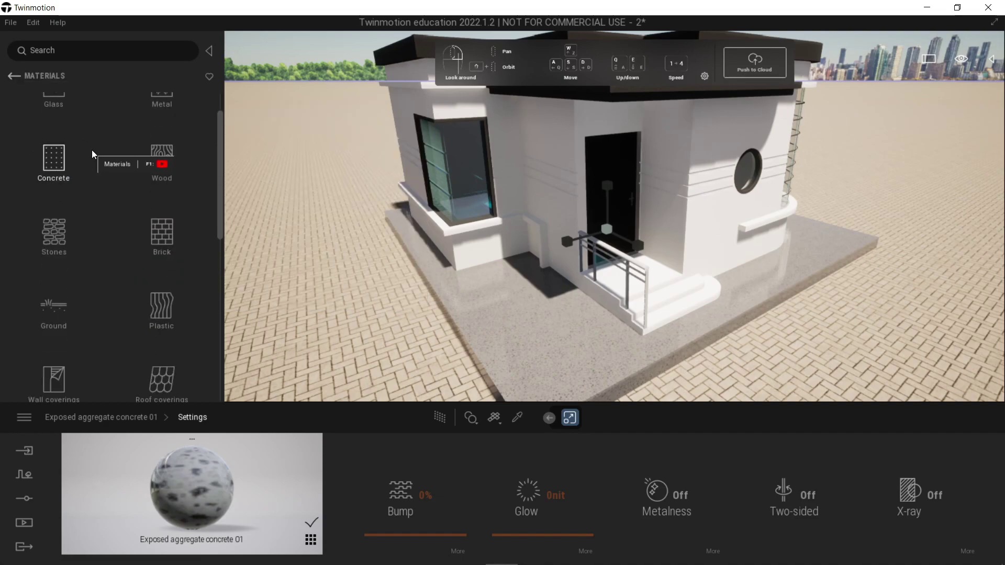
left_click(162, 199)
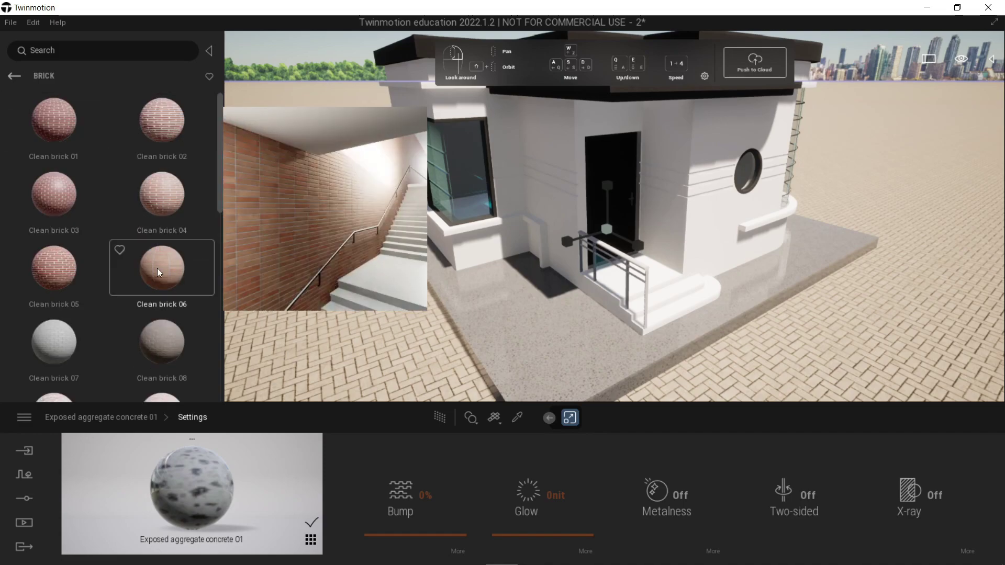
scroll(46, 314, "down", 1)
scroll(45, 325, "down", 4)
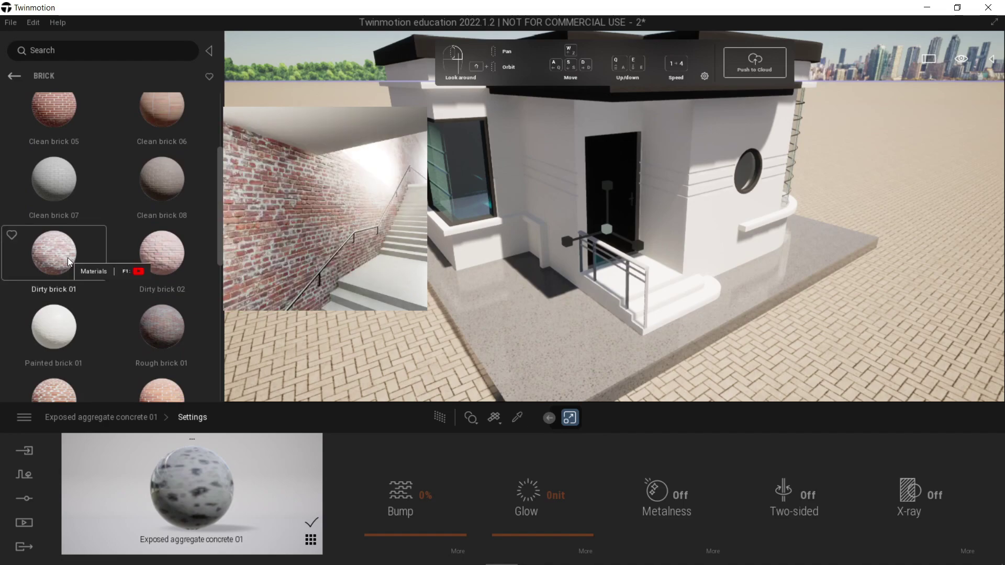
left_click_drag(67, 257, 533, 193)
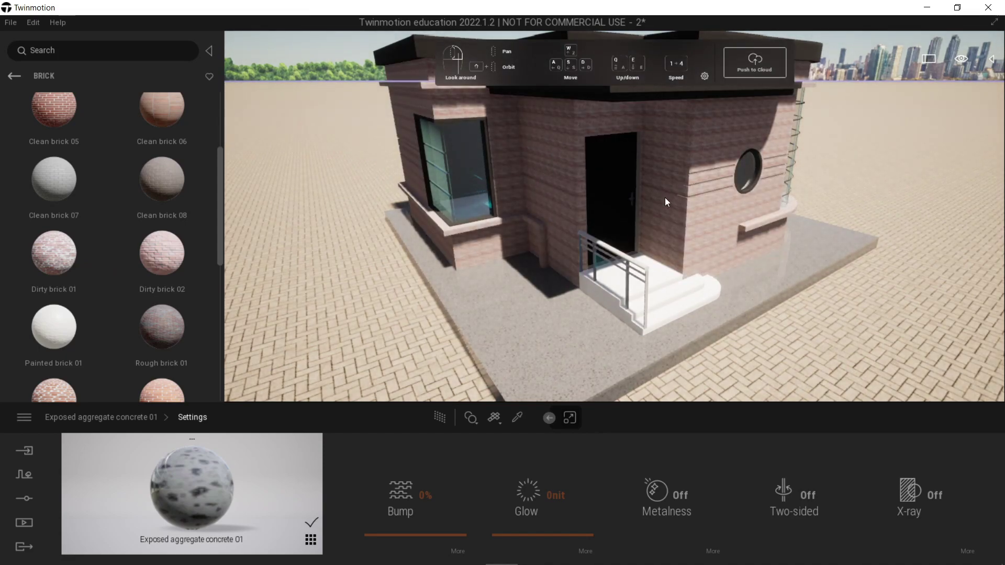
left_click(557, 181)
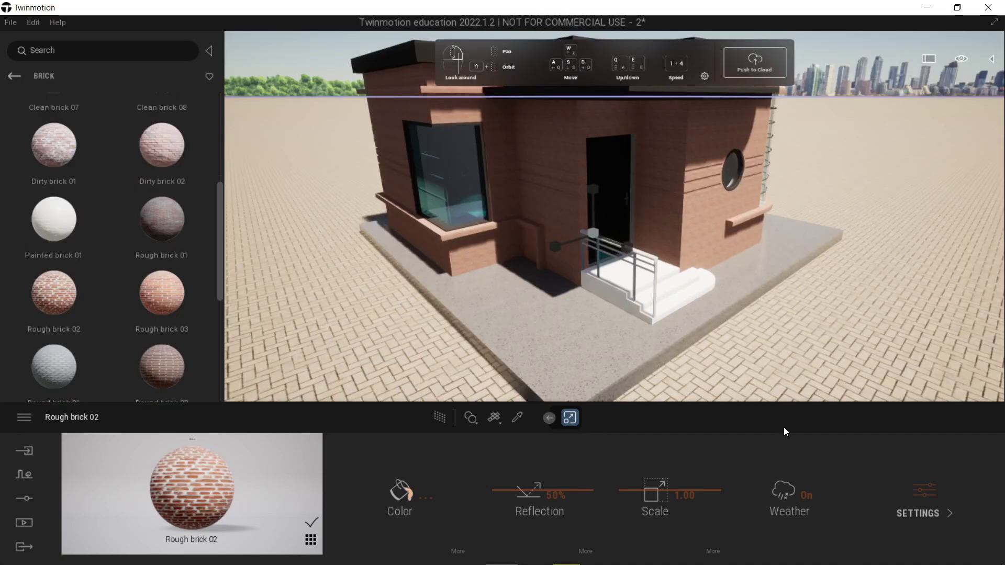
Step: Apply Painted brick 01 from the Brick library to the house's exterior walls and set its reflection to 84%
mouse_move(61, 228)
left_mouse_down()
mouse_move(247, 244)
mouse_move(511, 196)
left_mouse_up()
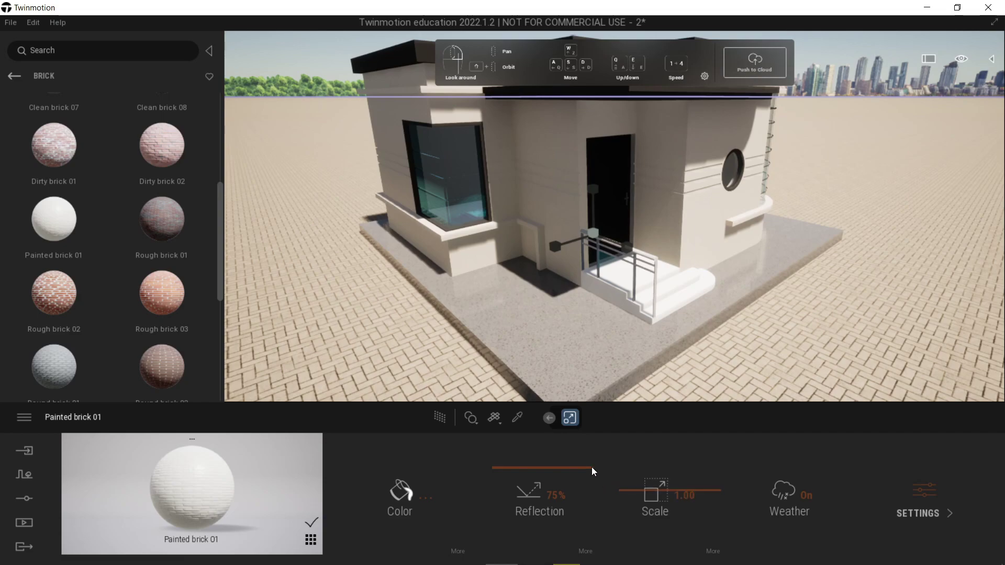
left_click_drag(591, 469, 594, 417)
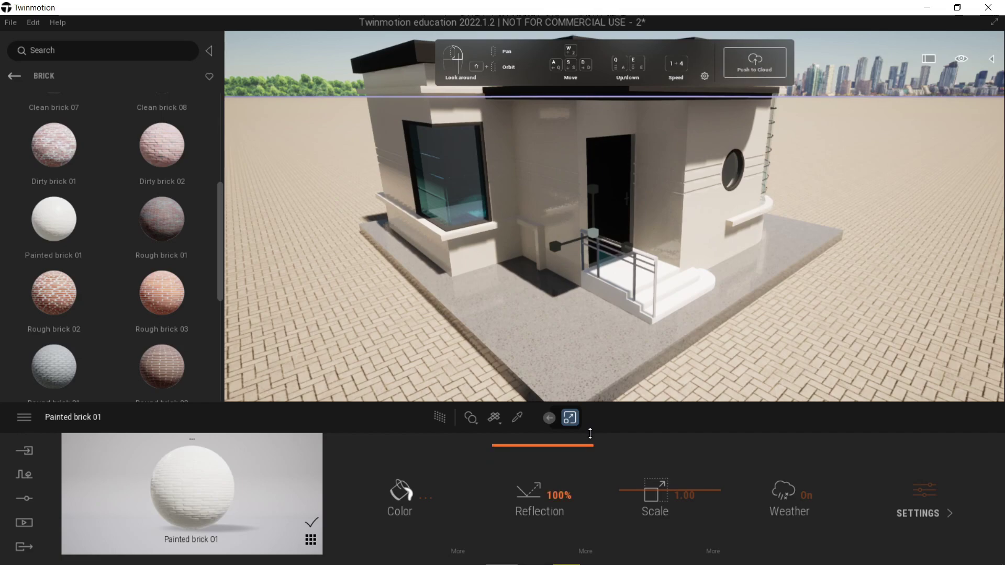
left_click_drag(590, 434, 585, 459)
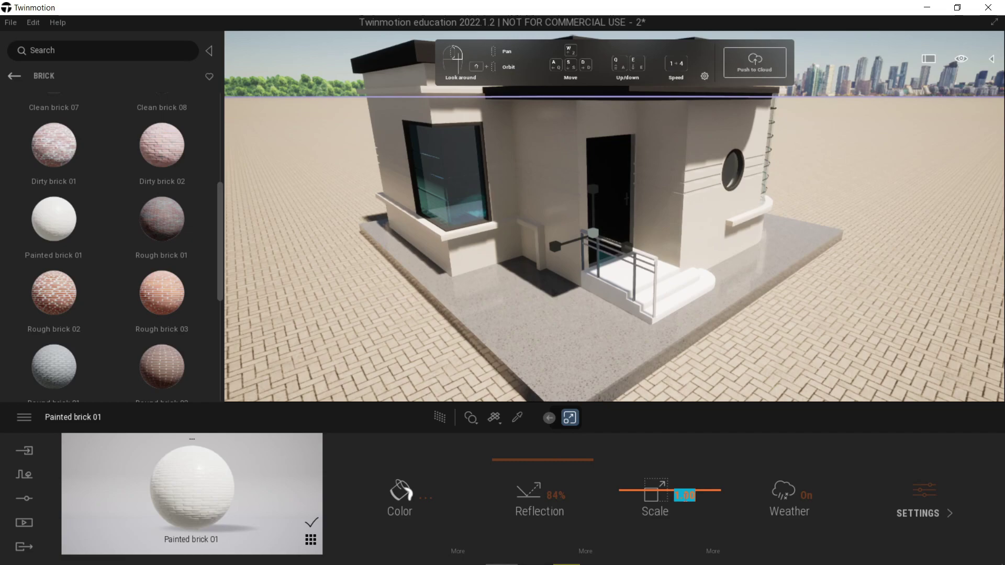
Step: Set the Painted brick 01 wall material's scale to 10.00 and turn its weather effect off
left_click(759, 448)
scroll(673, 196, "up", 1)
scroll(674, 195, "up", 3)
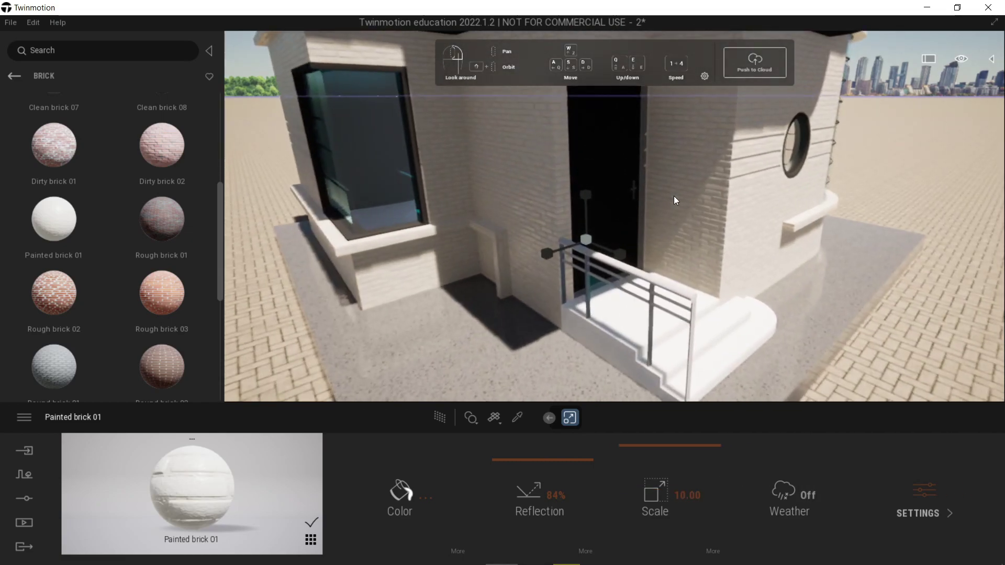
Step: Examine the painted brick walls and concrete slab from close up and from an overall view of the house
right_click_drag(673, 196, 649, 154)
middle_click_drag(649, 154, 716, 189, "shift")
scroll(614, 216, "down", 2)
scroll(700, 196, "down", 5)
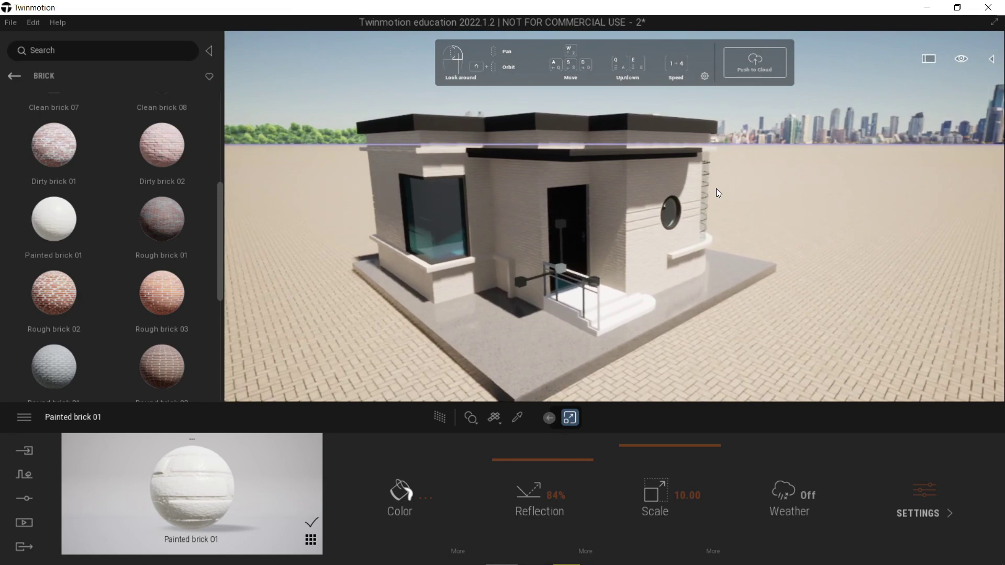
scroll(722, 186, "down", 2)
right_click_drag(761, 170, 709, 141)
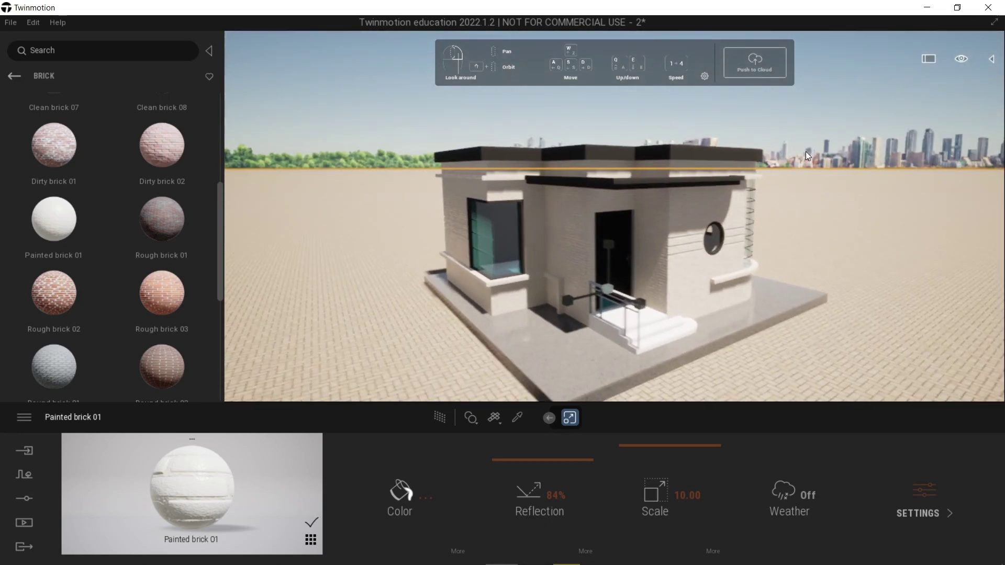
scroll(800, 165, "up", 2)
middle_click_drag(796, 191, 440, 225, "shift")
scroll(628, 272, "up", 4)
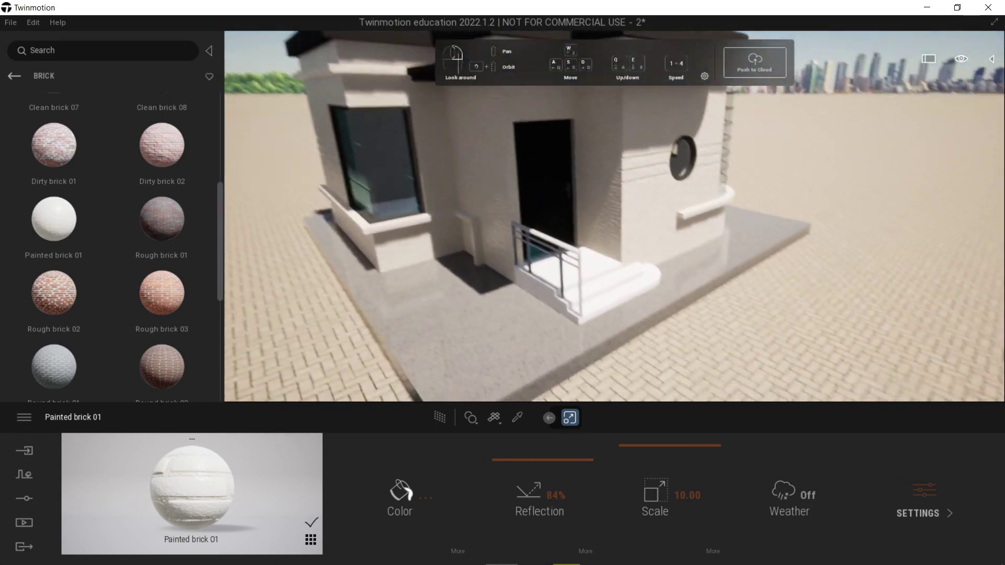
scroll(628, 272, "down", 3)
key("s")
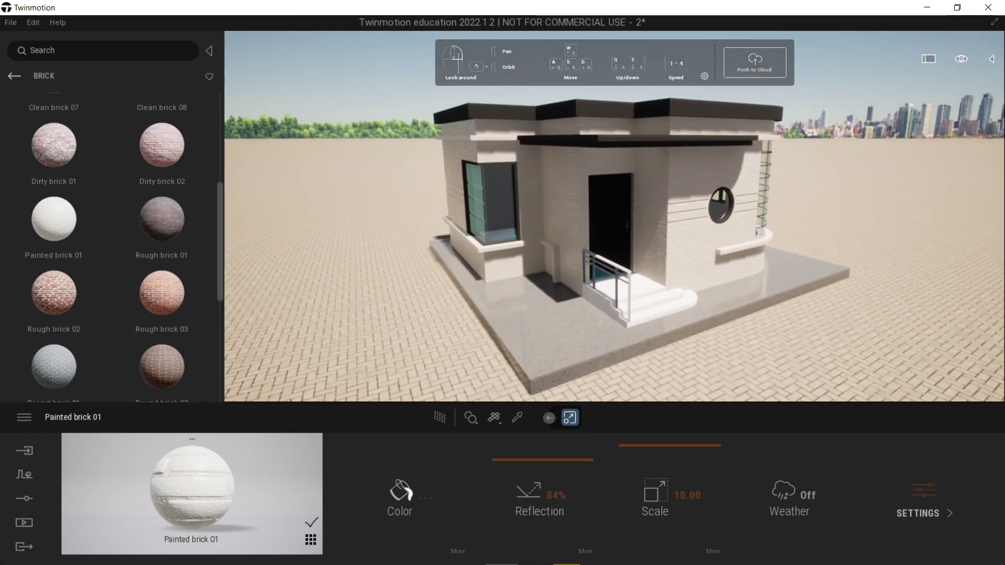
scroll(111, 246, "down", 1)
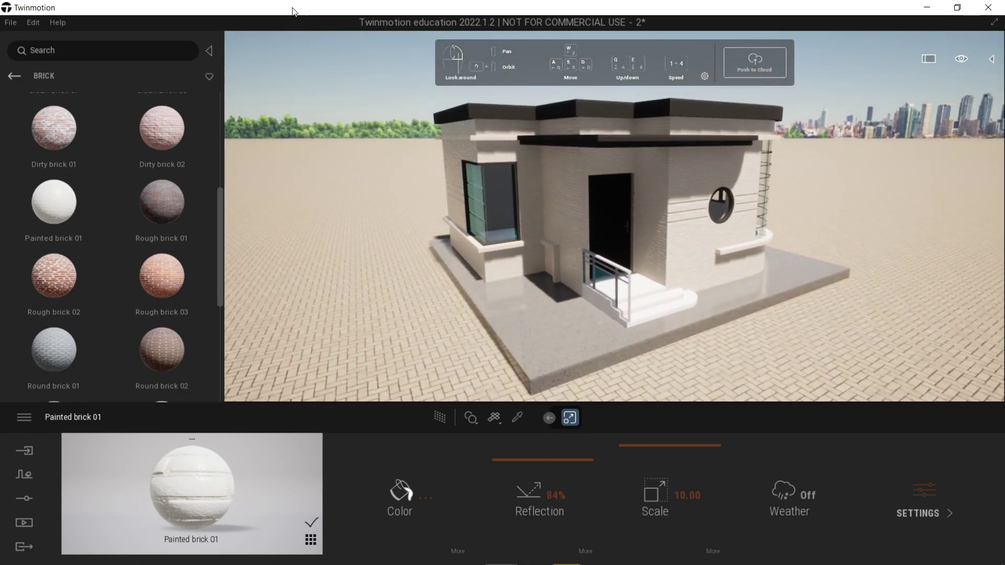
Step: Try Dirty brick 01 from the Brick library on the house's entrance steps
mouse_move(63, 127)
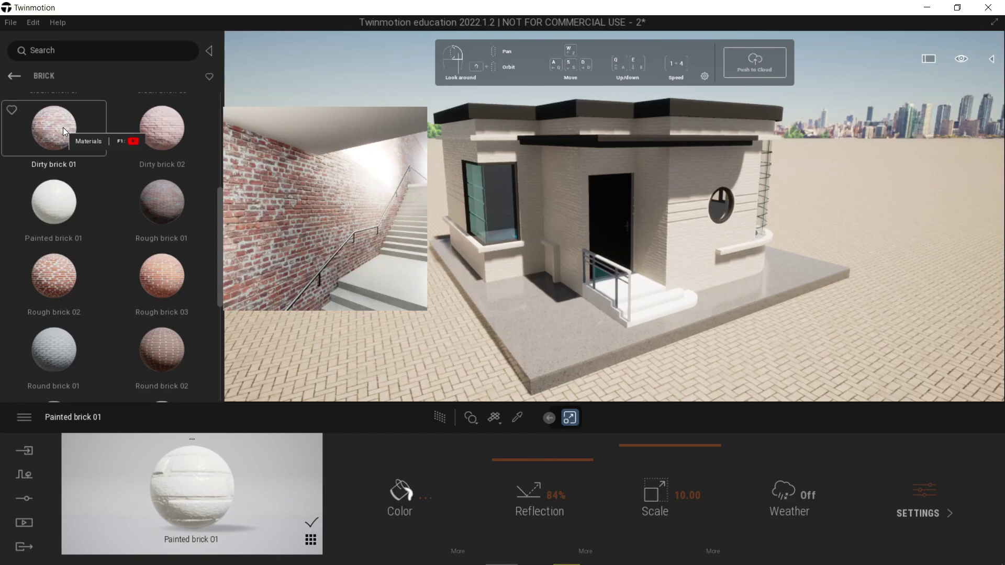
left_click_drag(63, 127, 631, 301)
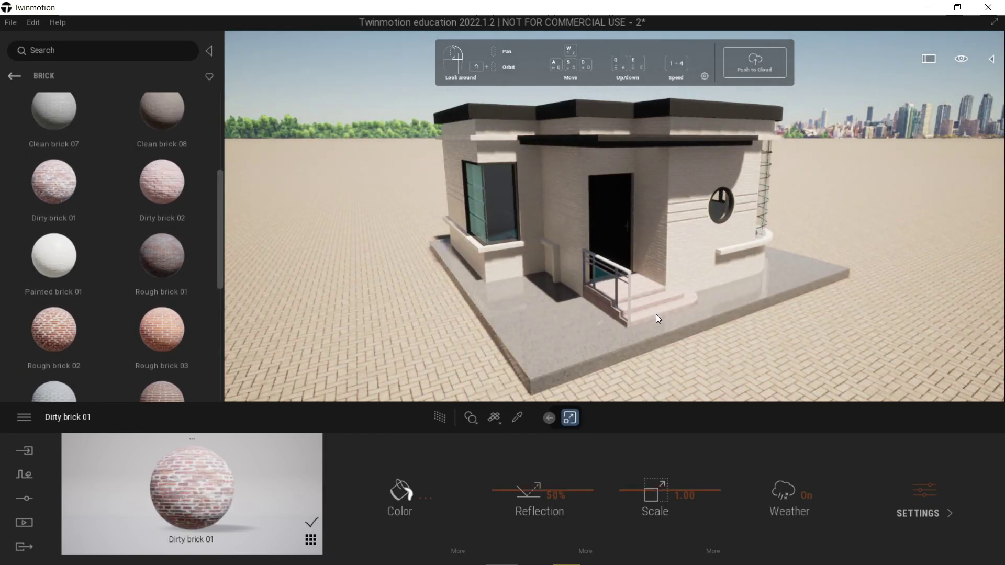
scroll(674, 330, "up", 5)
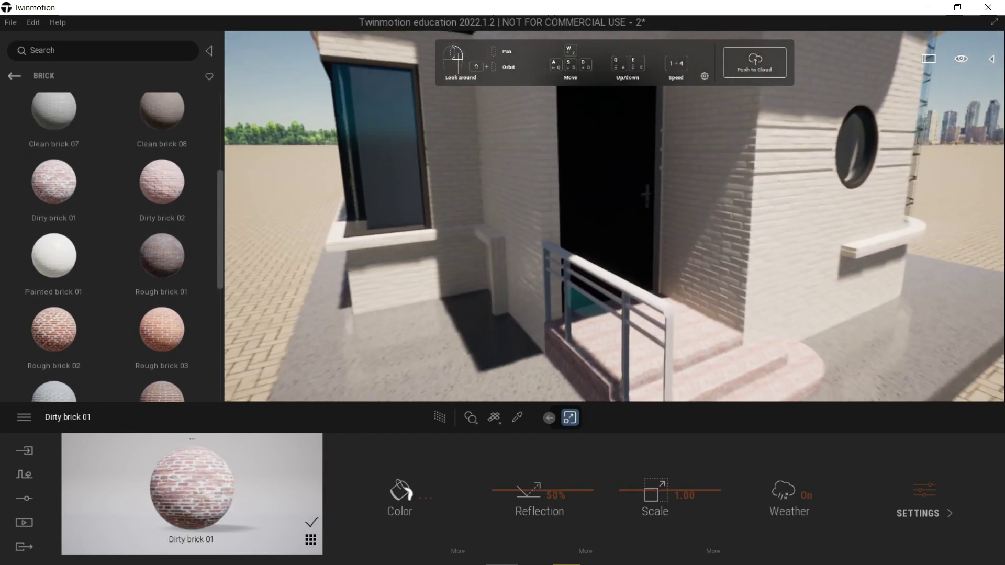
scroll(687, 344, "down", 3)
right_click_drag(687, 344, 699, 355)
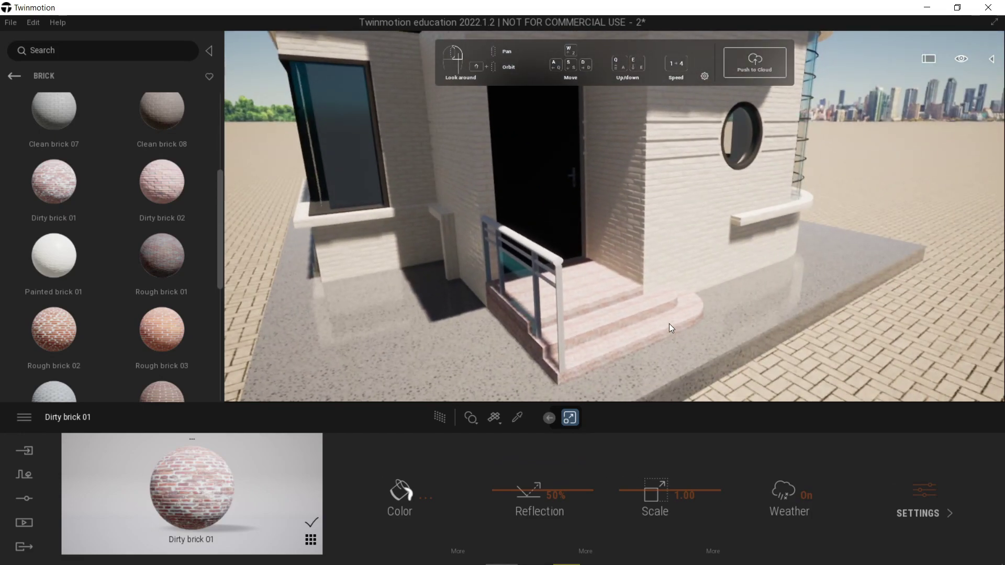
scroll(669, 323, "down", 3)
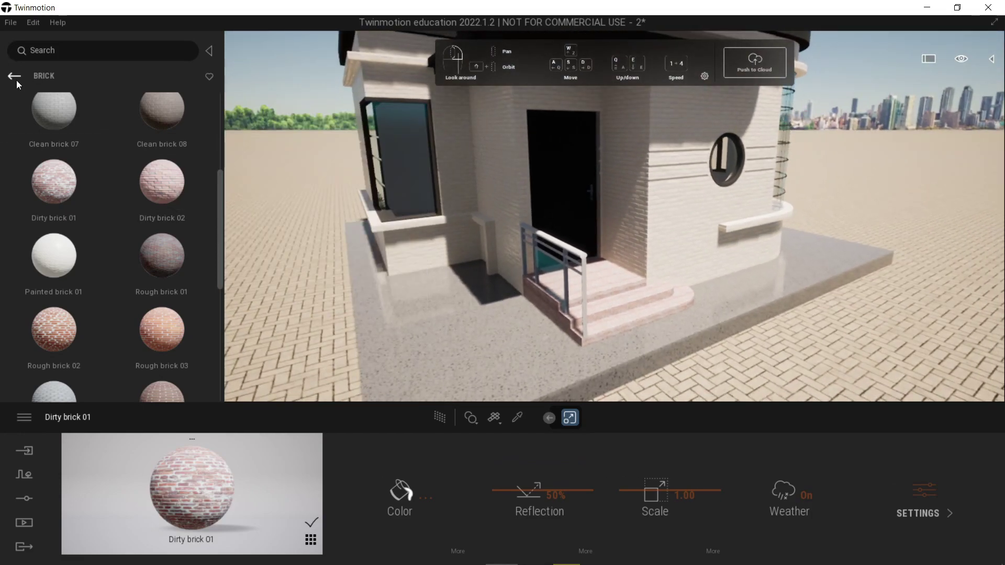
Step: Try Wood siding 01 from the Wood library on the exterior walls, then undo it
left_click(17, 79)
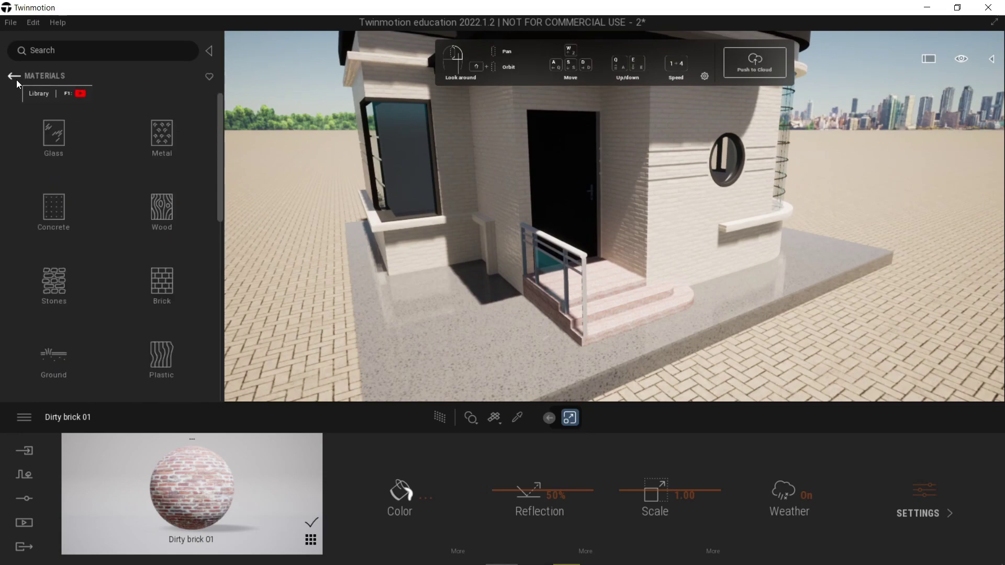
left_click(169, 211)
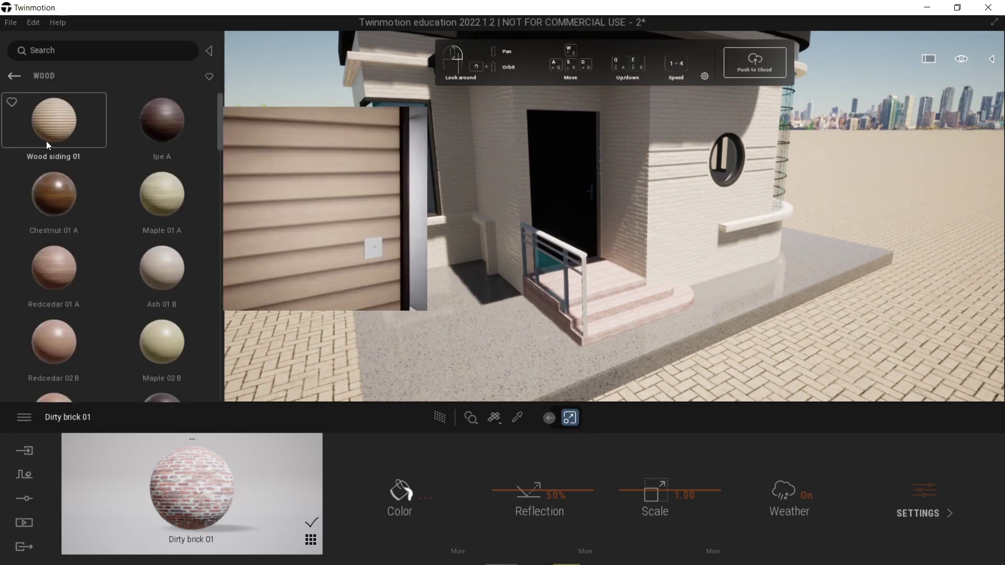
left_click_drag(47, 134, 495, 169)
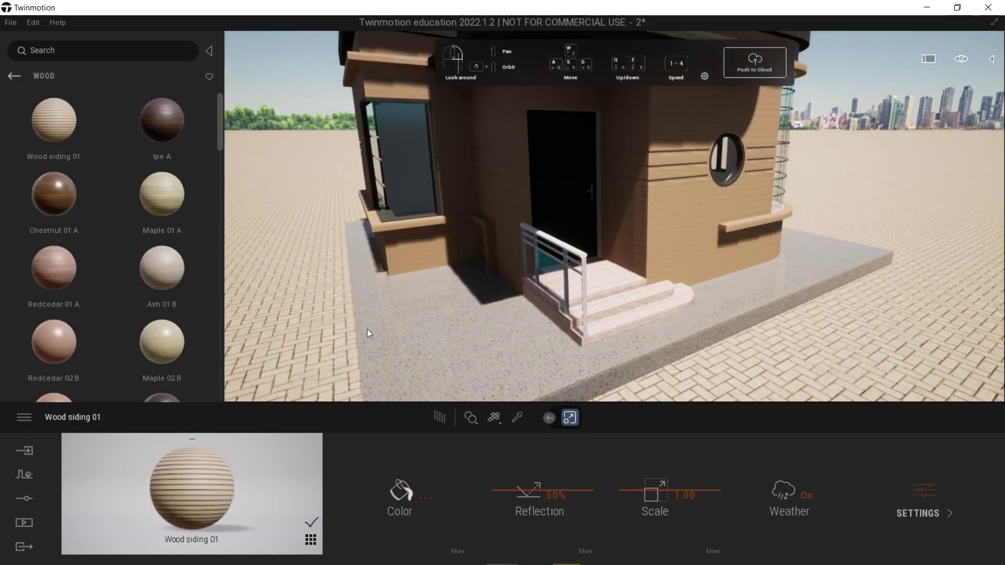
key("ctrl+z")
Step: Try Wenge 02 E from the Wood library on the entrance steps
scroll(162, 282, "down", 1)
scroll(162, 283, "down", 4)
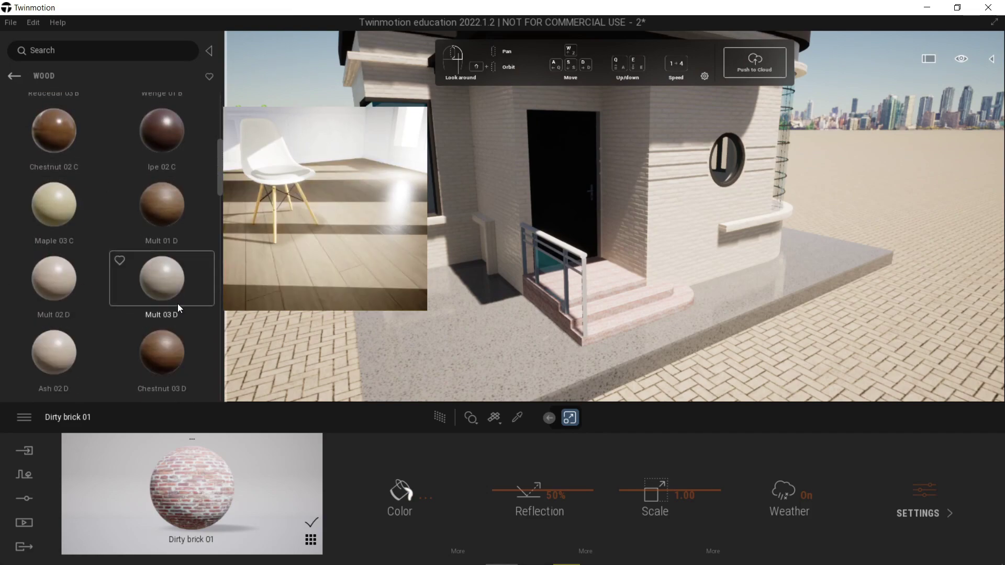
scroll(68, 346, "down", 2)
scroll(81, 292, "down", 2)
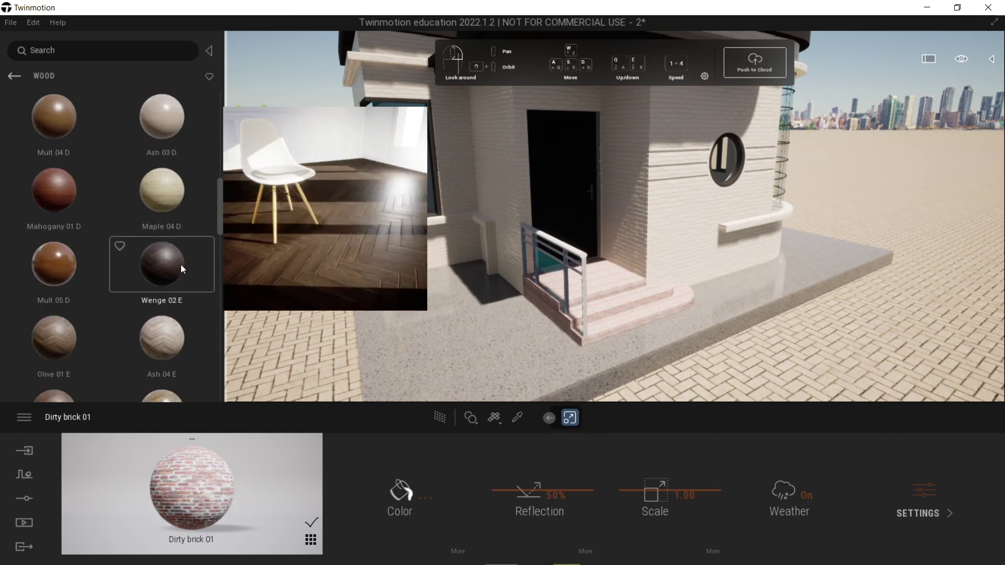
scroll(180, 246, "down", 1)
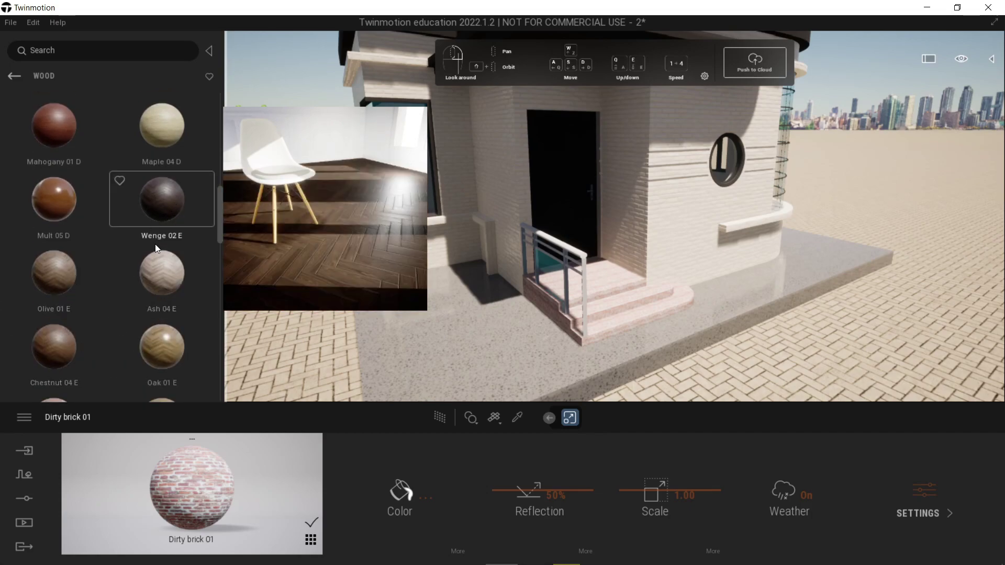
left_click_drag(159, 209, 596, 304)
scroll(637, 344, "up", 3)
scroll(636, 343, "up", 1)
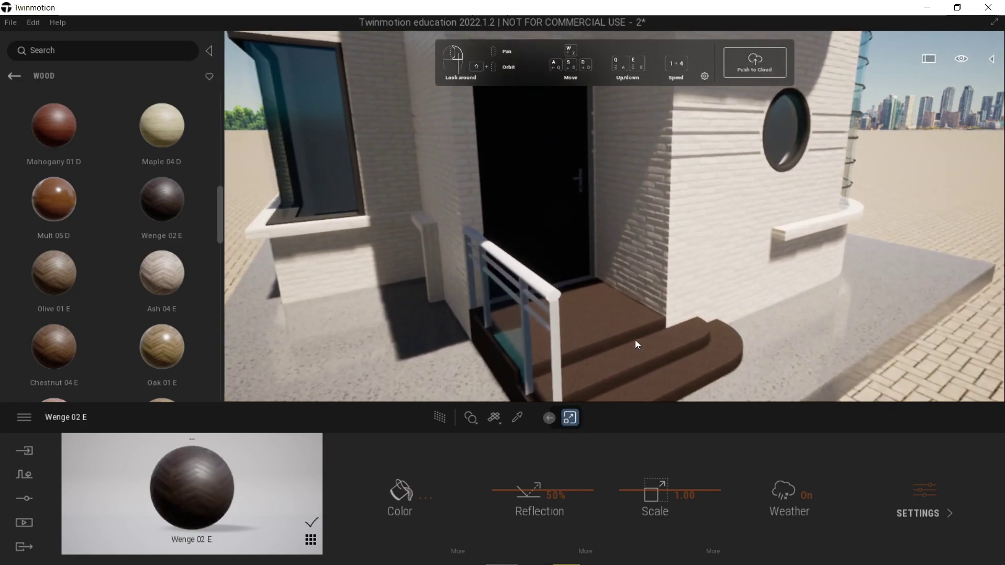
right_click_drag(636, 341, 638, 358)
Step: Apply Ash 04 E from the Wood library to the entrance steps
scroll(307, 284, "down", 2)
left_click_drag(166, 292, 634, 306)
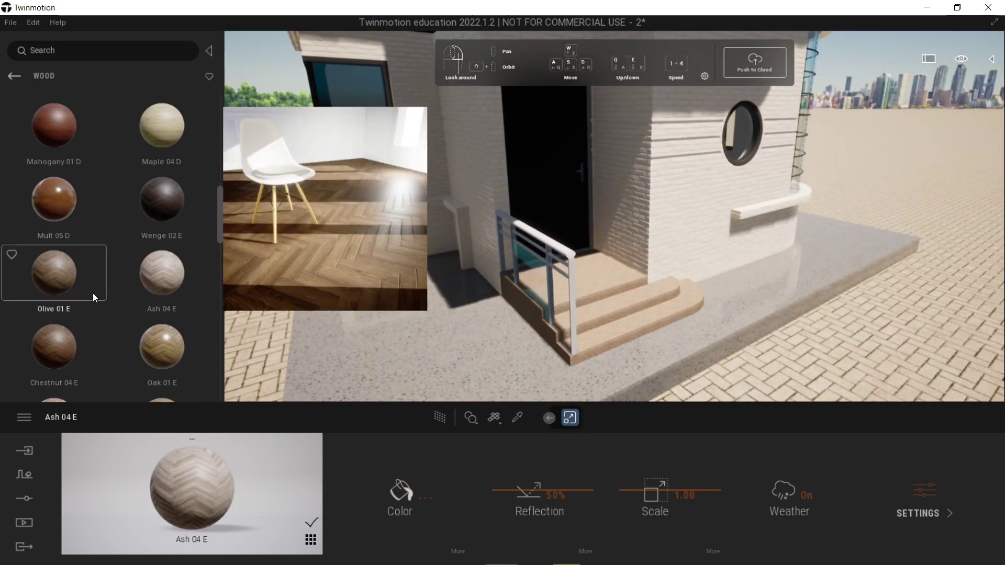
scroll(105, 297, "down", 4)
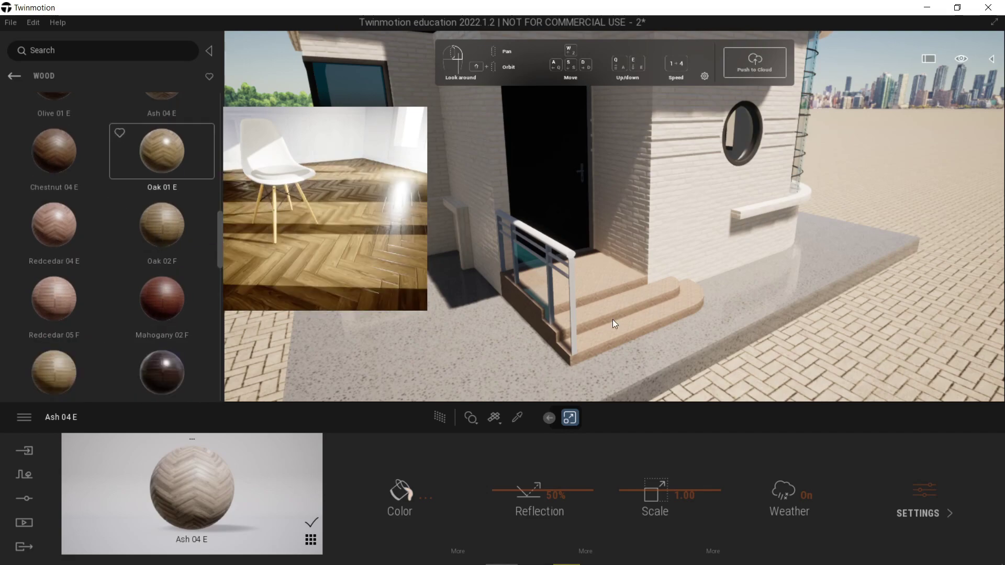
scroll(641, 366, "up", 2)
right_click_drag(641, 366, 634, 355)
scroll(634, 355, "down", 2)
key("e")
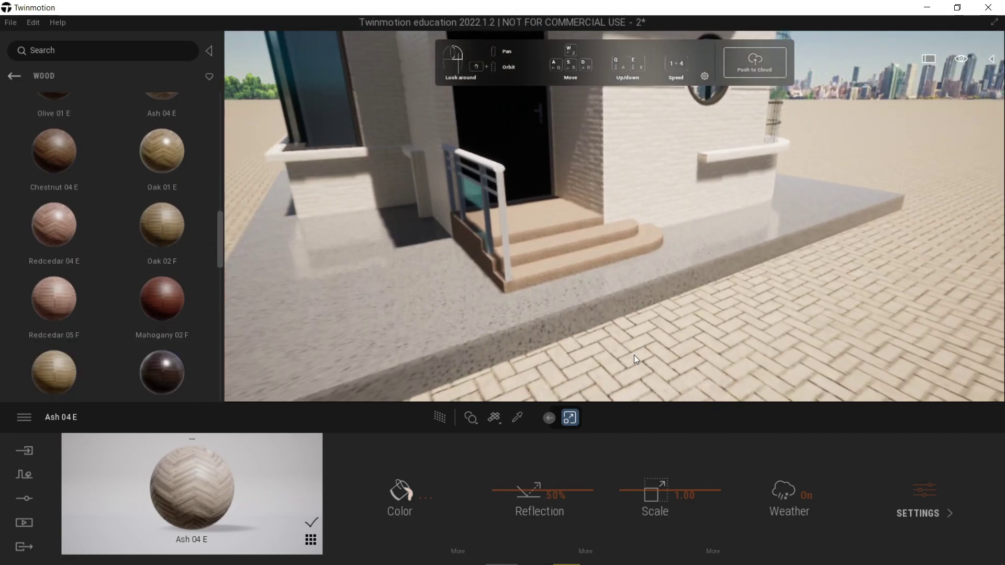
Step: Set the reflection of the steps' Ash 04 E material to 60% and its scale to 2.25
scroll(633, 354, "up", 3)
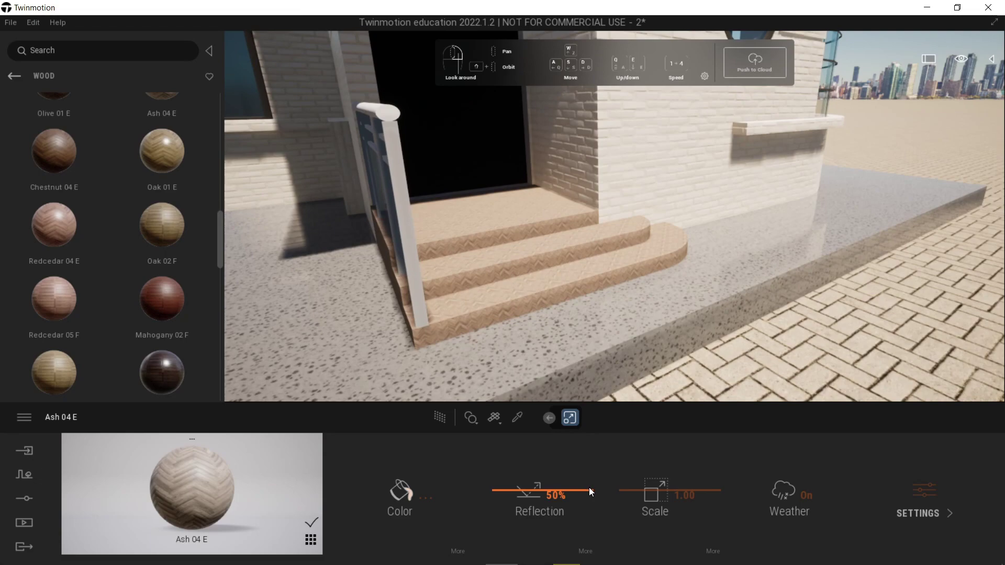
mouse_move(589, 489)
left_mouse_down()
mouse_move(588, 439)
mouse_move(589, 480)
left_mouse_up()
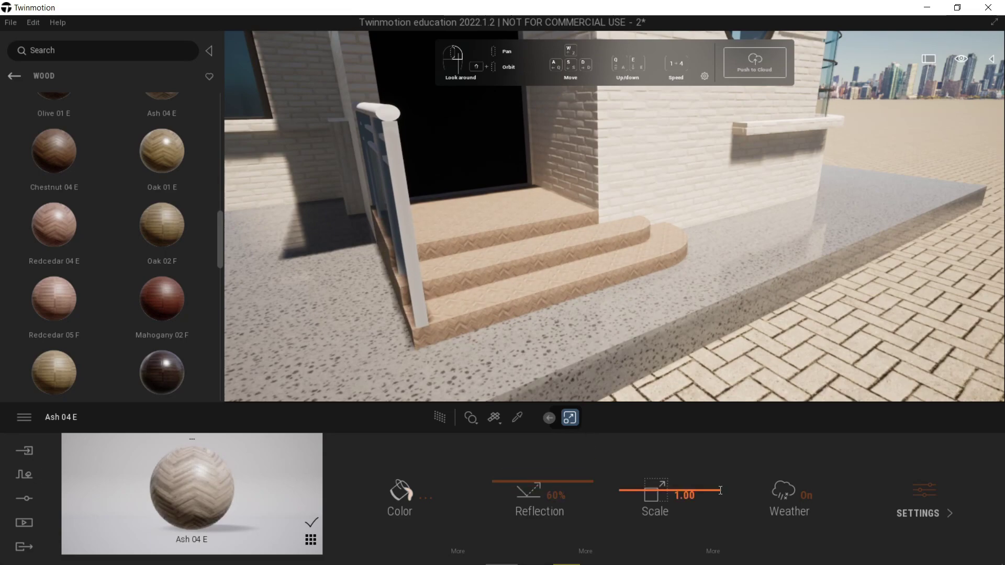
mouse_move(719, 492)
left_mouse_down()
mouse_move(715, 424)
mouse_move(721, 498)
mouse_move(718, 479)
left_mouse_up()
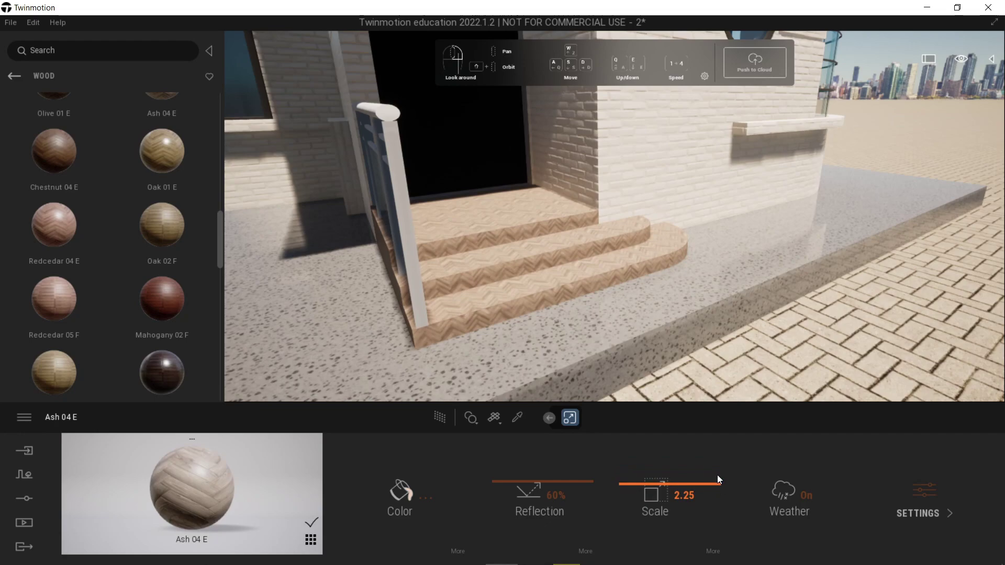
scroll(661, 237, "down", 4)
right_click_drag(660, 237, 591, 209)
scroll(660, 237, "up", 4)
right_click_drag(660, 237, 647, 229)
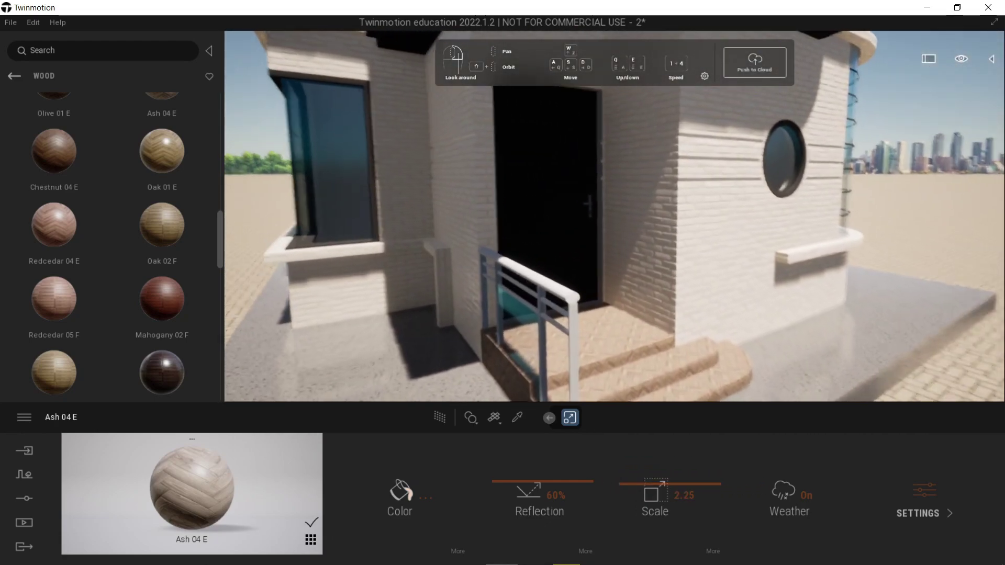
Step: Examine the entrance door, railing and wood-clad steps from close up and from farther away
scroll(566, 203, "up", 3)
left_click(566, 202)
scroll(585, 240, "down", 3)
left_click(900, 154)
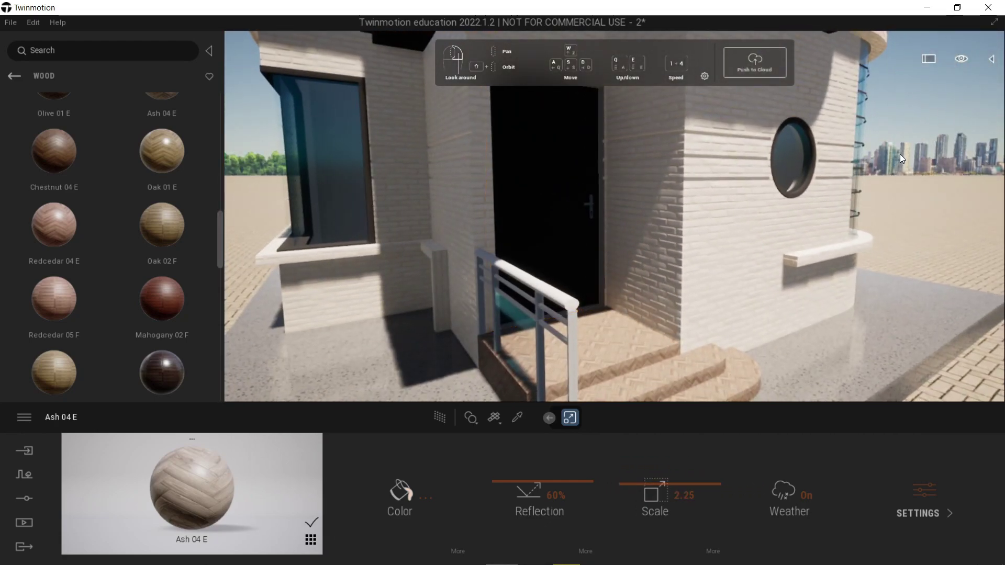
scroll(468, 208, "up", 5)
scroll(545, 253, "down", 4)
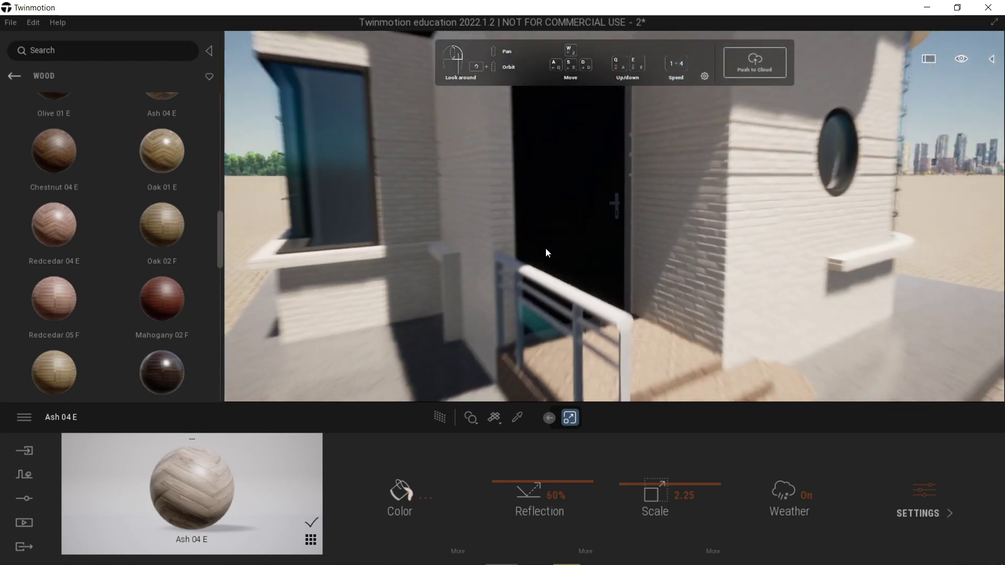
scroll(546, 252, "up", 5)
scroll(602, 240, "down", 3)
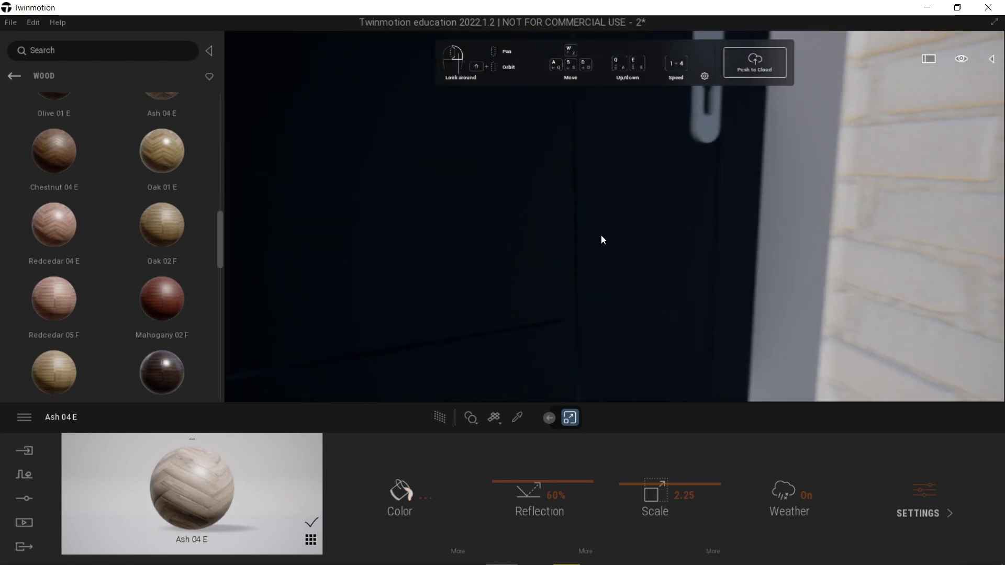
scroll(600, 240, "down", 5)
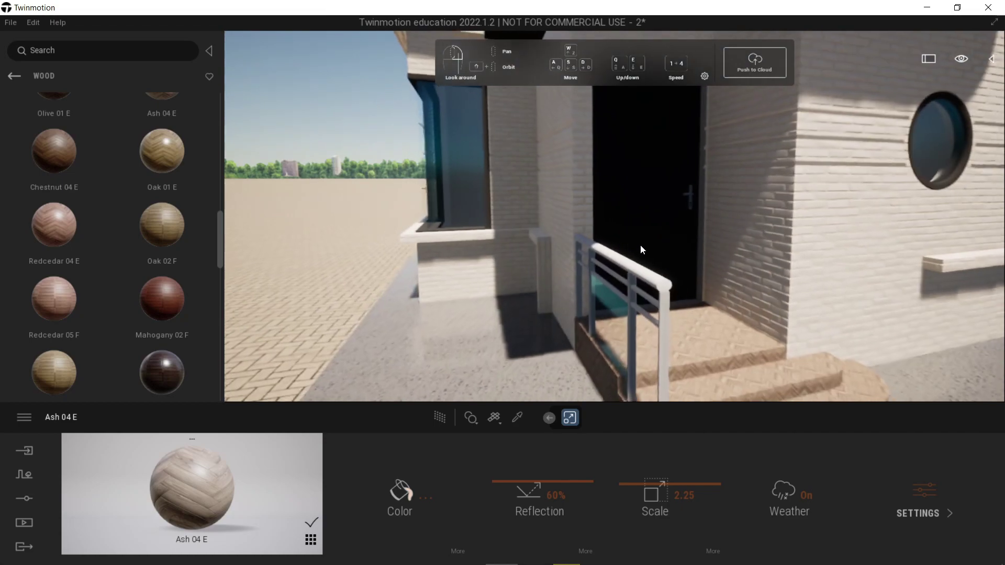
scroll(636, 244, "down", 3)
scroll(118, 230, "down", 1)
Step: Try Chestnut 05 G from the Wood library on the entrance door
mouse_move(118, 231)
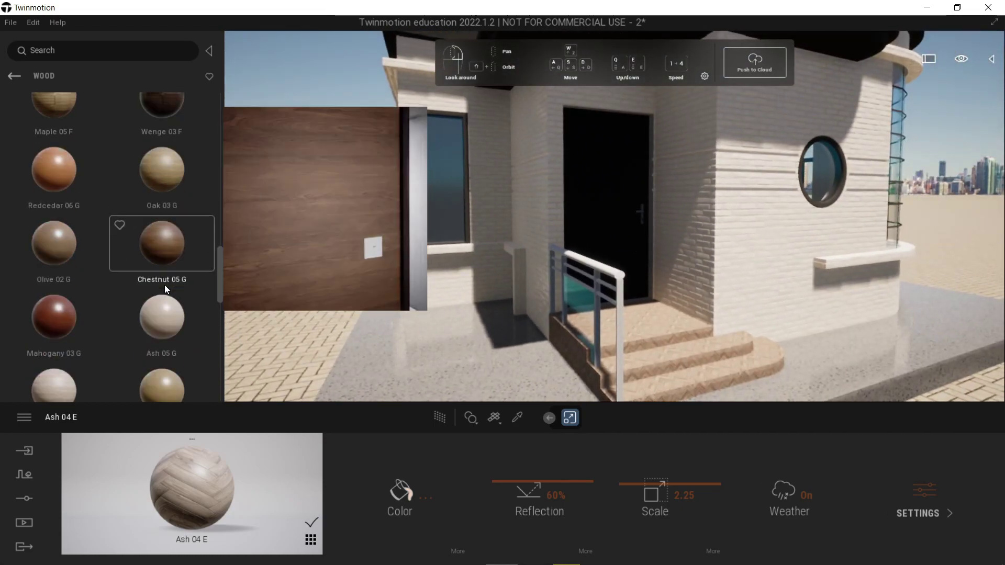
scroll(165, 284, "down", 2)
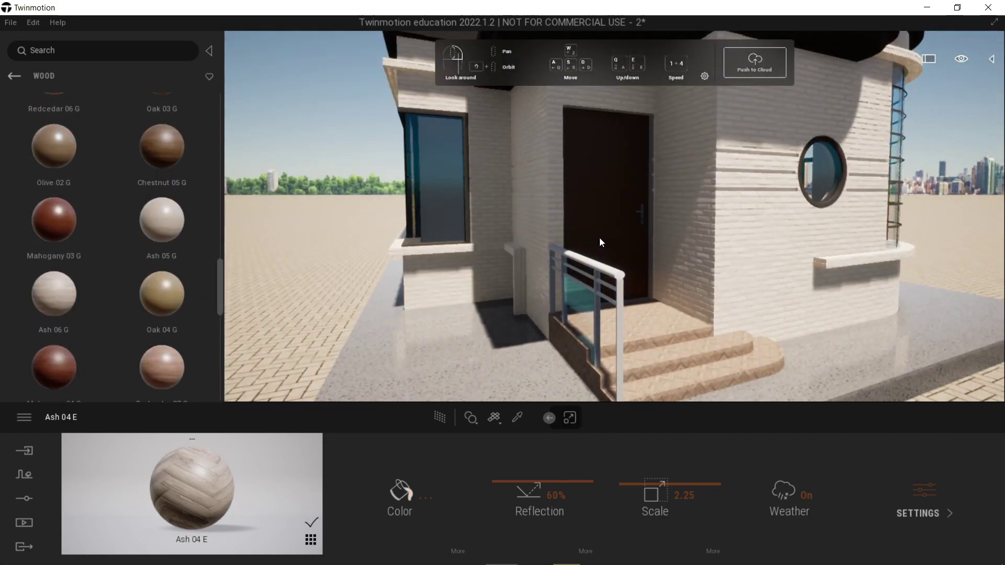
left_click(599, 238)
scroll(607, 243, "up", 2)
middle_click_drag(607, 243, 602, 237, "shift")
scroll(122, 215, "down", 2)
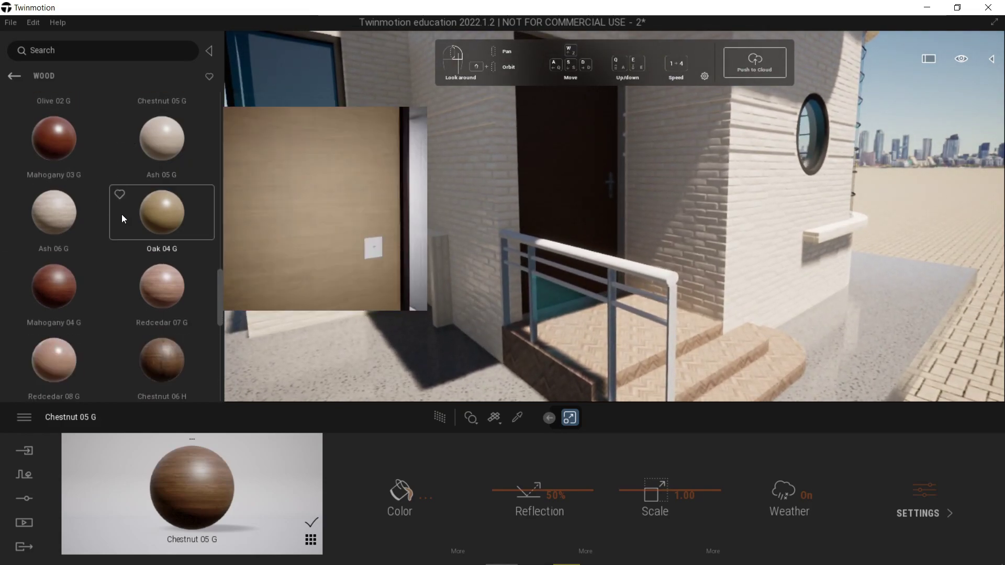
Step: Apply Wenge 05 I from the Wood library to the entrance door
scroll(118, 230, "down", 3)
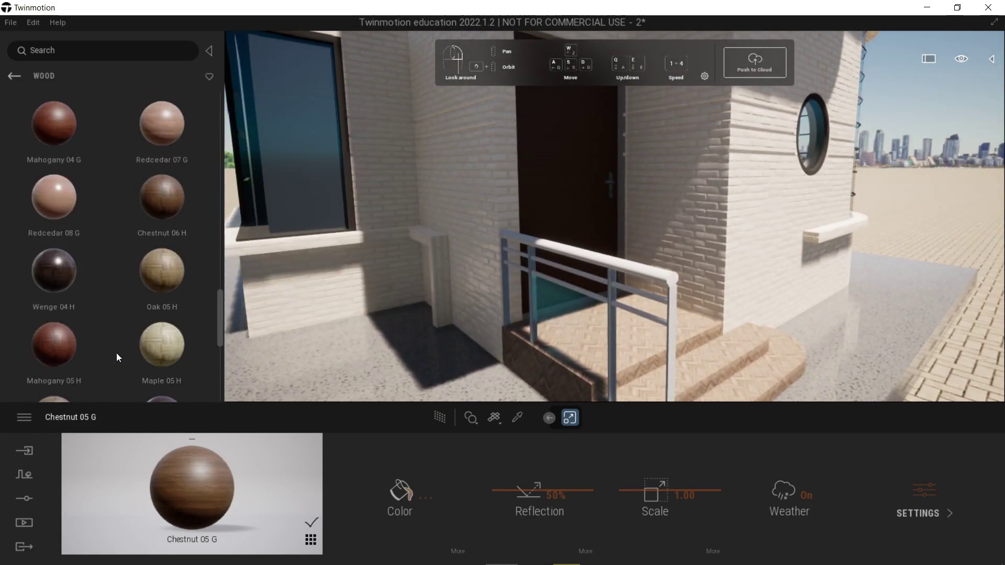
scroll(136, 362, "down", 3)
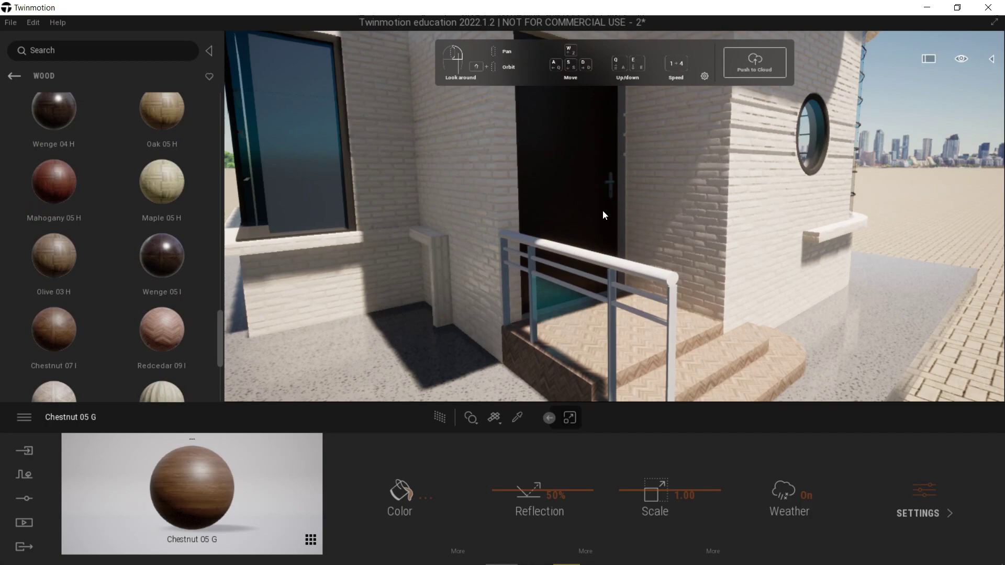
left_click(602, 214)
Step: Set the reflection of the door's Wenge 05 I material to 100% and its scale to 9.74
left_click_drag(589, 469, 596, 438)
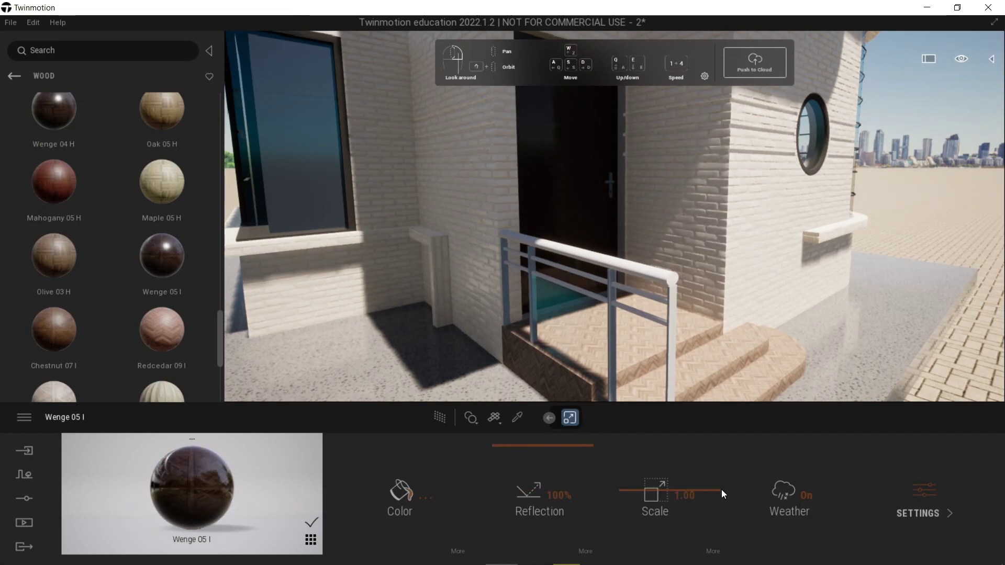
left_click_drag(719, 489, 725, 439)
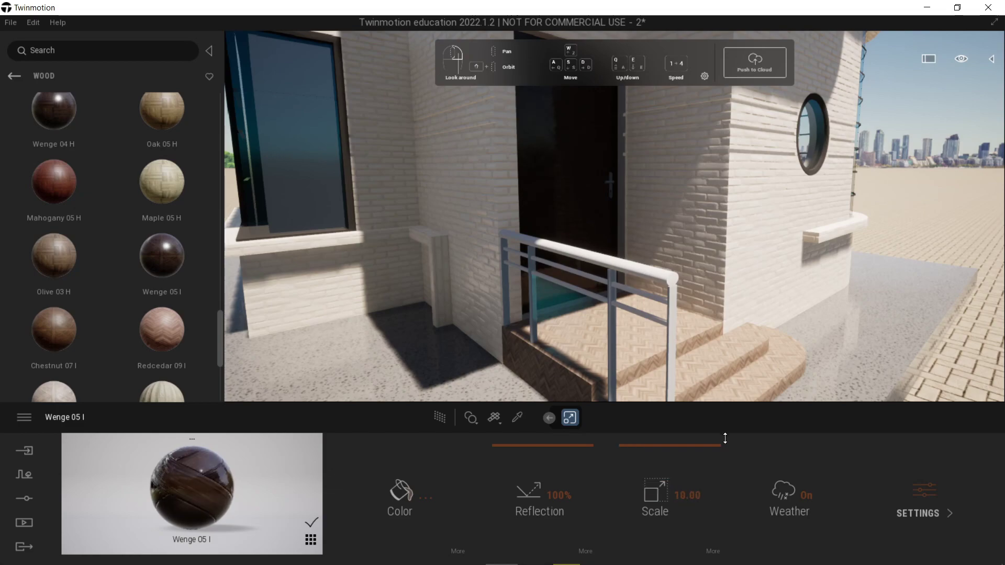
scroll(610, 254, "down", 5)
middle_click_drag(611, 253, 737, 240, "shift")
scroll(600, 239, "up", 4)
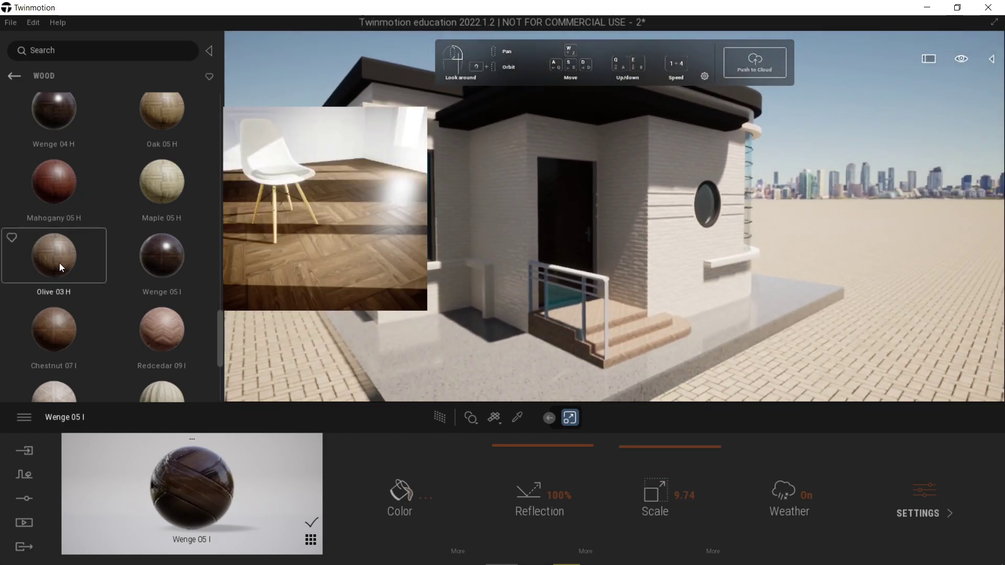
Step: Reapply Wenge 05 I from the Wood library to the entrance door with its default settings
scroll(63, 264, "down", 2)
scroll(92, 271, "down", 2)
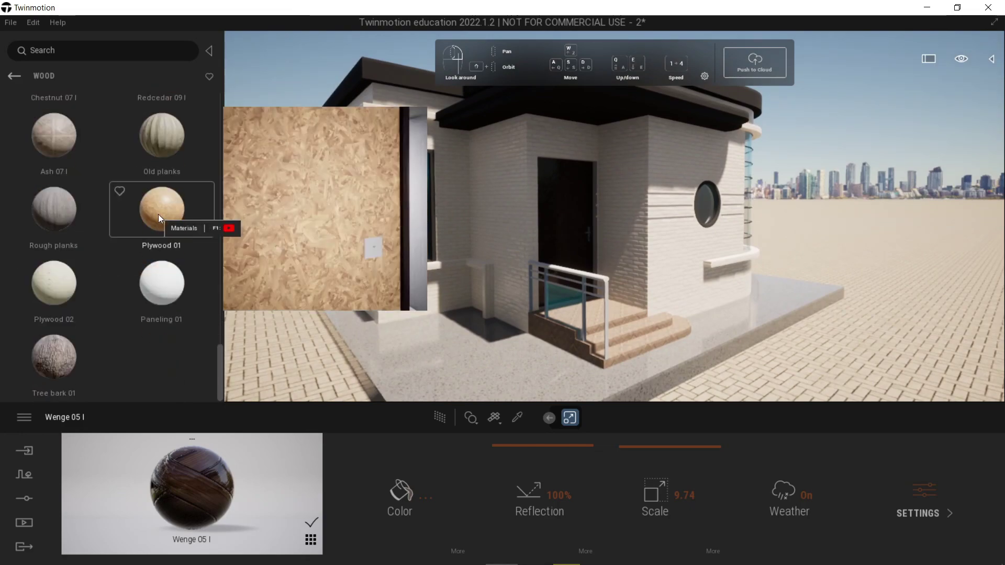
scroll(158, 214, "up", 2)
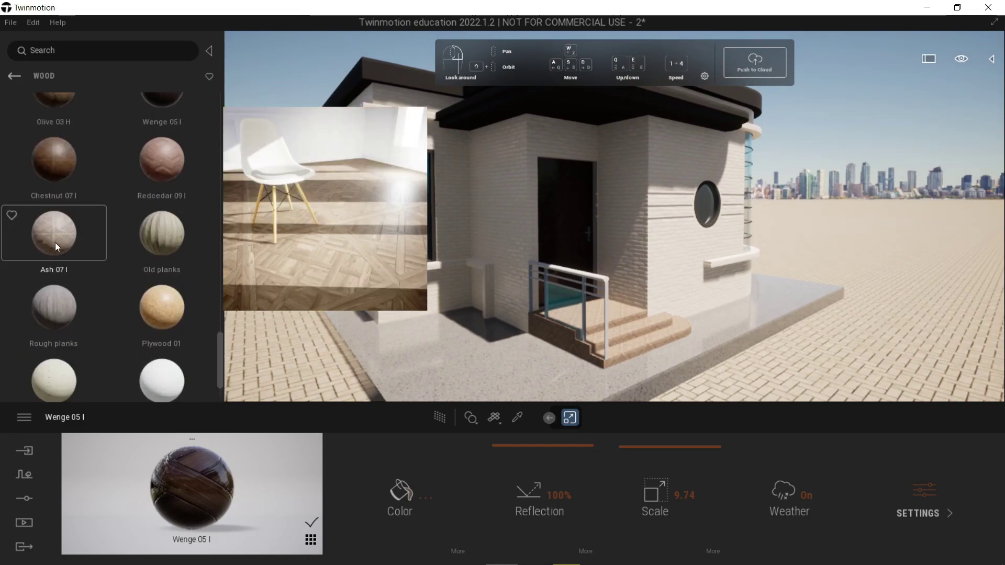
scroll(93, 256, "up", 2)
left_click_drag(167, 177, 569, 208)
scroll(584, 276, "up", 5)
middle_click_drag(585, 276, 579, 282, "shift")
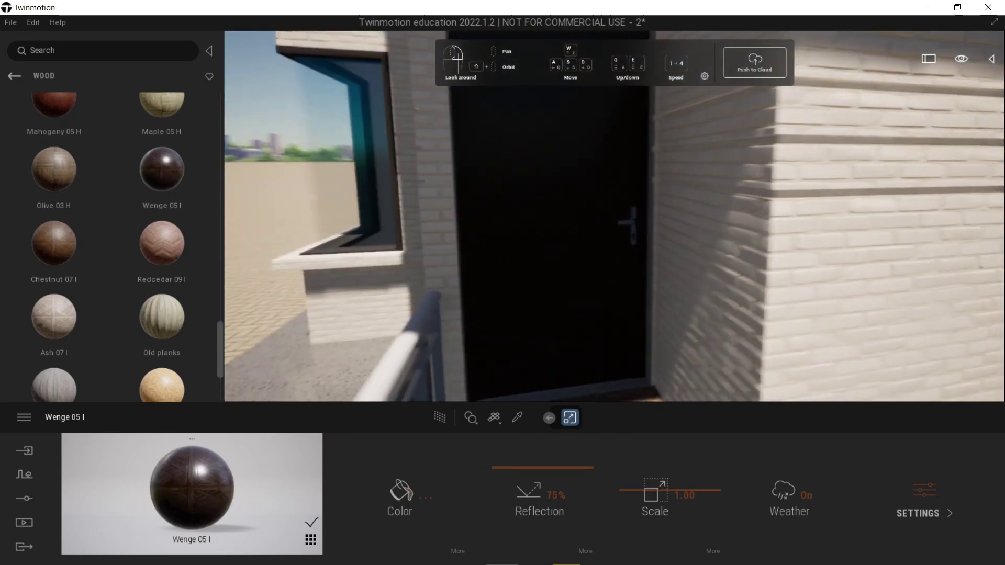
scroll(579, 283, "up", 3)
scroll(578, 283, "down", 5)
scroll(579, 279, "up", 5)
right_click_drag(579, 279, 579, 193)
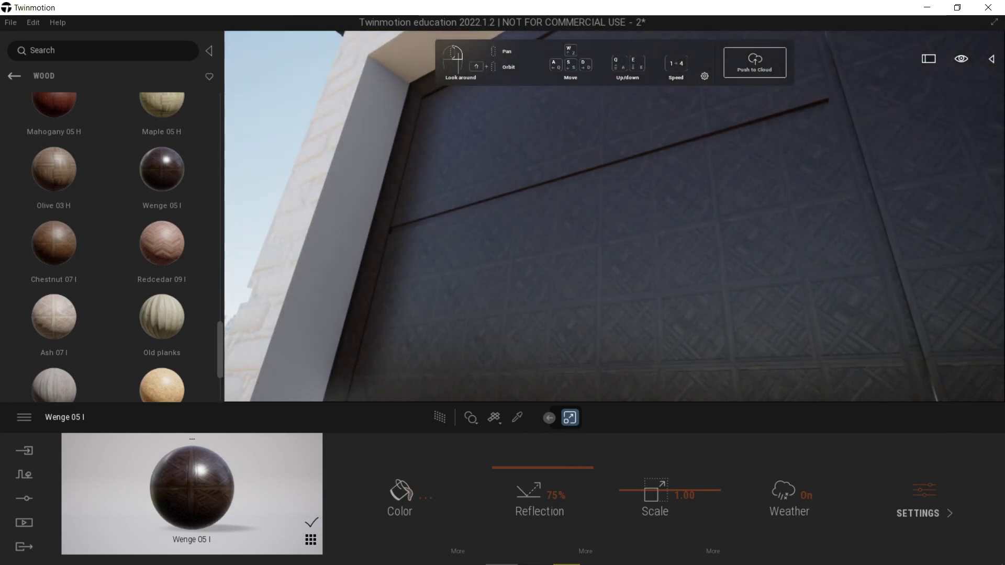
Step: Look over the house's entrance front and the interior room behind the entrance door
right_click_drag(578, 279, 714, 193)
scroll(615, 279, "down", 5)
scroll(714, 192, "down", 8)
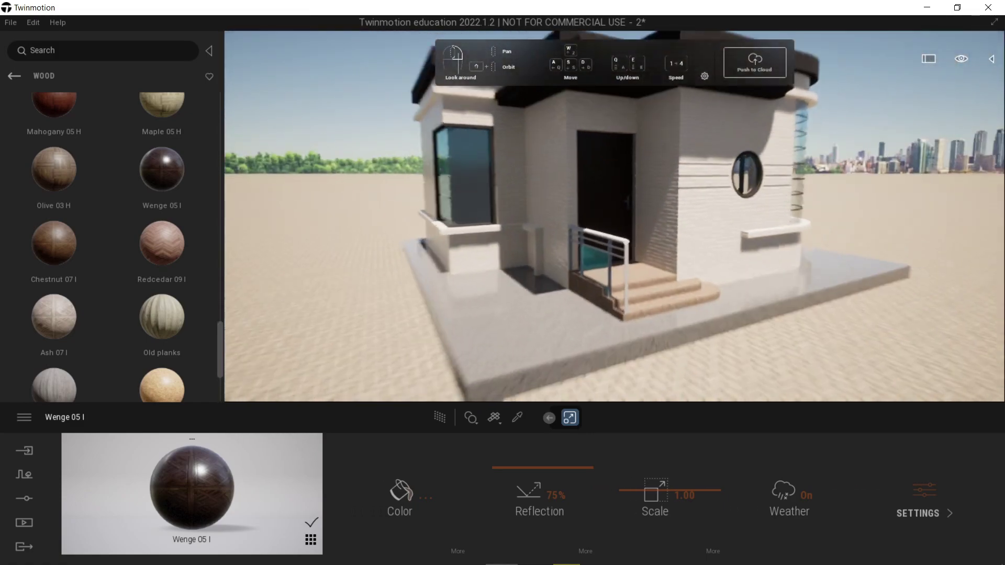
key("e")
key("q")
scroll(799, 213, "up", 5)
right_click_drag(798, 213, 670, 231)
middle_click_drag(799, 215, 733, 215, "shift")
scroll(733, 215, "up", 3)
middle_click_drag(816, 216, 707, 157, "shift")
key("w")
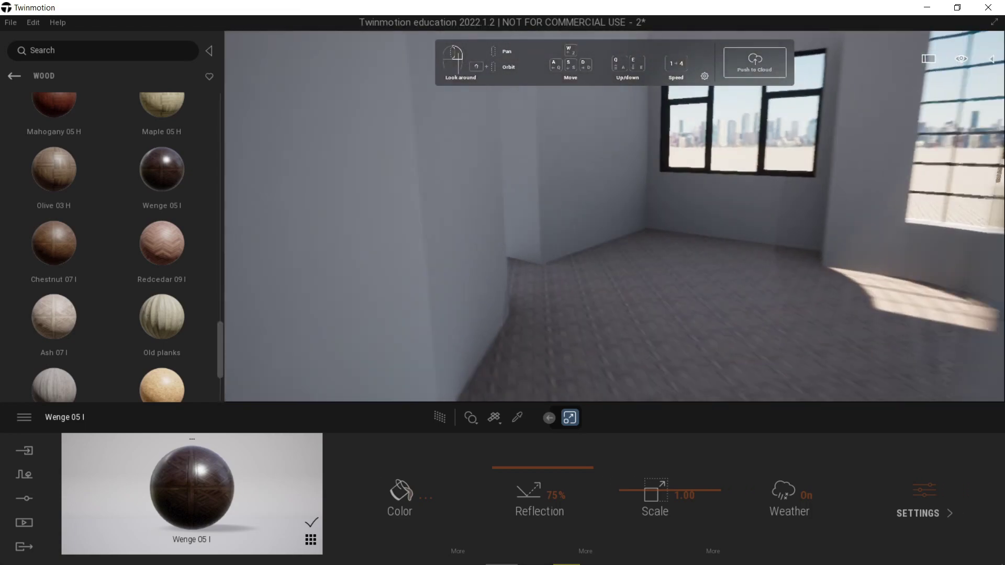
right_click_drag(623, 157, 617, 219)
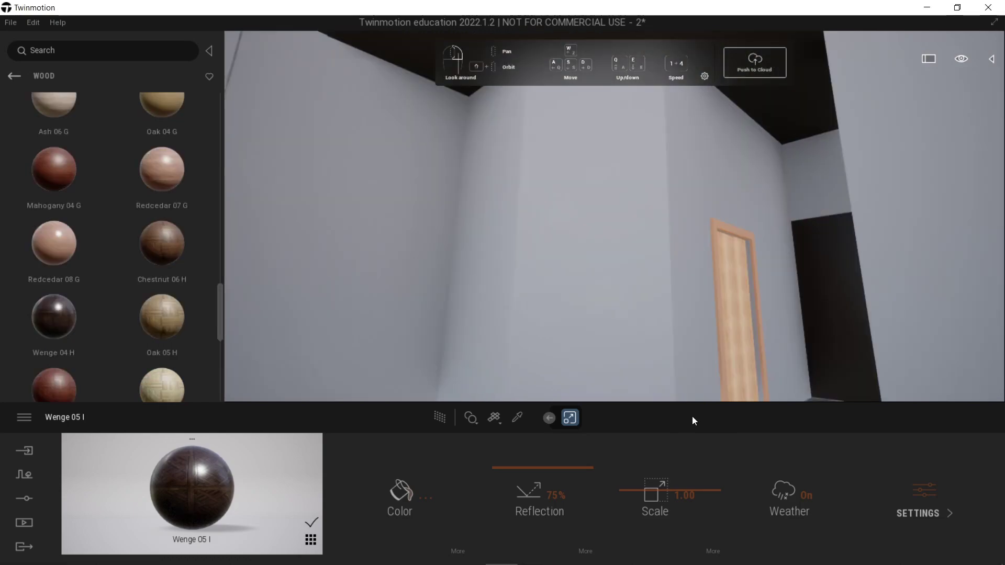
Step: Apply Mahogany 04 G from the Wood library to the interior walls
mouse_move(124, 311)
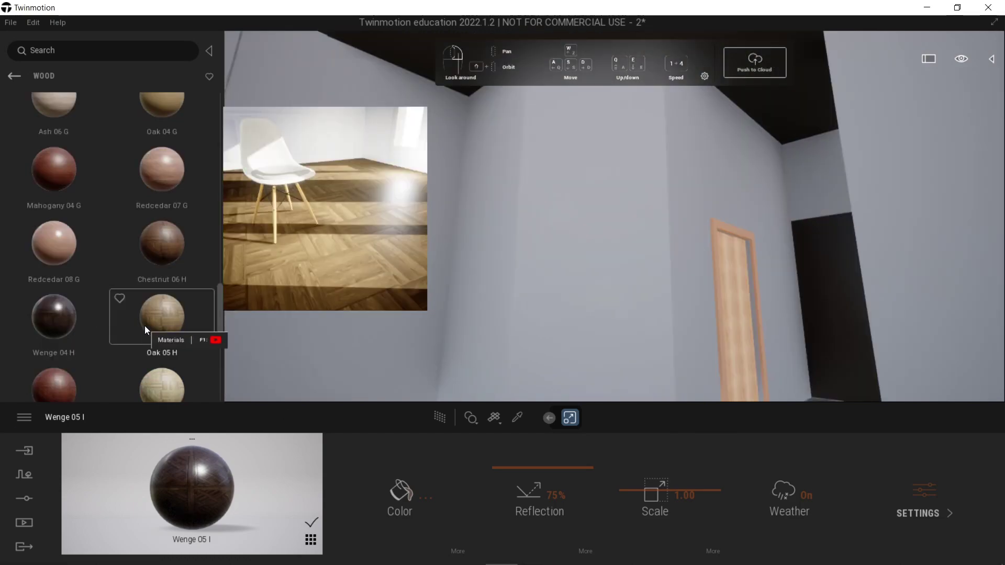
scroll(144, 325, "up", 2)
scroll(145, 326, "up", 5)
scroll(144, 326, "down", 4)
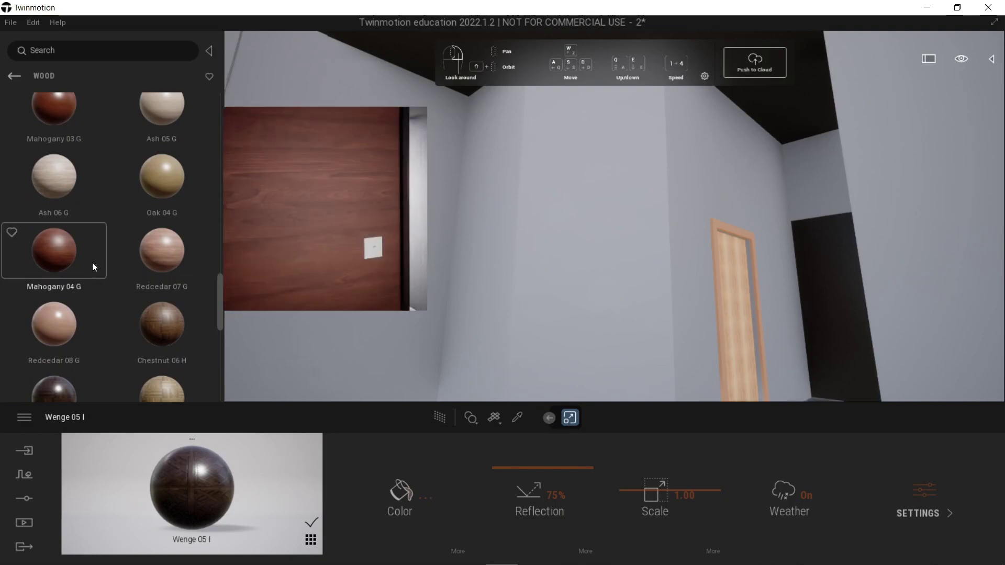
left_click_drag(46, 268, 700, 296)
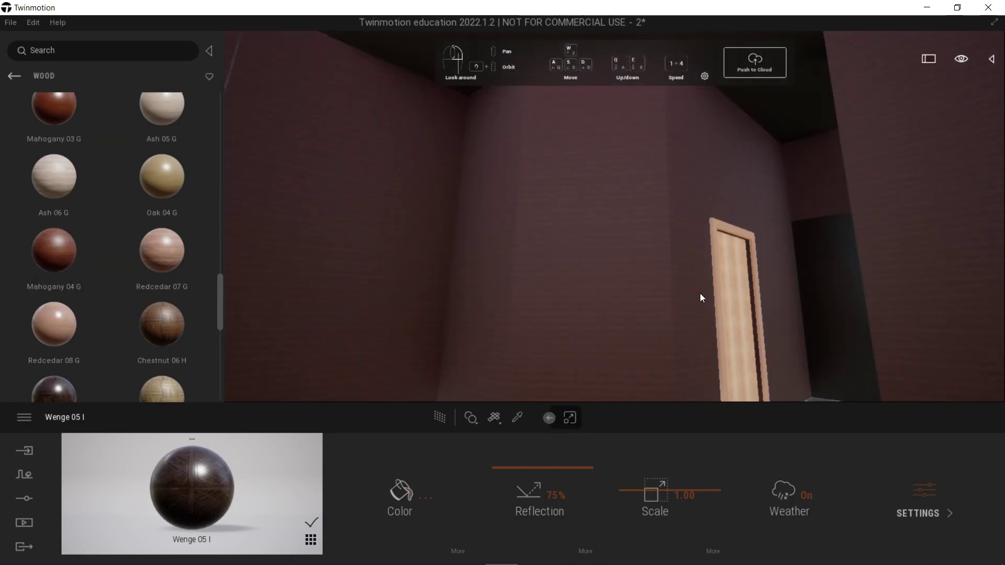
Step: Examine the mahogany interior walls around the room, including the window side and the corners
key("Right")
right_click_drag(647, 294, 782, 324)
key("Left")
key("w")
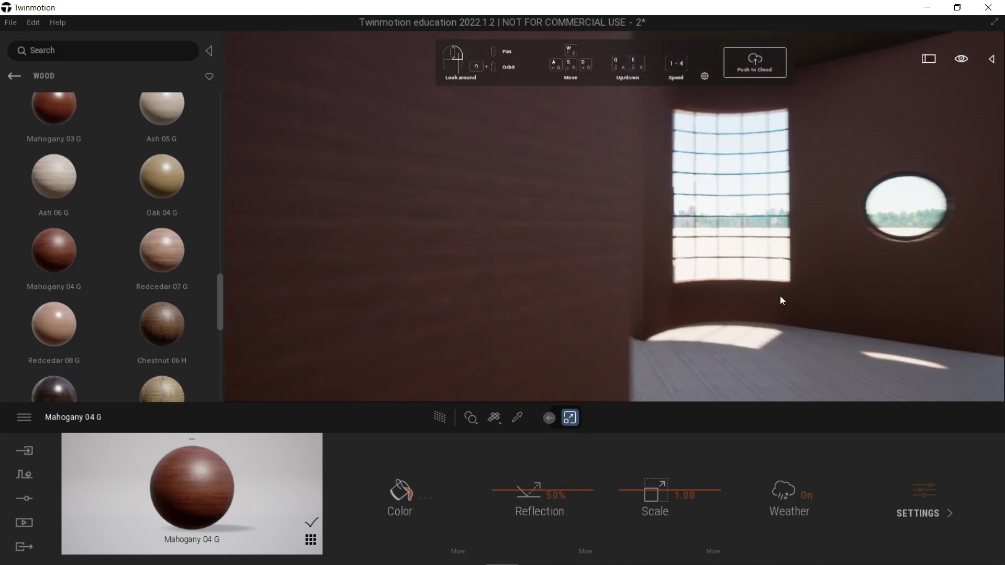
key("Right")
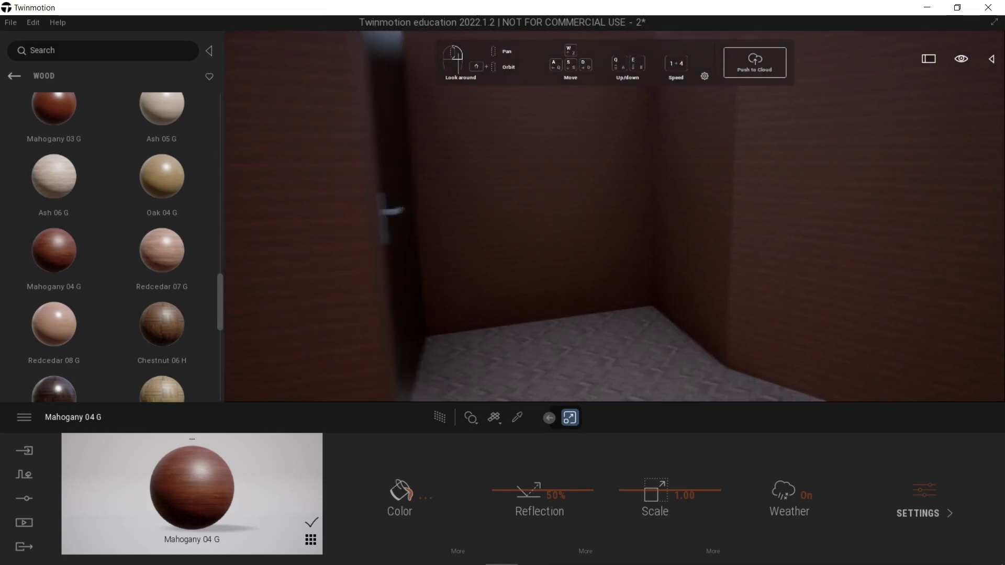
right_click_drag(707, 316, 810, 278)
key("w")
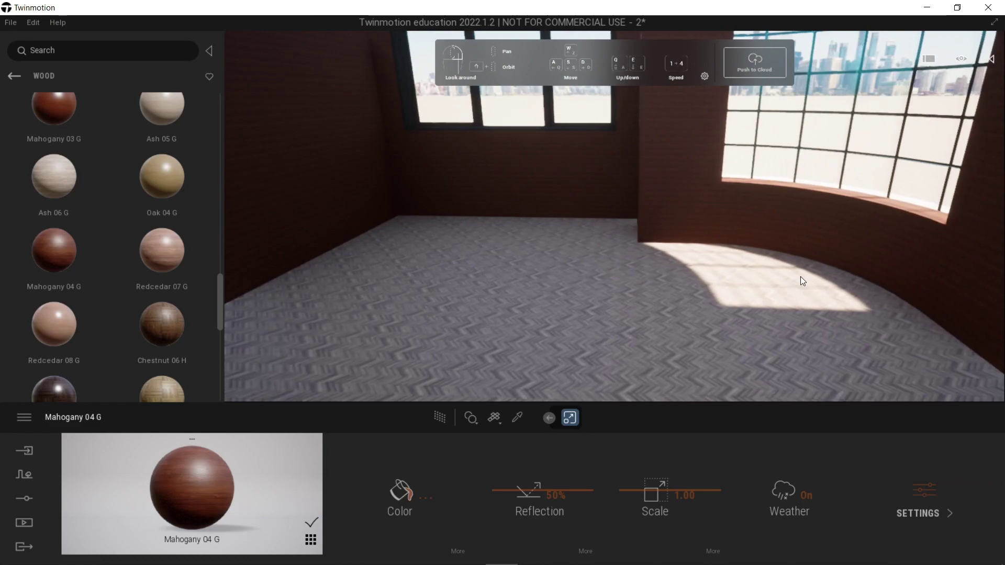
Step: Open the electronic appliances of the living room category in the Home objects library
mouse_move(56, 92)
left_click(17, 75)
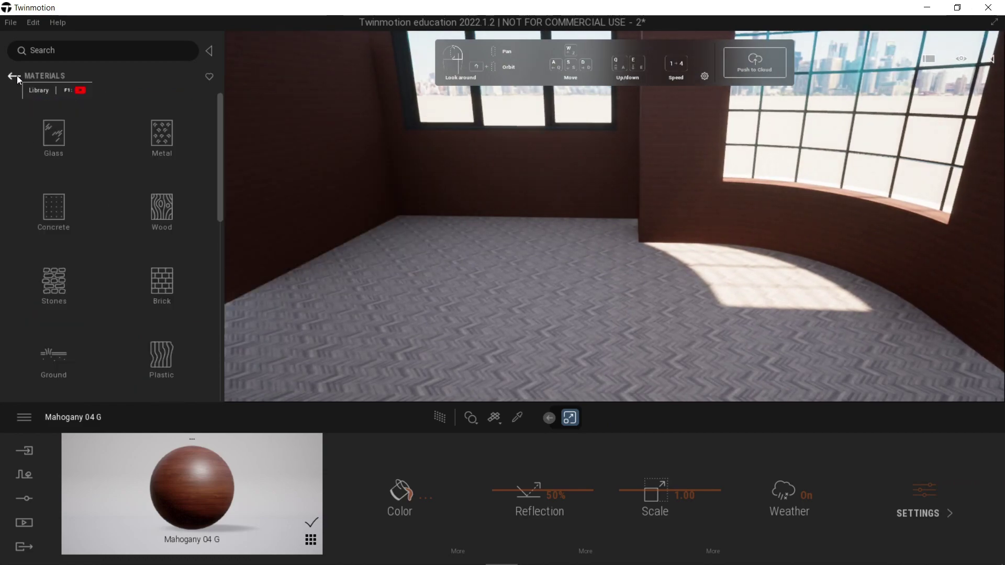
left_click(17, 76)
left_click(61, 214)
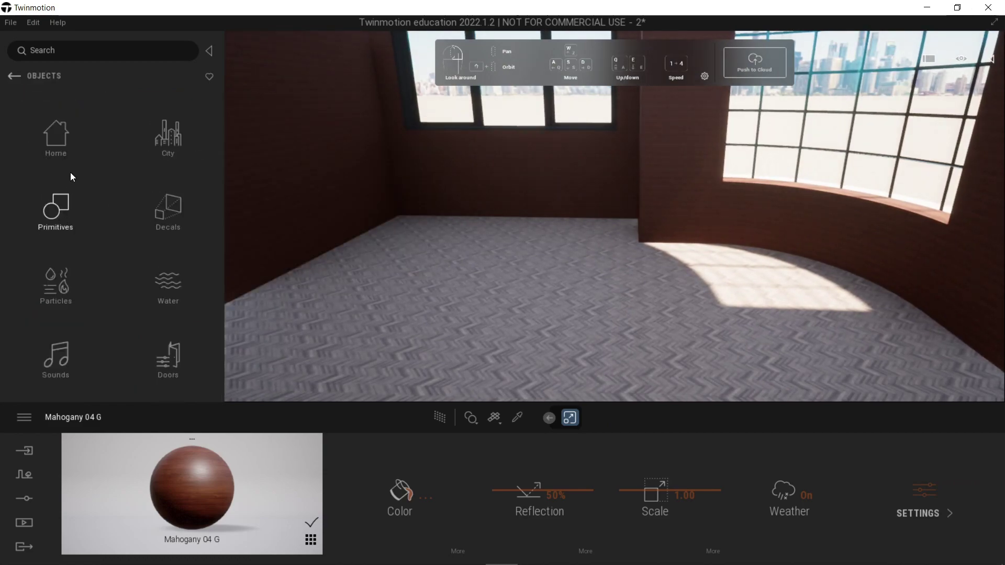
left_click(62, 139)
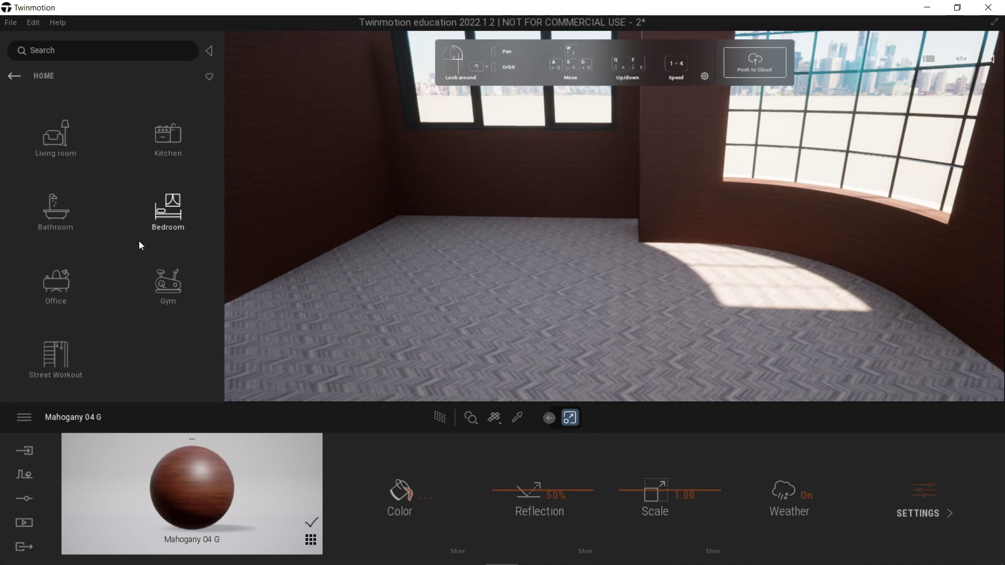
left_click(50, 146)
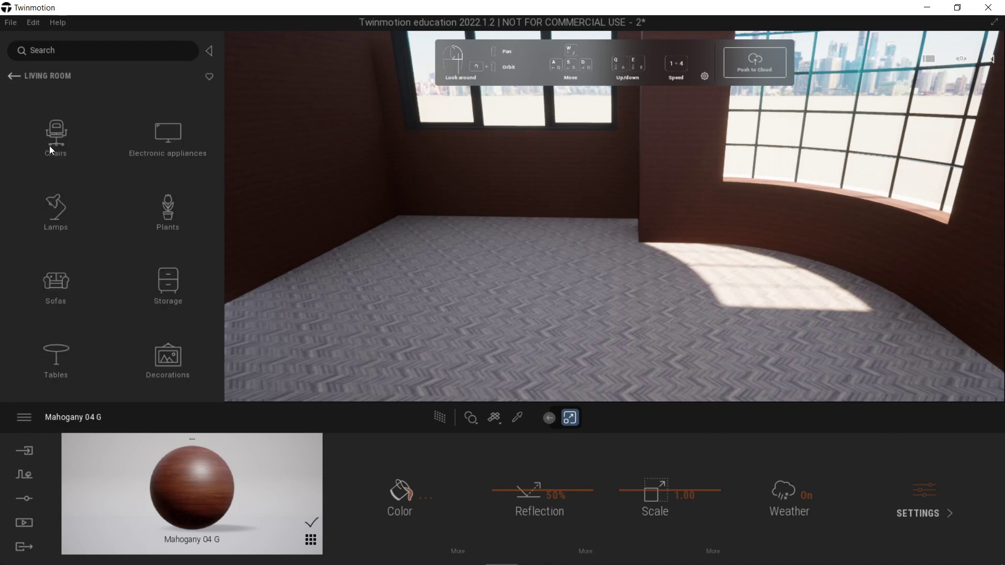
left_click(167, 148)
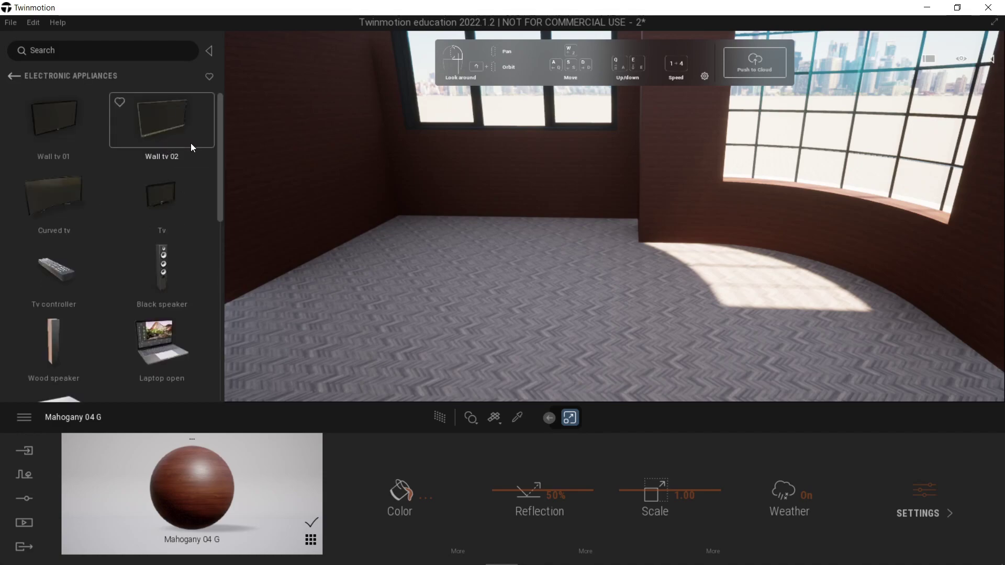
Step: Try the Curved tv on the wall beside the wooden interior door, and delete it
right_click_drag(576, 170, 368, 161)
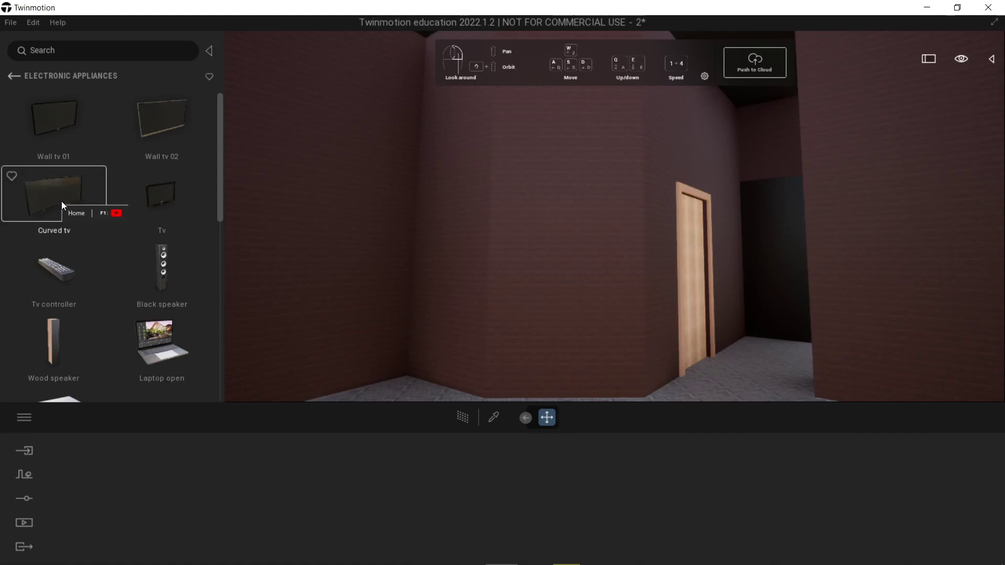
left_click_drag(62, 201, 573, 264)
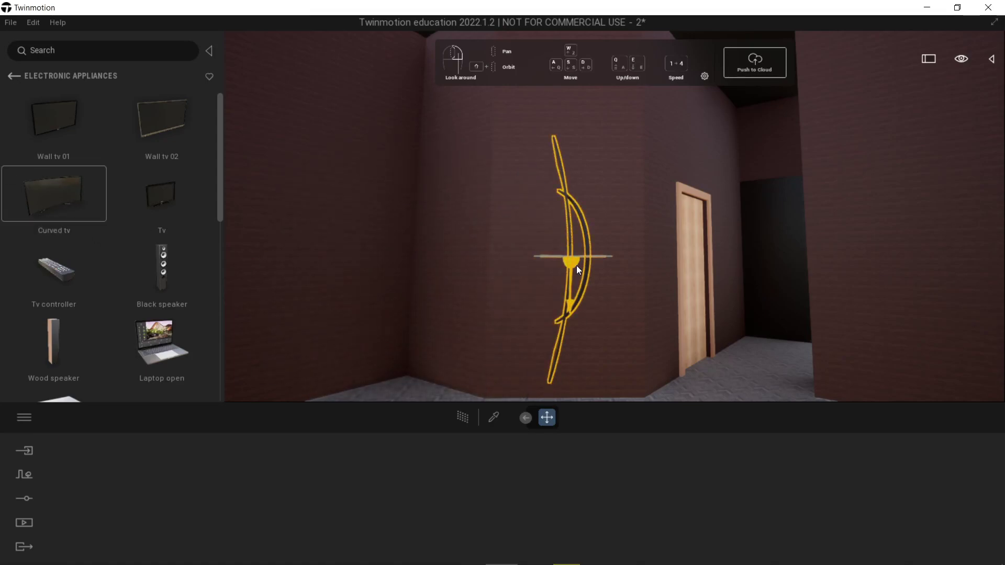
key("Delete")
Step: Place Wall tv 02 on the wall beside the wooden interior door and enlarge it slightly and uniformly
left_click_drag(180, 131, 566, 225)
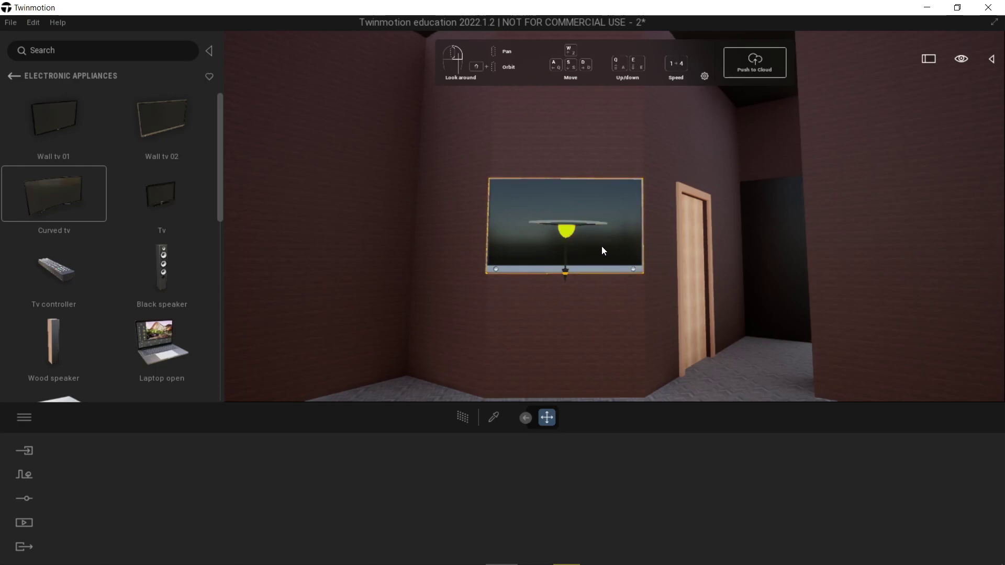
left_click(625, 177)
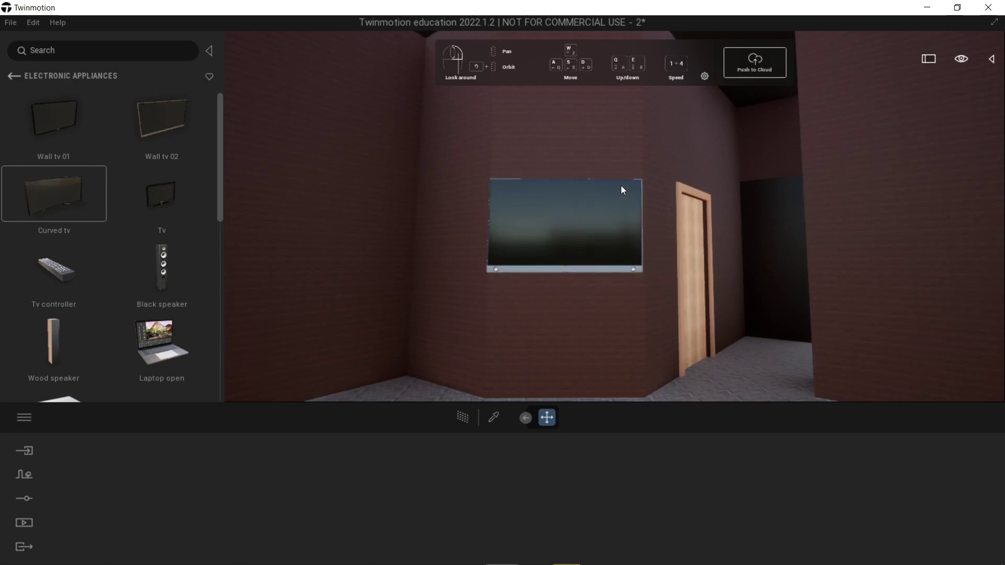
left_click(620, 185)
key("space")
key("space")
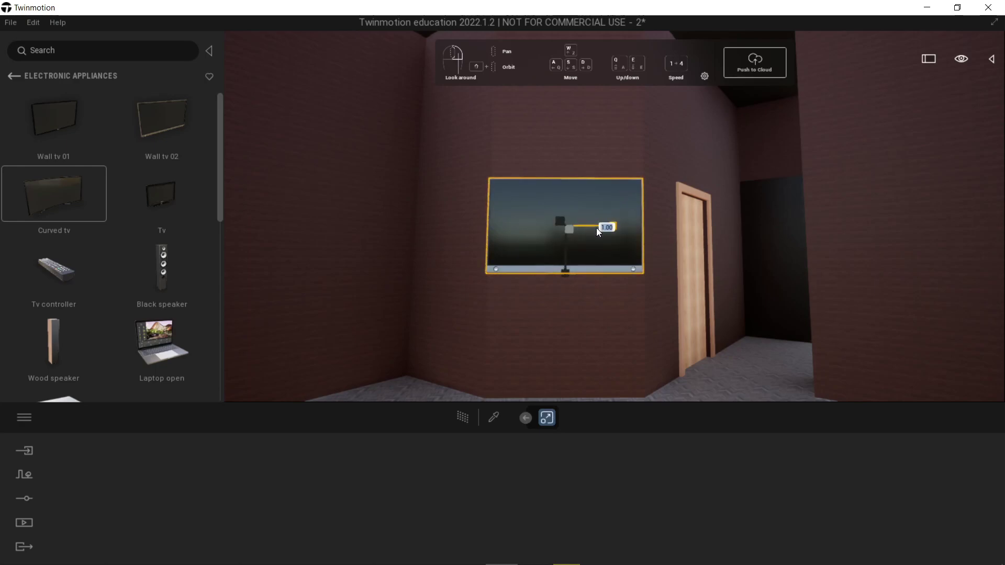
left_click_drag(595, 227, 569, 264)
key("Escape")
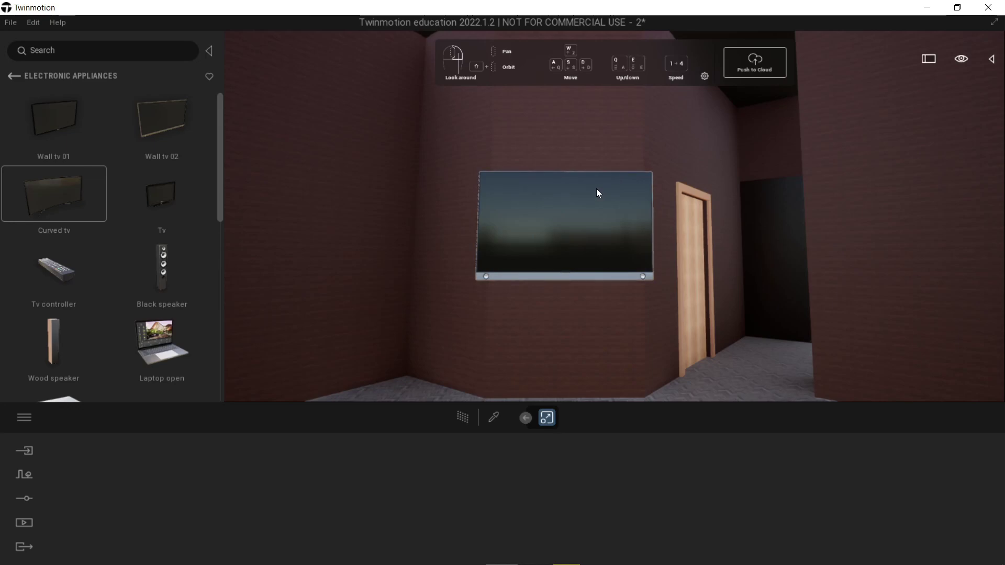
Step: Open the living room Tables category and browse it for a table to go below the wall TV
right_click_drag(475, 249, 504, 288)
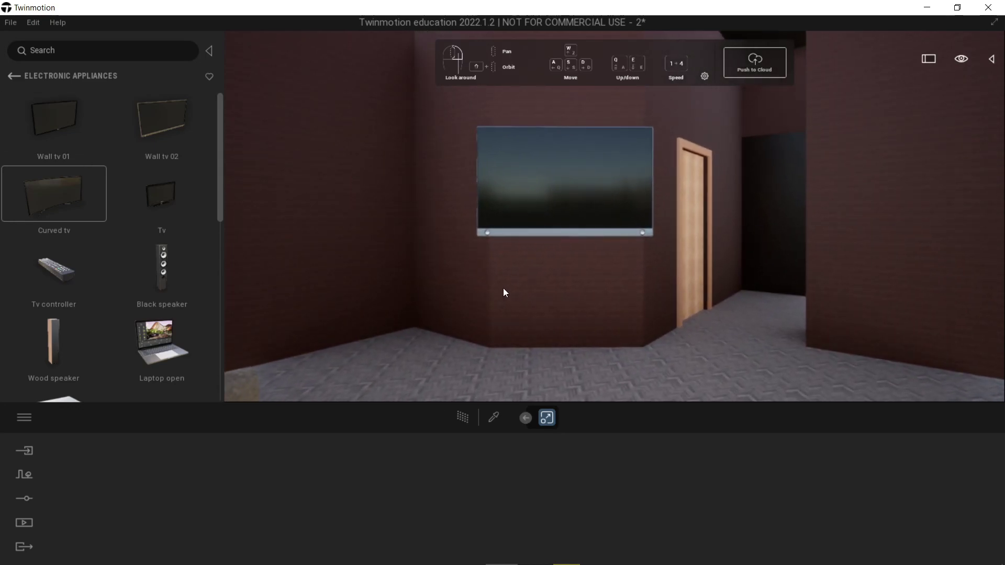
left_click(15, 77)
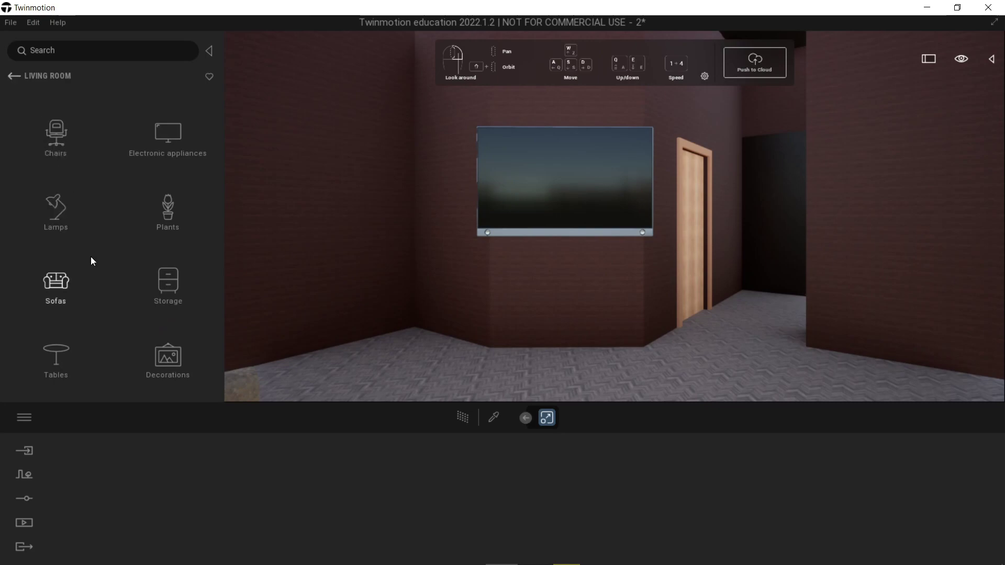
left_click(56, 356)
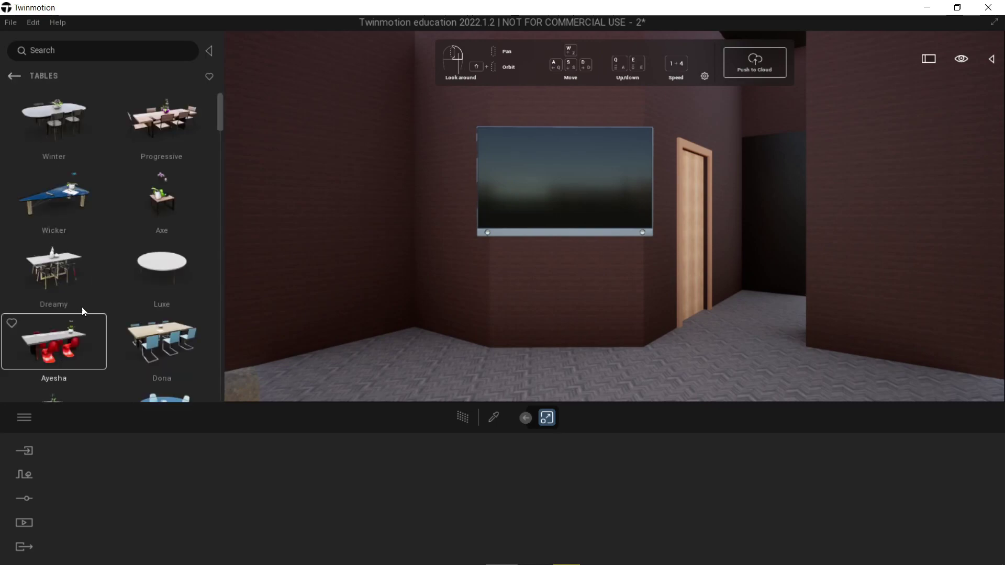
scroll(82, 306, "down", 5)
scroll(97, 290, "down", 8)
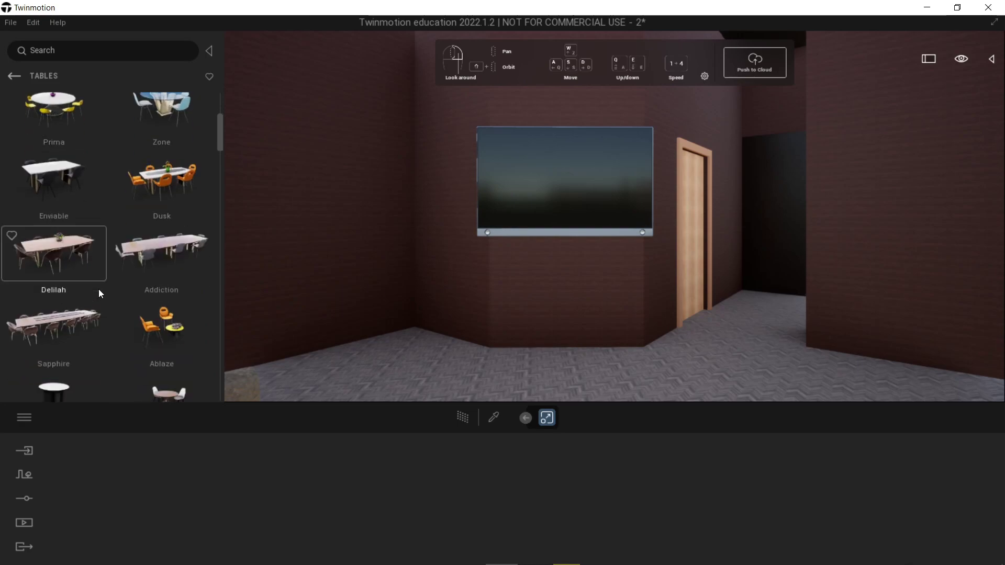
scroll(104, 287, "down", 8)
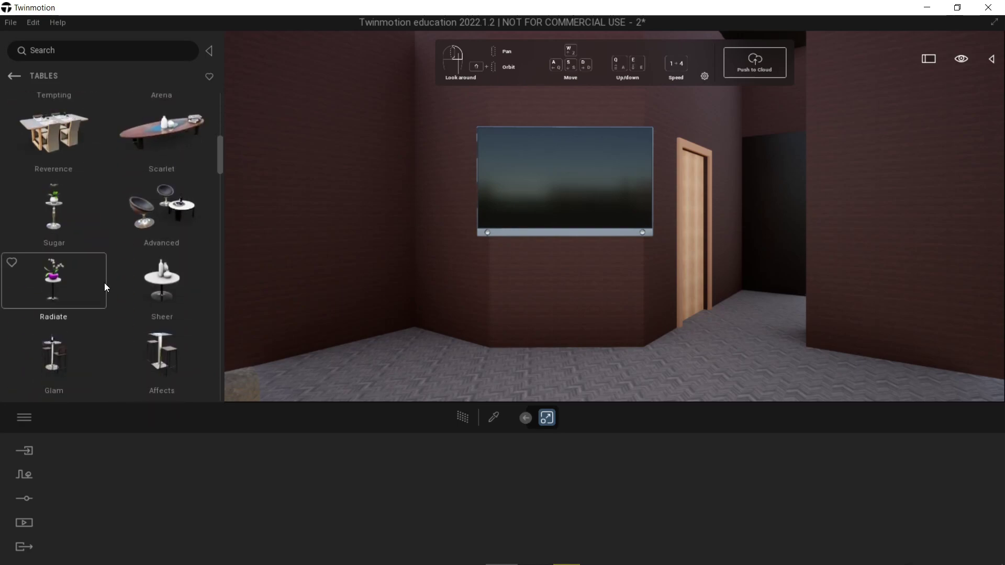
scroll(104, 283, "down", 5)
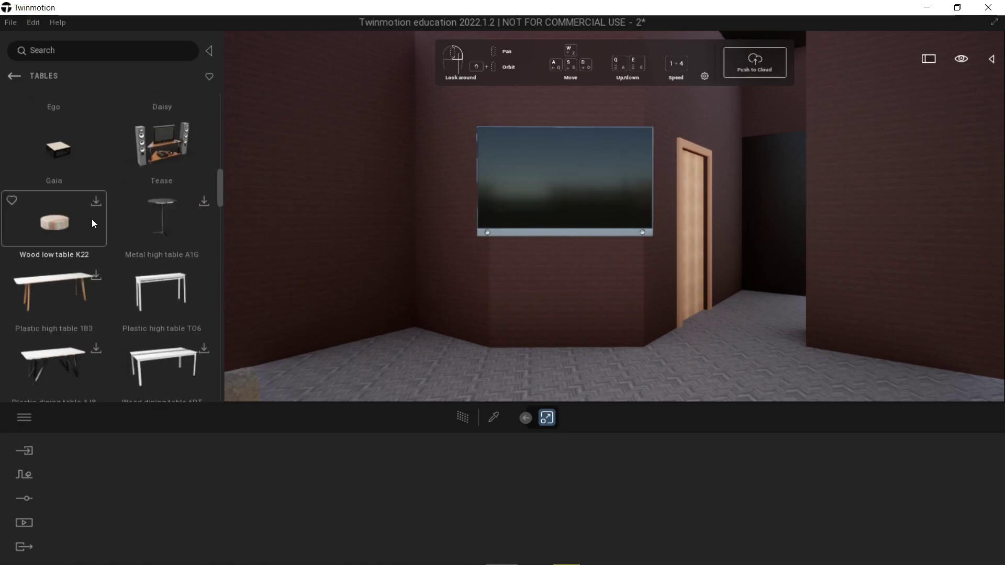
scroll(101, 237, "down", 4)
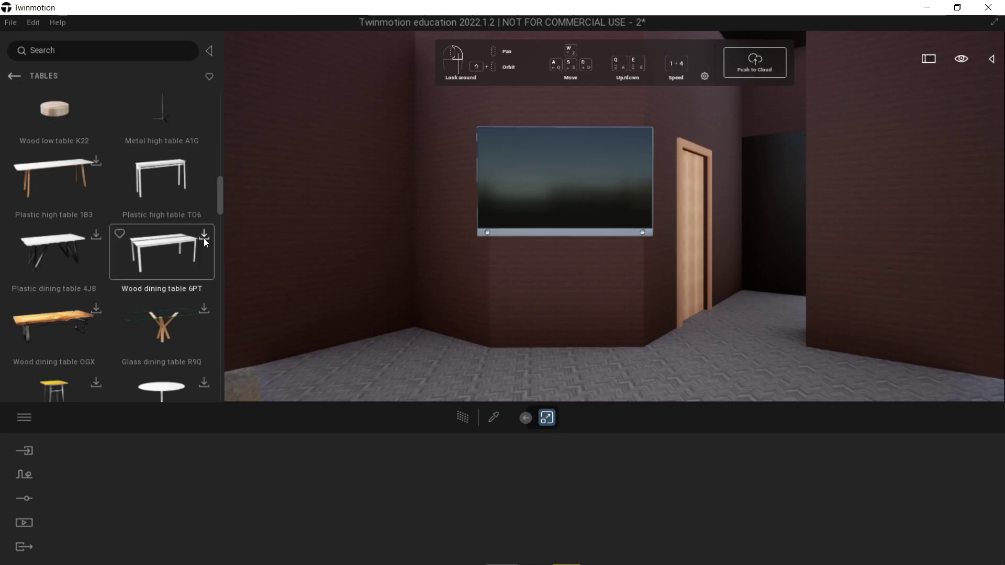
Step: Download Wood dining table 6PT, try it on the floor in front of the wall TV, and delete it
left_click(208, 234)
left_click_drag(159, 246, 564, 376)
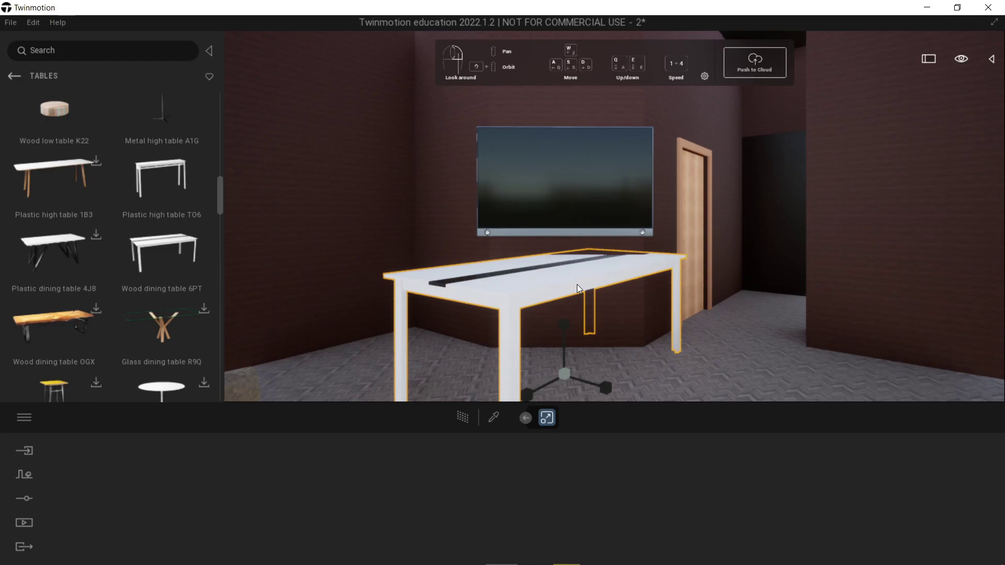
key("Delete")
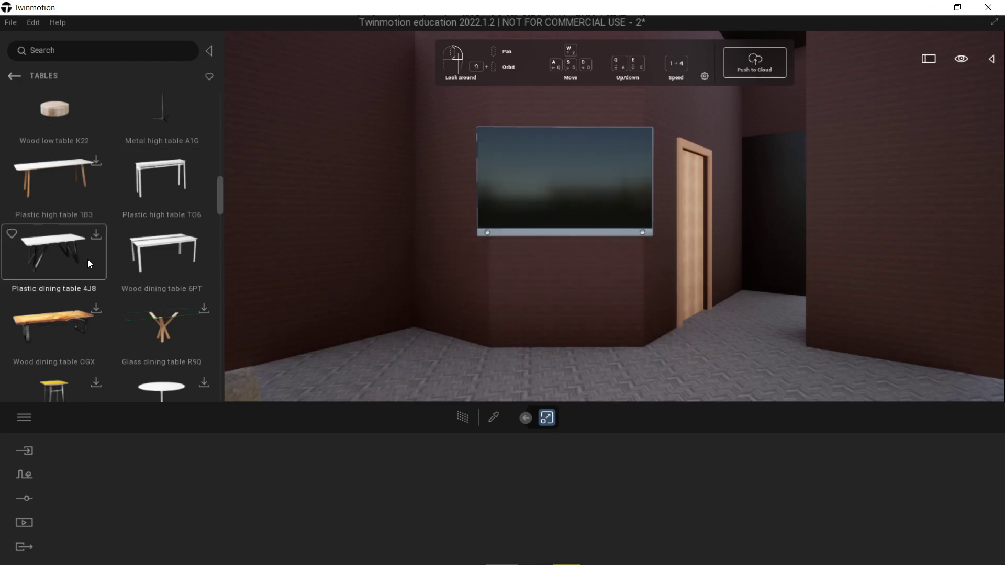
Step: Place Wood low table HD6 from the Tables library on the floor in front of the wall TV
scroll(89, 262, "down", 5)
scroll(95, 266, "down", 4)
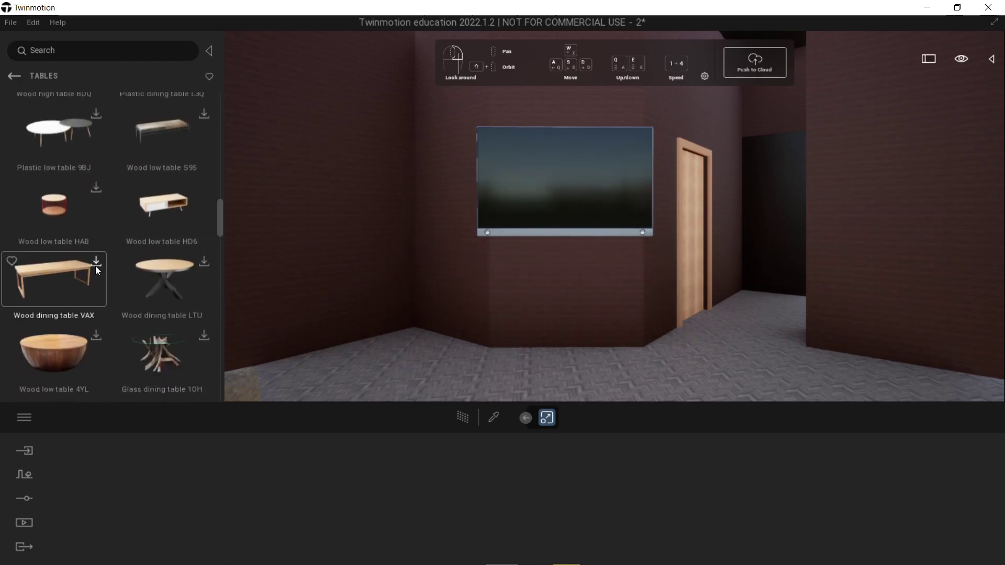
scroll(95, 266, "up", 2)
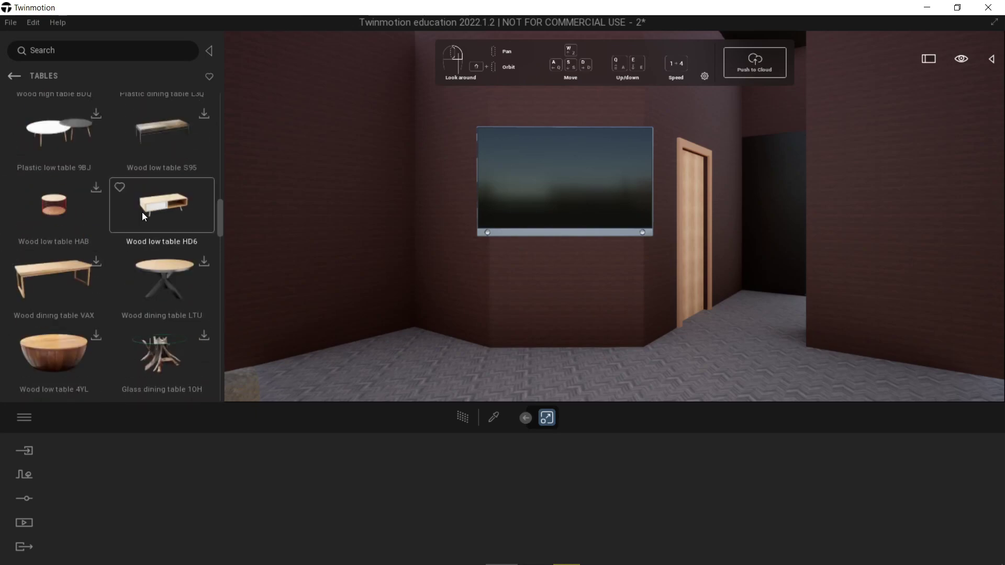
left_click_drag(146, 206, 560, 382)
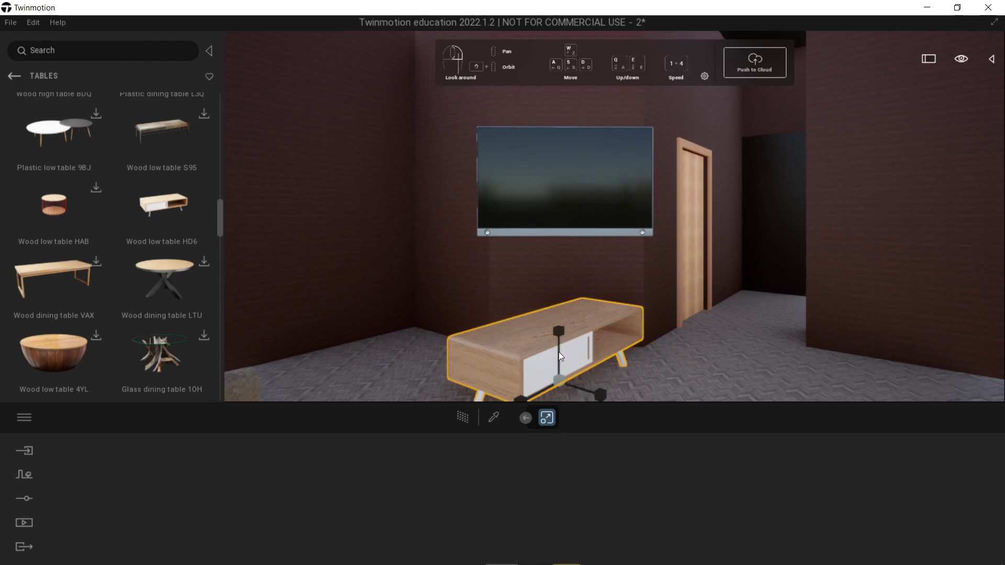
Step: Scale down the depth and length of the wood low table
left_click_drag(579, 391, 535, 373)
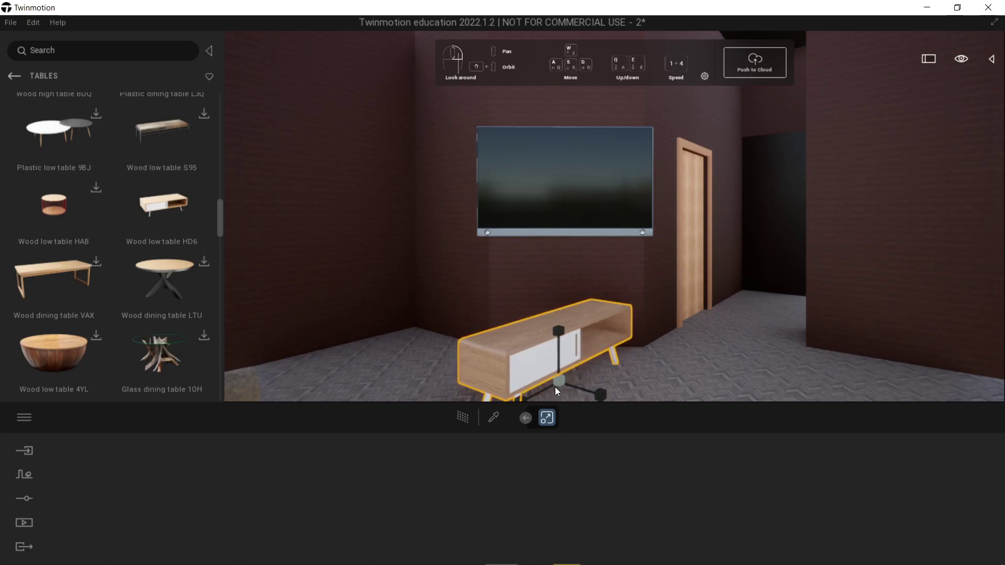
left_click(546, 394)
left_click(549, 361)
left_click_drag(540, 393, 559, 324)
Step: Move the low table against the wall directly beneath the TV and turn it parallel to that wall
key("t")
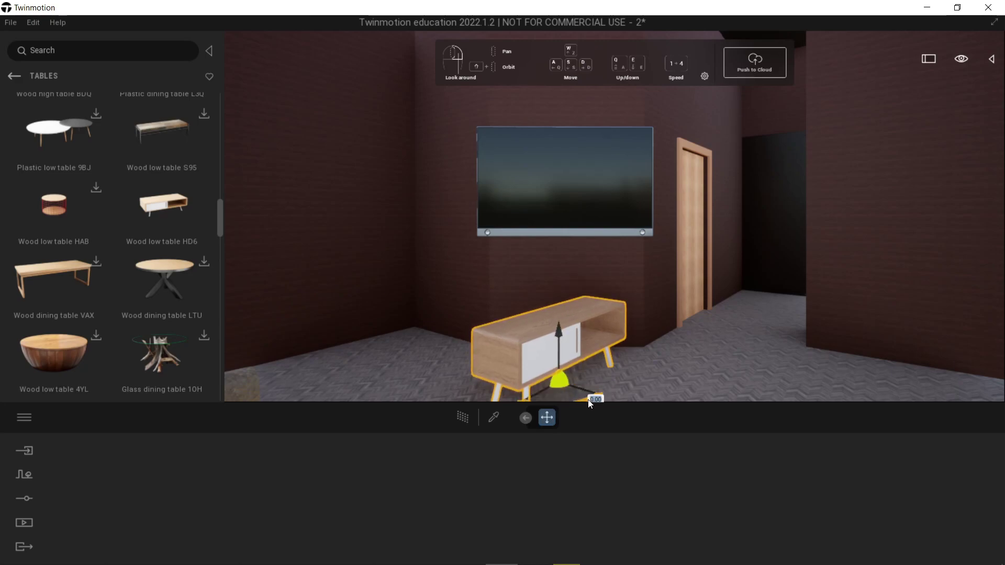
left_click_drag(575, 399, 566, 359)
left_click(687, 303)
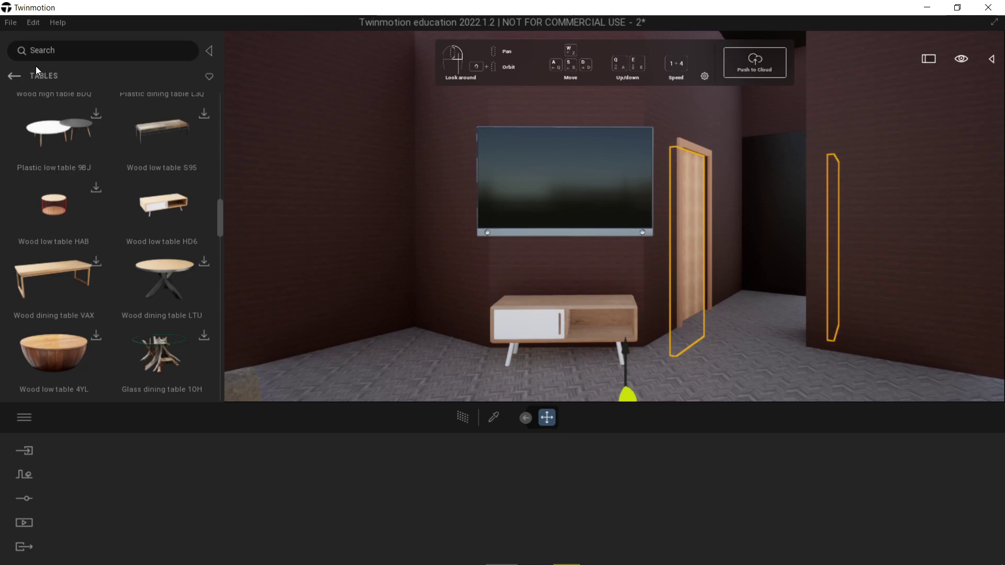
Step: Open the Plants category of the Living room section in the Home library
left_click(13, 77)
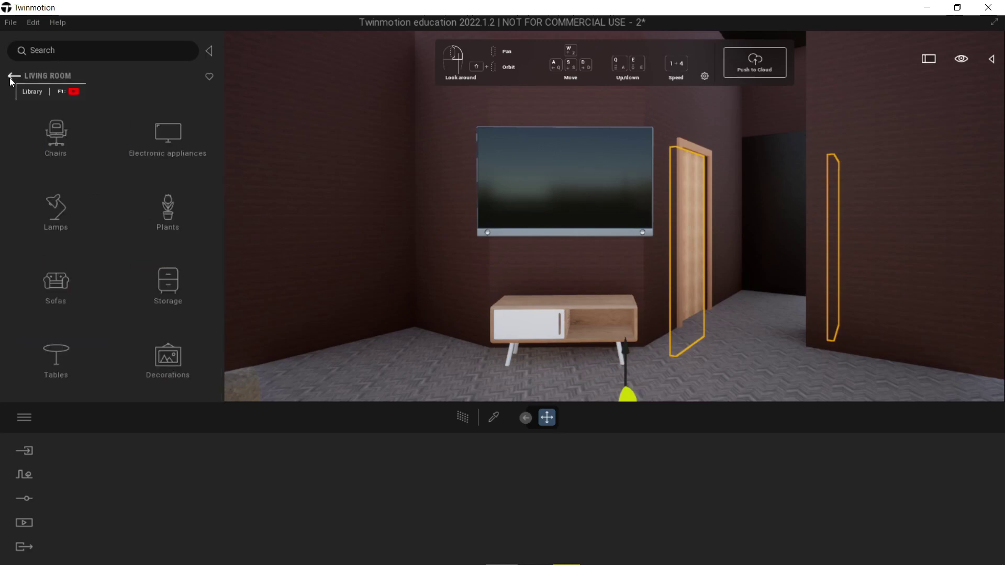
left_click(14, 77)
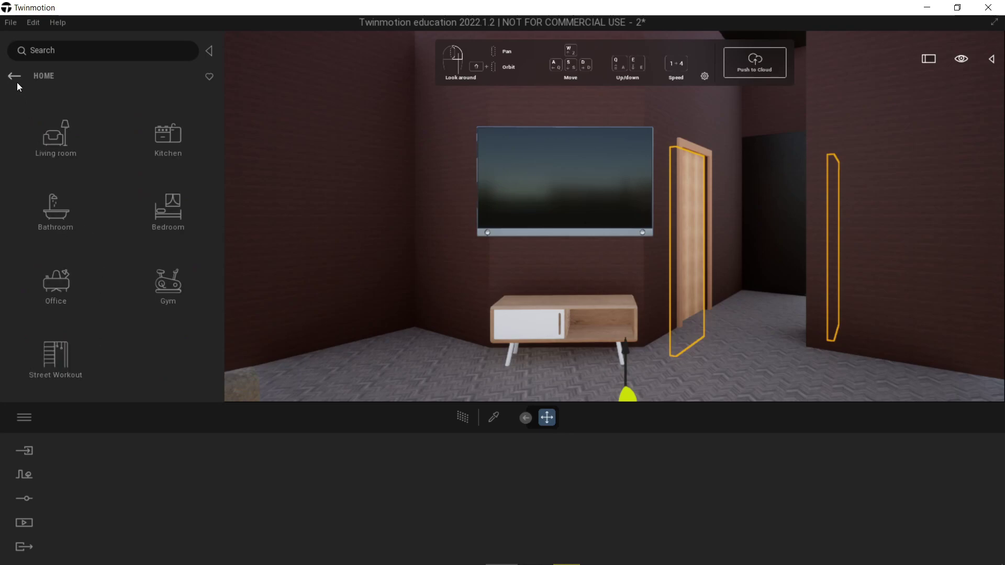
left_click(16, 81)
left_click(43, 130)
left_click(48, 132)
left_click(164, 214)
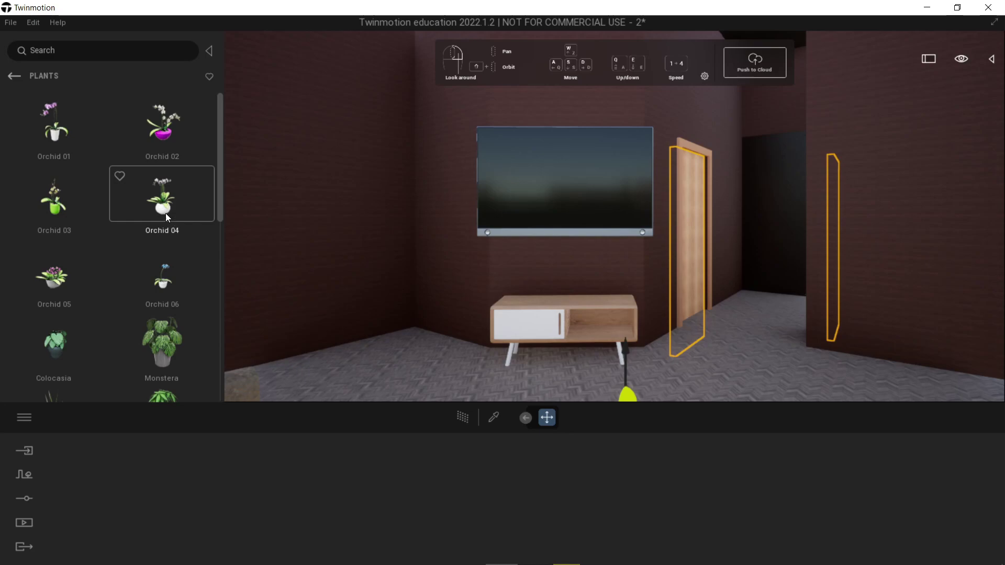
Step: Try an orchid and a second potted plant on the floor in the corner beside the wall TV, deleting each
scroll(165, 212, "down", 1)
left_click_drag(391, 316, 410, 339)
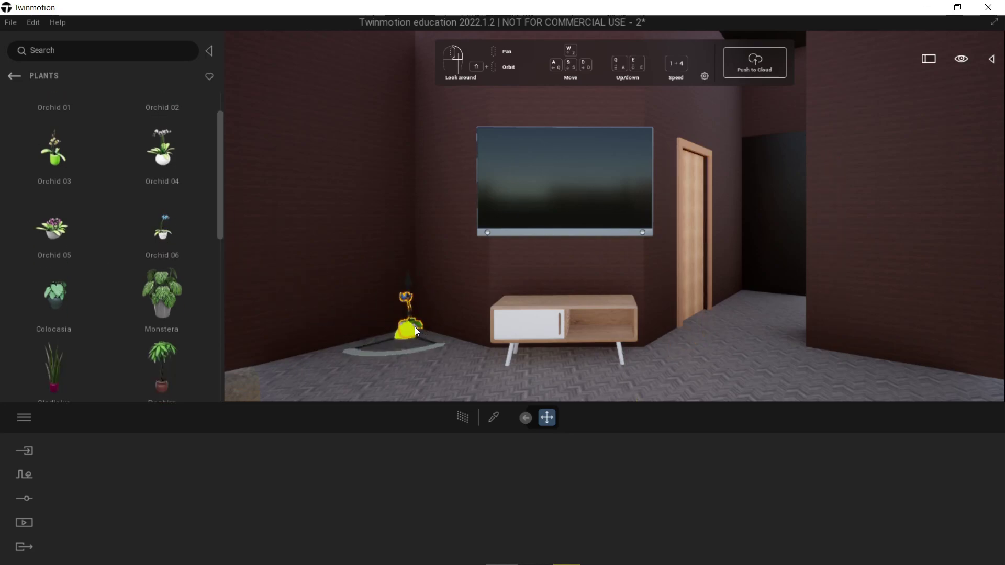
key("Delete")
scroll(105, 275, "down", 2)
left_click_drag(217, 322, 414, 344)
key("Delete")
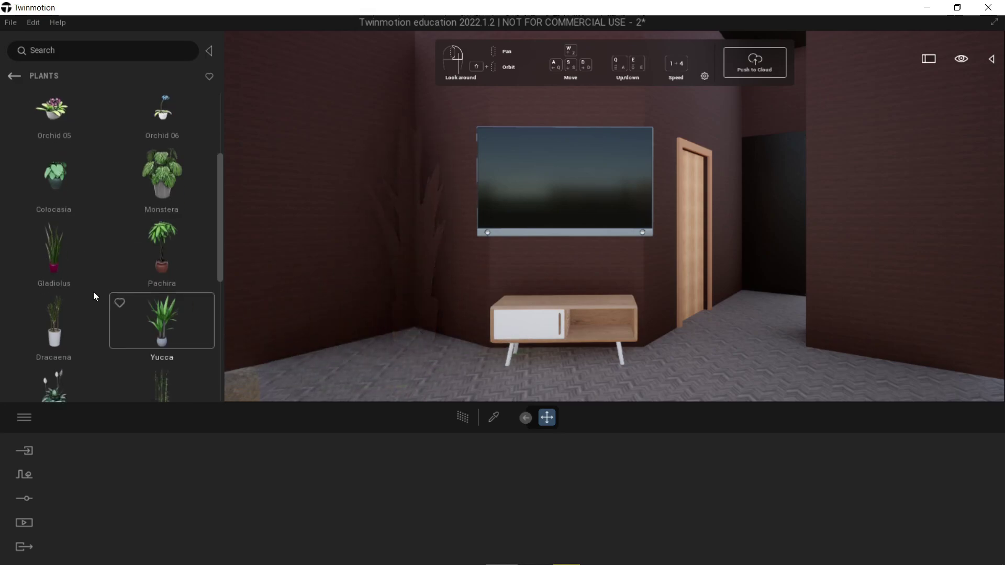
Step: Try the Yucca and one more plant in the corner beside the wall TV, deleting both
scroll(165, 275, "down", 1)
left_click_drag(164, 275, 417, 352)
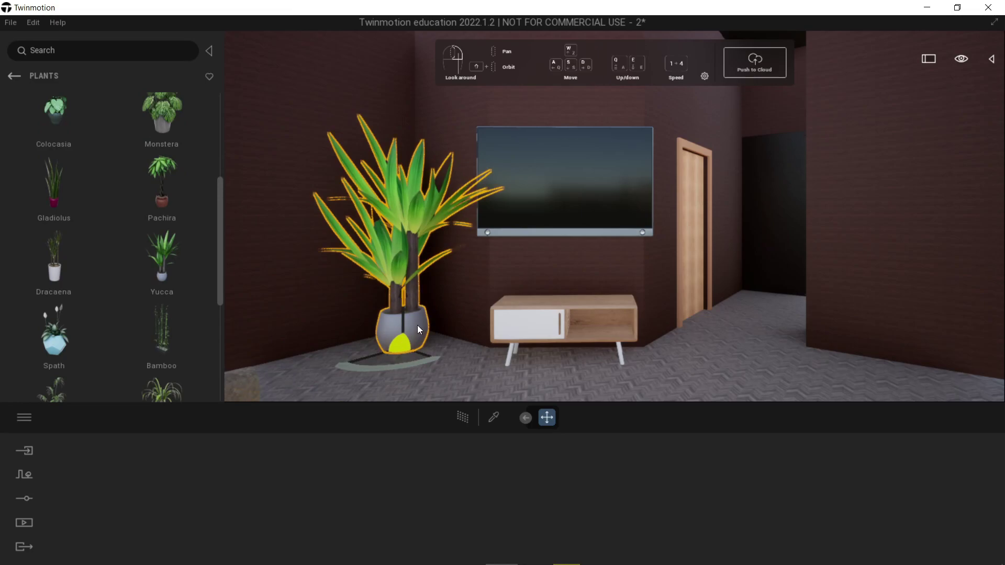
key("Delete")
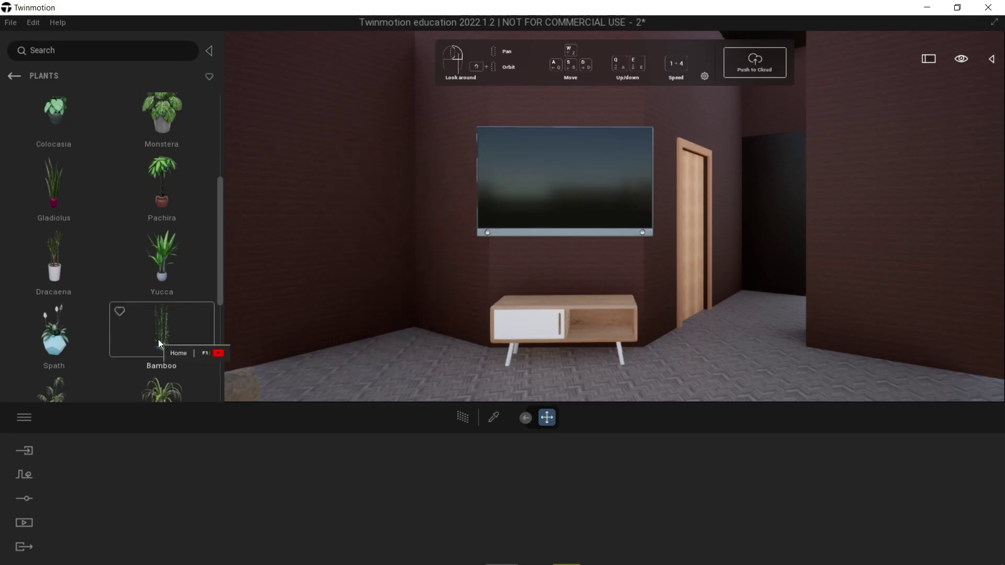
scroll(199, 343, "down", 1)
left_click_drag(198, 343, 416, 328)
key("Delete")
Step: Place the Papyrus plant on the floor in the corner beside the wall TV
scroll(126, 302, "down", 4)
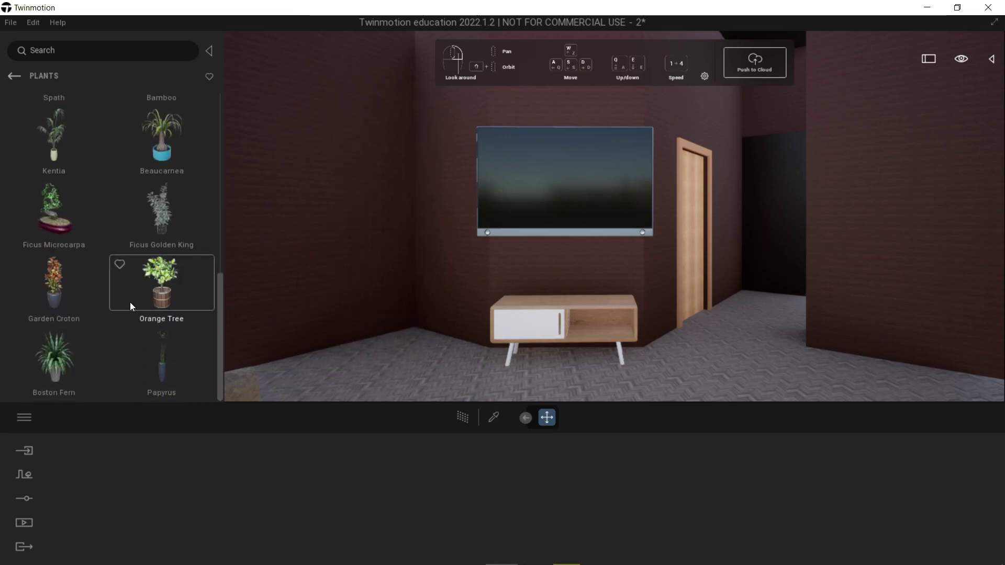
left_click_drag(168, 359, 408, 333)
key("Escape")
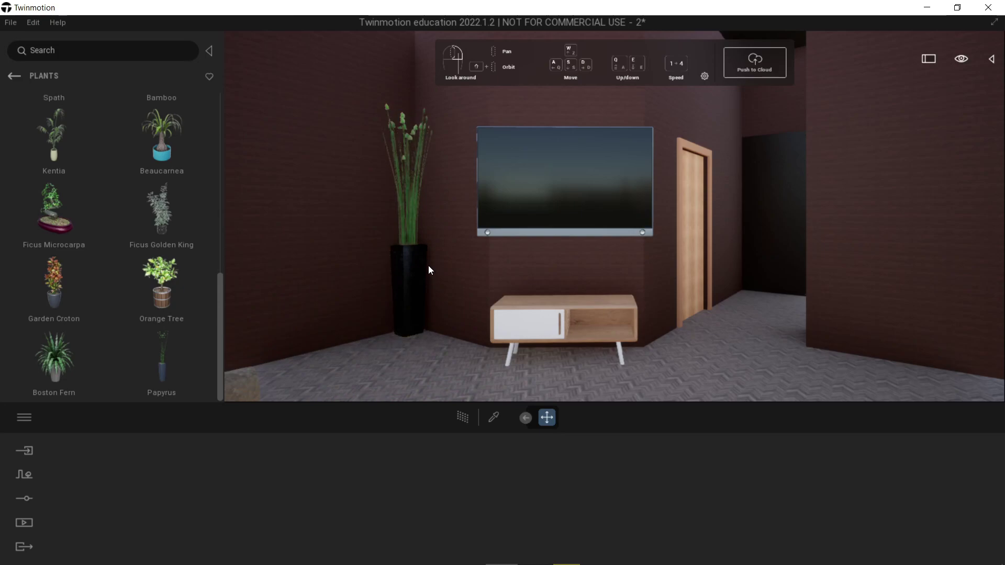
Step: Examine the TV wall and the kitchen area with its sink cabinet, cooker and fridge
key("w")
mouse_move(428, 266)
right_mouse_down()
mouse_move(453, 259)
mouse_move(419, 253)
mouse_move(435, 253)
mouse_move(442, 277)
right_mouse_up()
key("s")
key("d")
key("w")
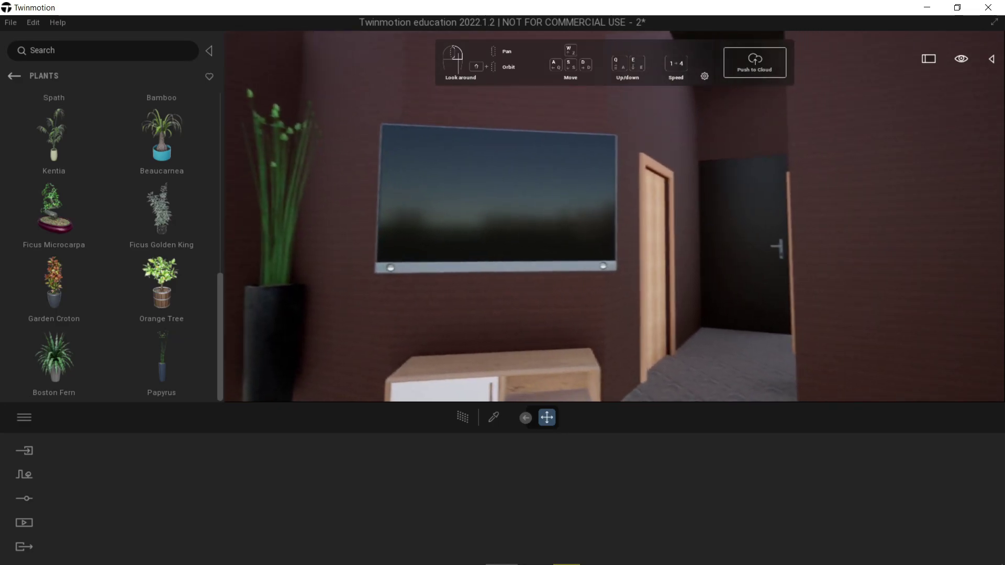
left_click_drag(444, 266, 422, 273)
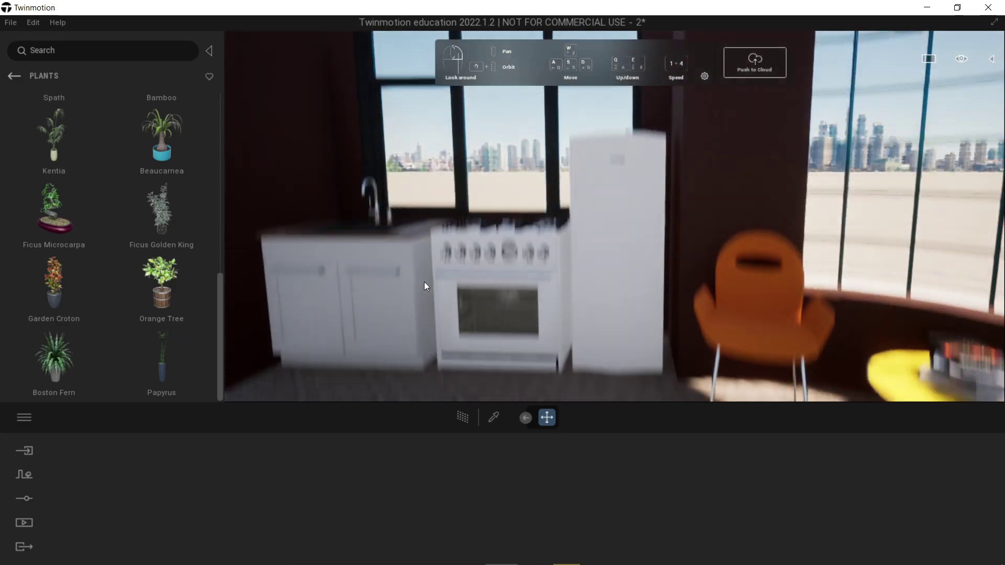
key("q")
right_click_drag(424, 282, 441, 303)
key("s")
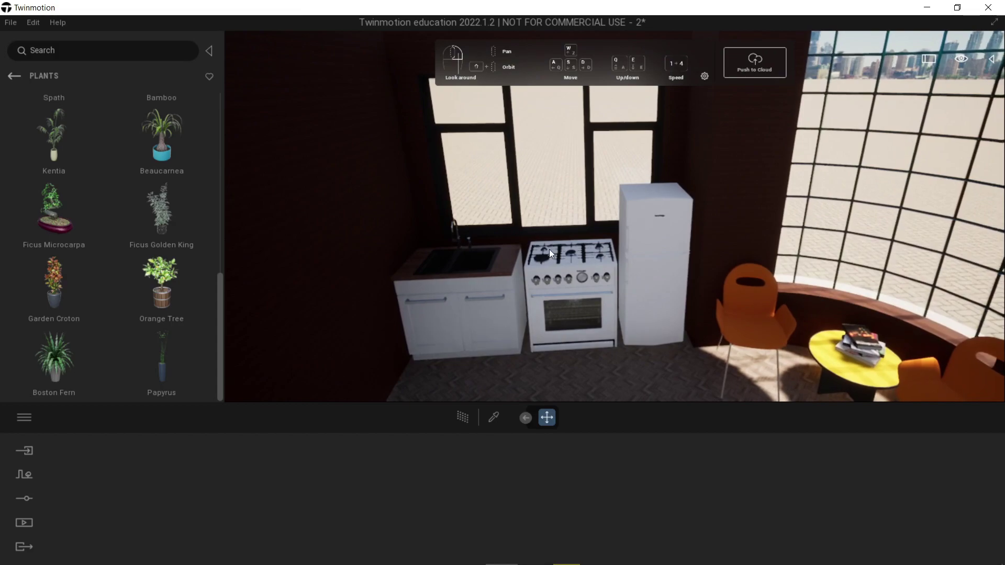
key("w")
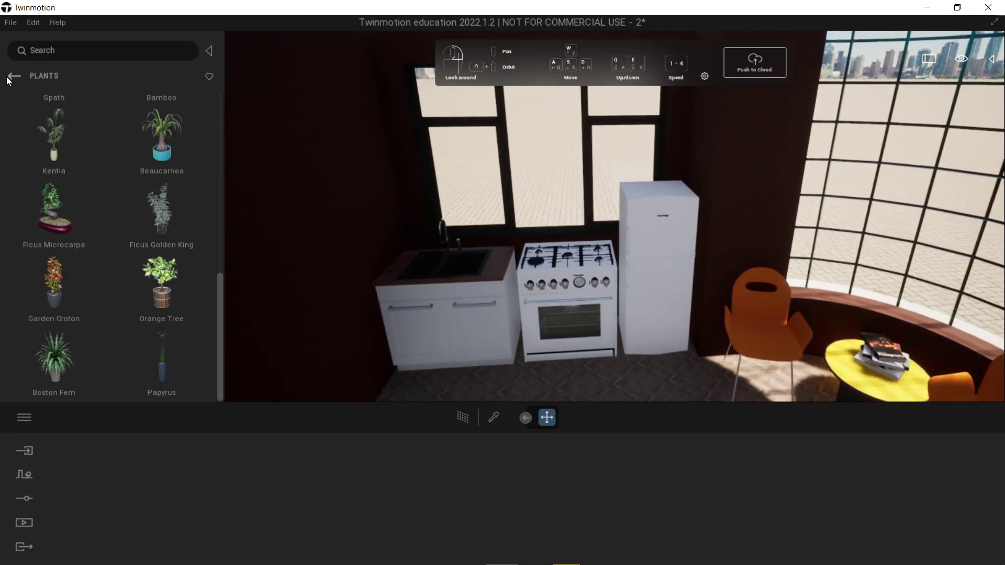
Step: Show the Appliance category of the Kitchen library with the fridges and cooker
left_click(12, 76)
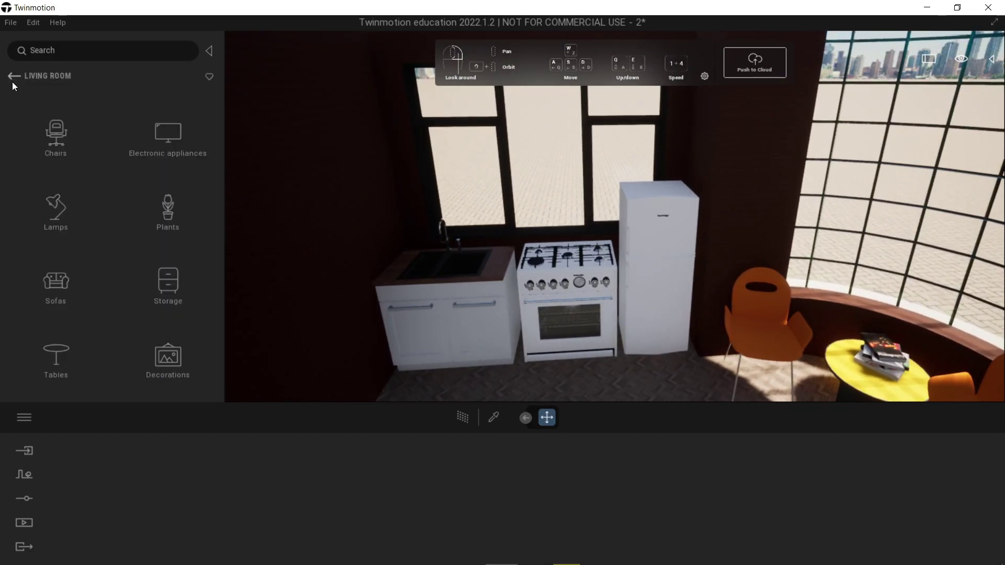
left_click(14, 81)
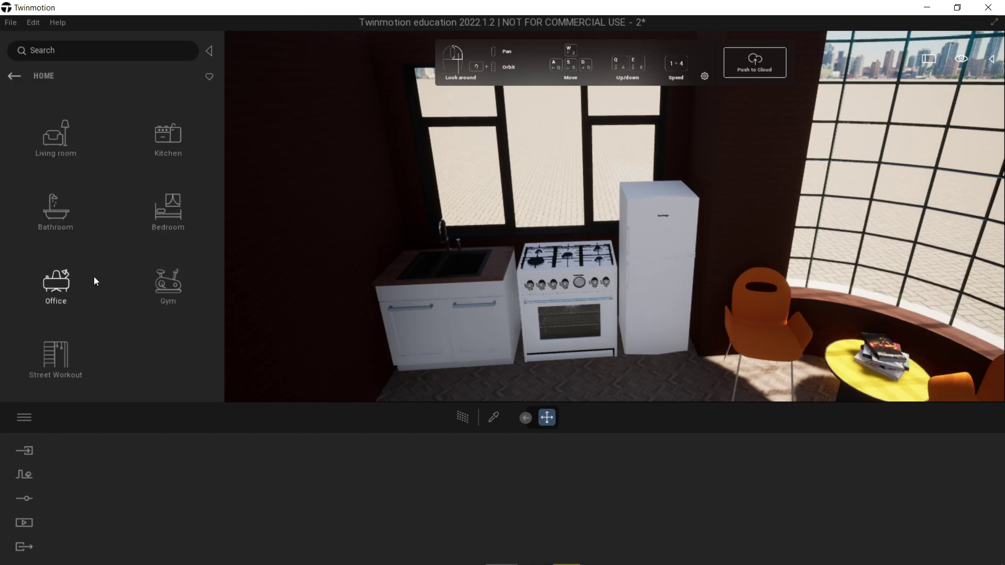
left_click(168, 138)
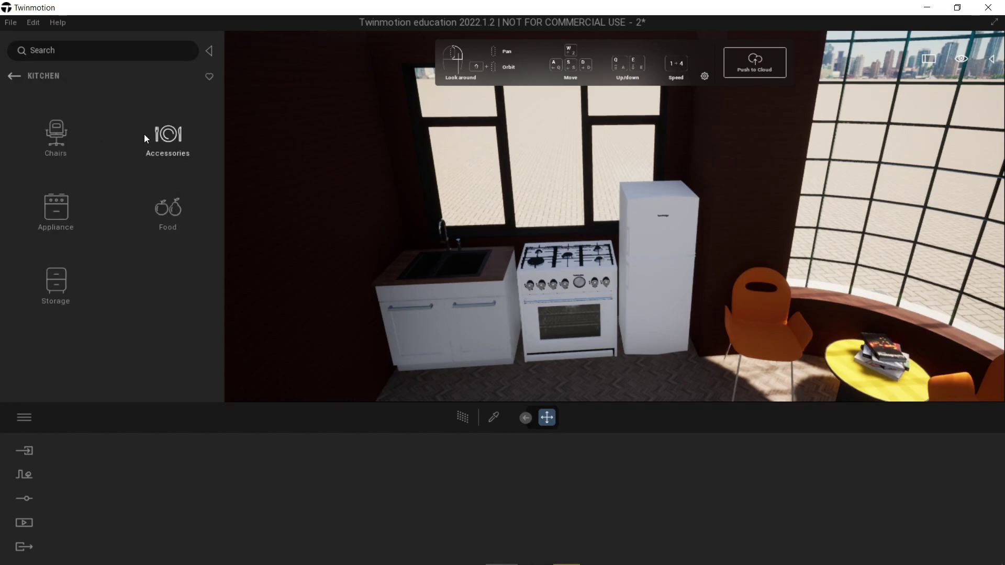
left_click(58, 217)
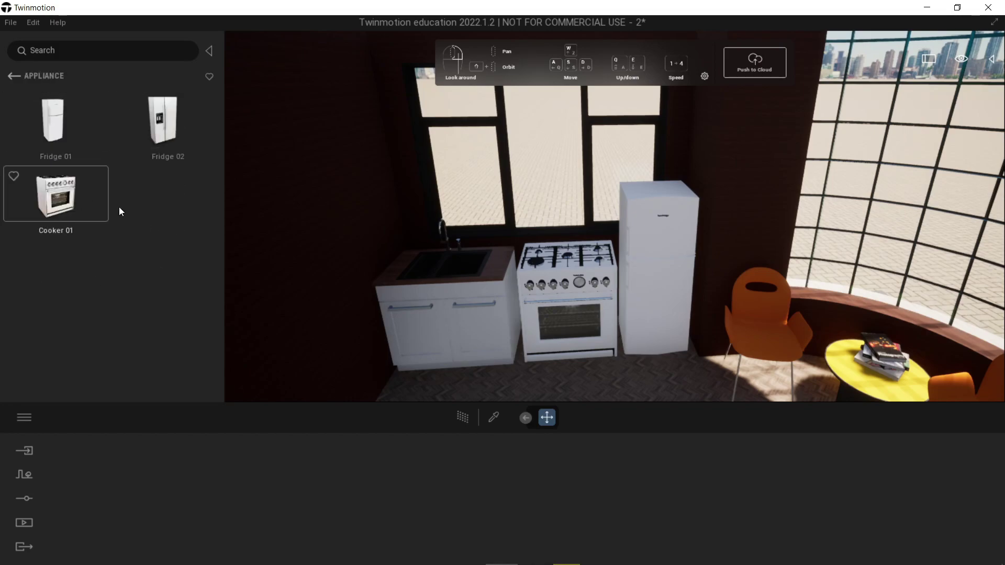
Step: View the orange chairs by the curved window and browse the Chairs categories of the Kitchen and Living room libraries
key("w")
right_click_drag(599, 203, 890, 272)
left_click(10, 77)
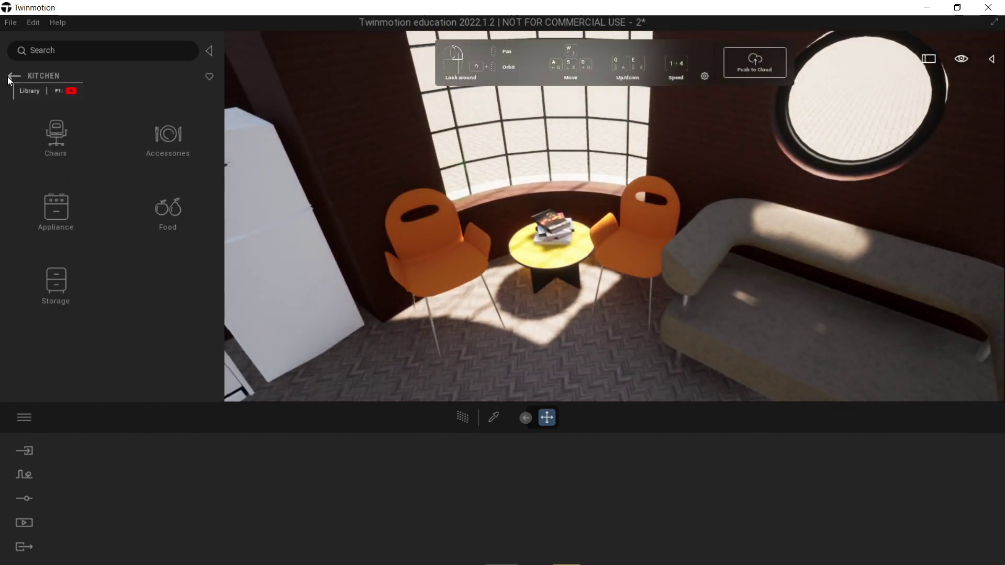
left_click(42, 133)
scroll(67, 156, "down", 10)
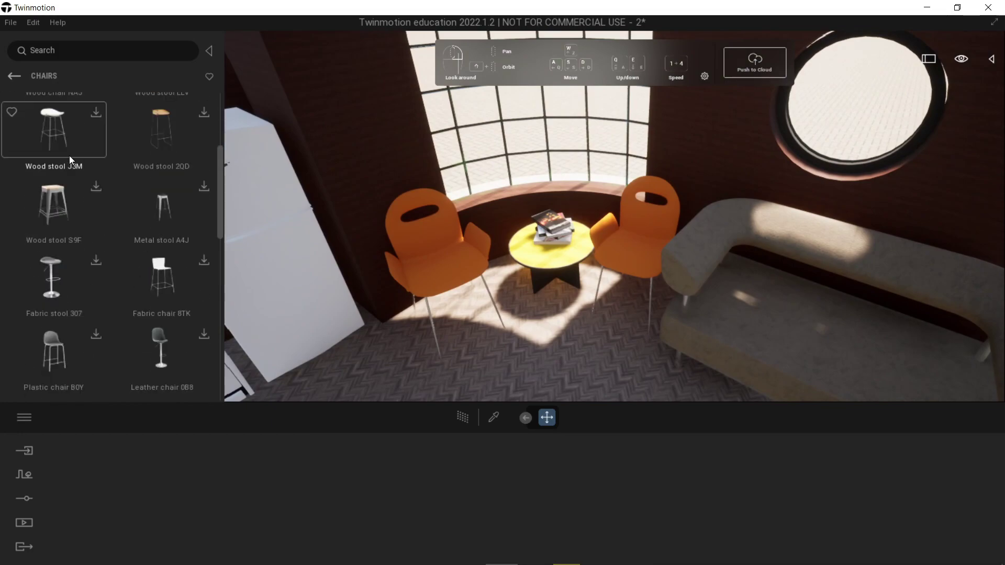
left_click(14, 77)
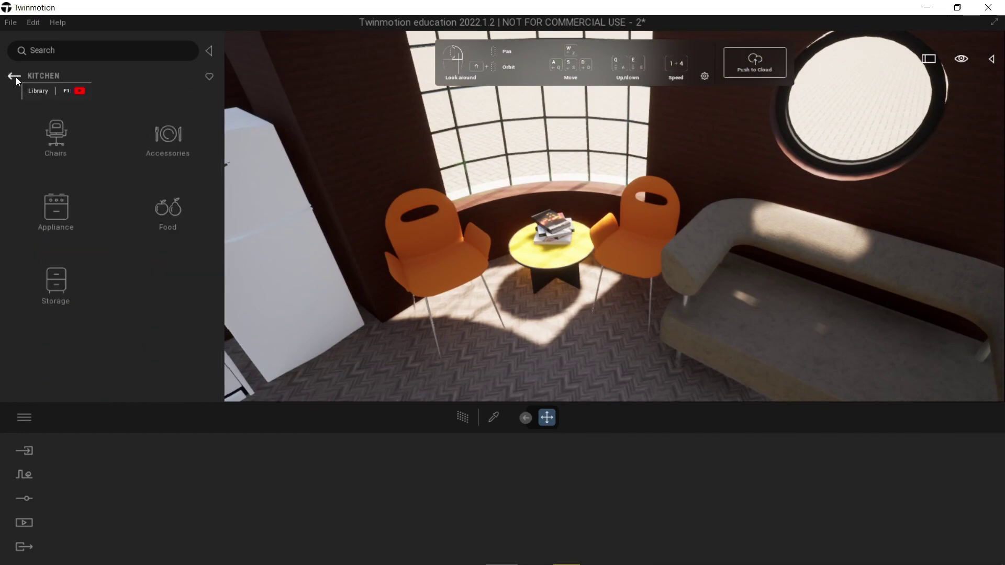
left_click(16, 77)
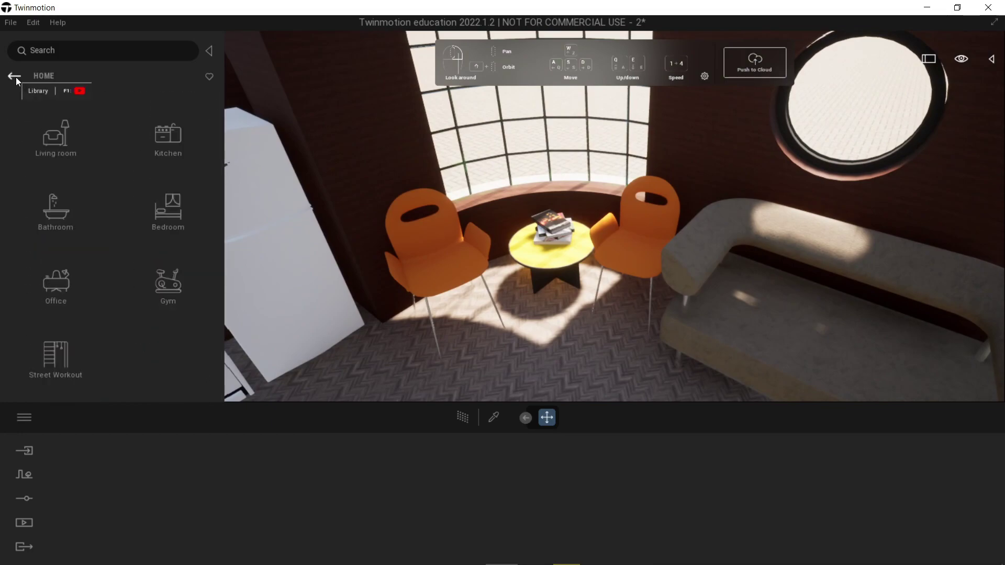
left_click(62, 142)
left_click(62, 143)
scroll(167, 227, "down", 10)
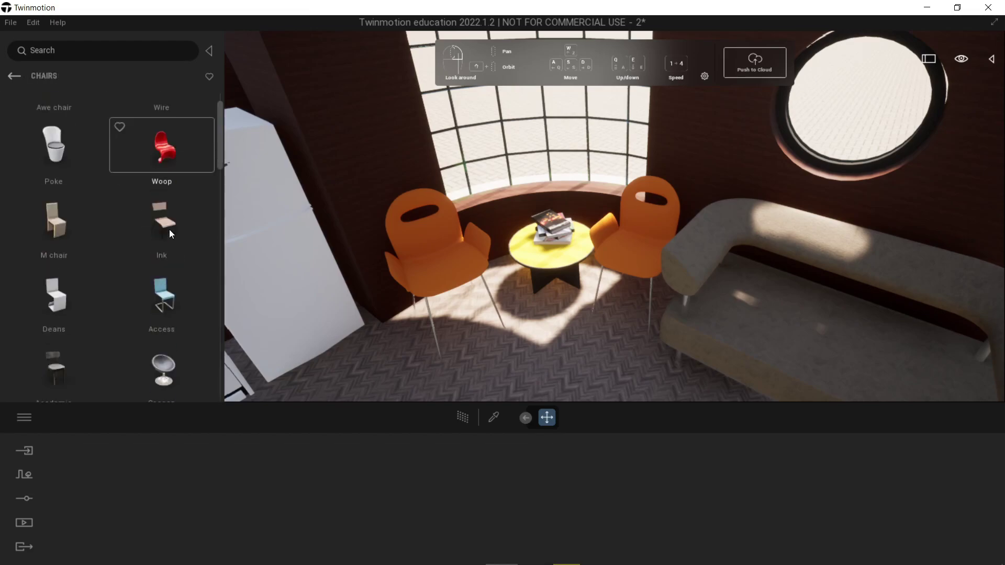
Step: Browse the Tables category of the Living room library for table sets such as Ablaze
left_click(14, 77)
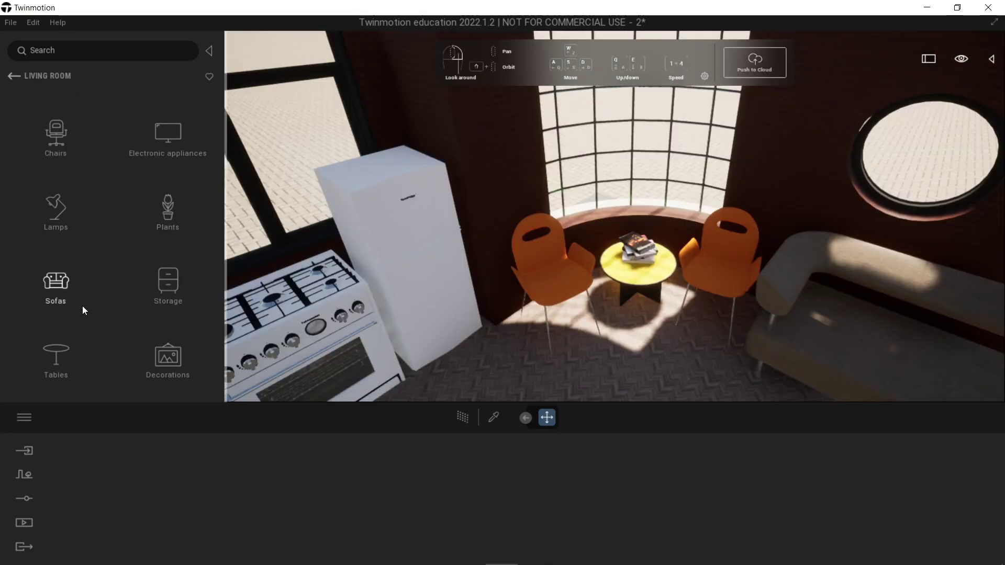
left_click(62, 346)
scroll(87, 269, "down", 5)
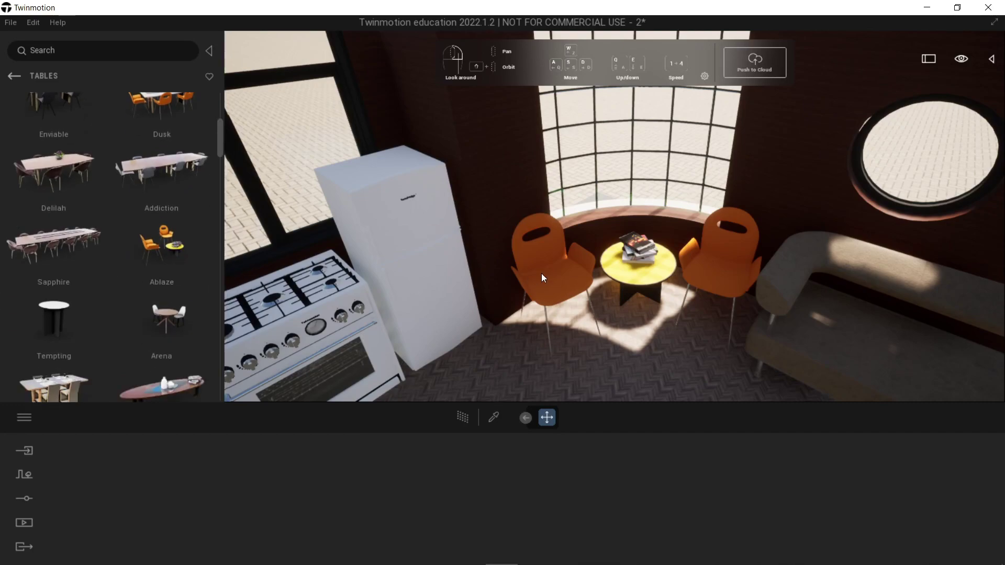
Step: View the sofa under the round window and browse the Sofas category for the Reverence models
right_click_drag(551, 264, 759, 277)
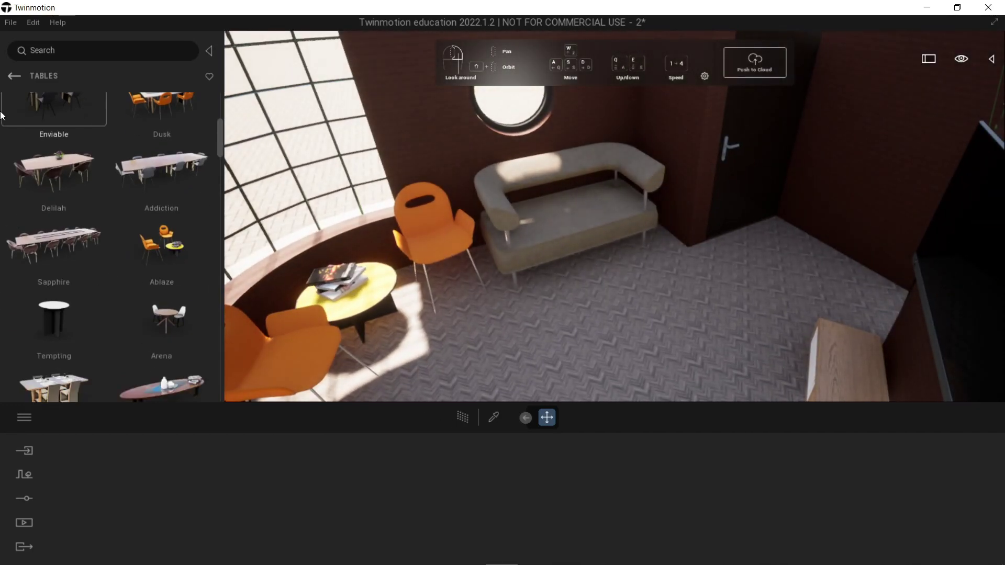
left_click(14, 83)
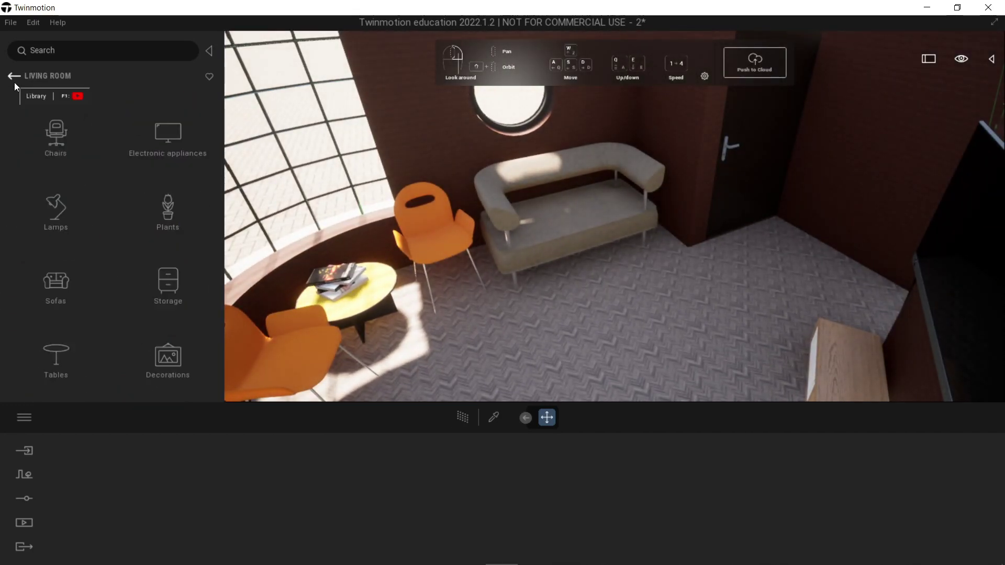
left_click(61, 281)
scroll(63, 279, "down", 3)
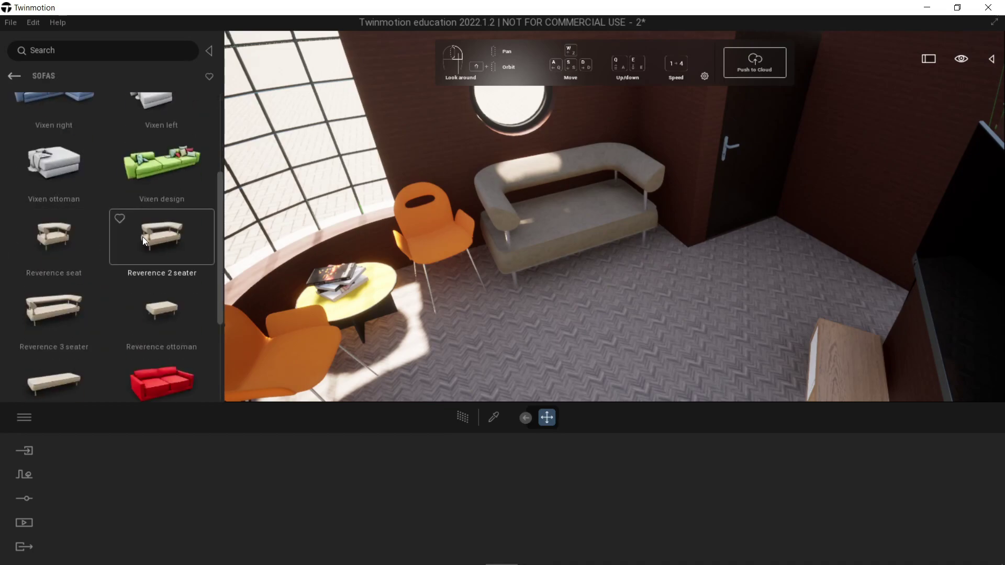
scroll(548, 253, "up", 2)
Step: View the bathroom's washbasin, shower and toilet and browse the Sanitaries category of the Bathroom library
right_click_drag(548, 252, 701, 268)
key("w")
key("w")
key("s")
key("q")
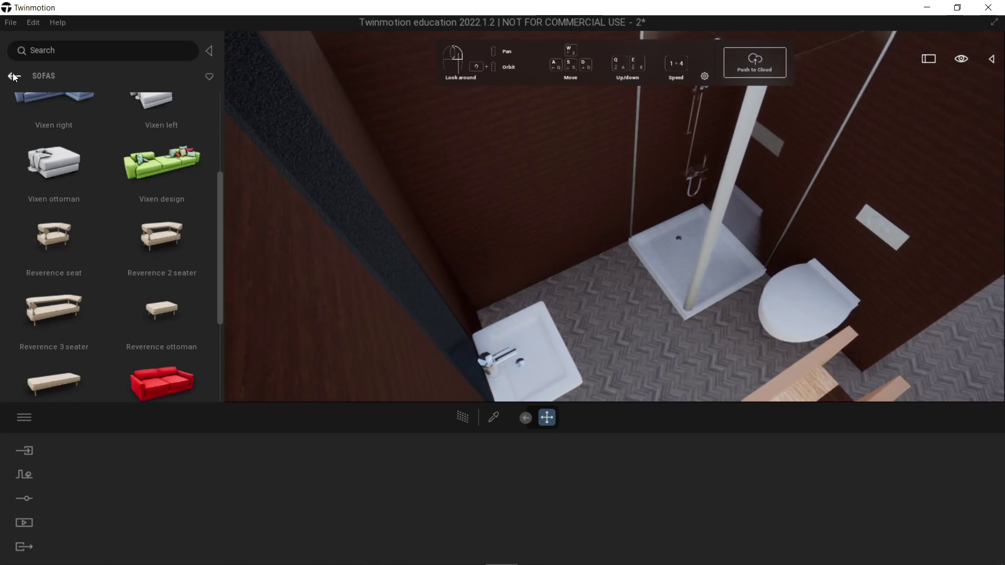
left_click(13, 76)
left_click(13, 76)
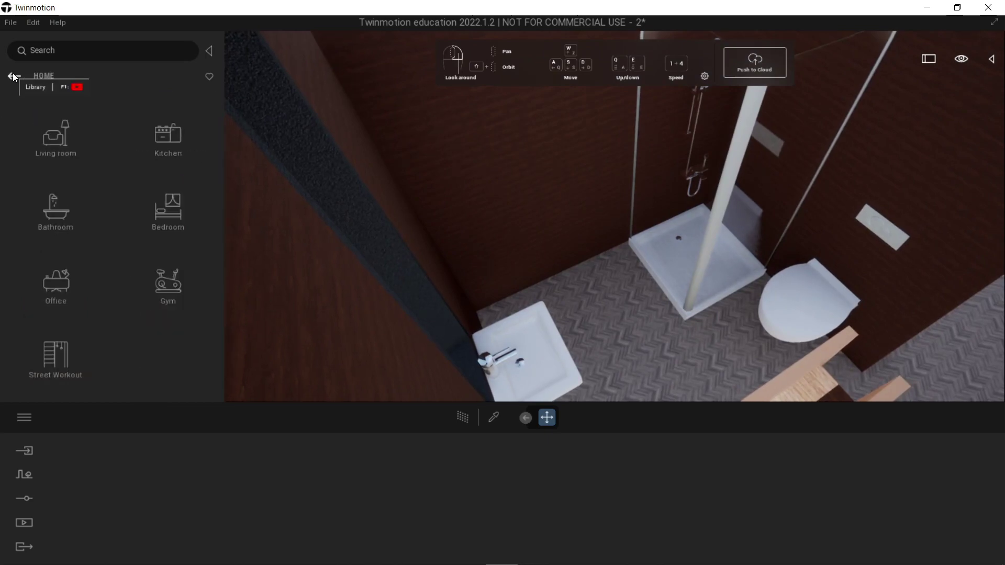
left_click(61, 215)
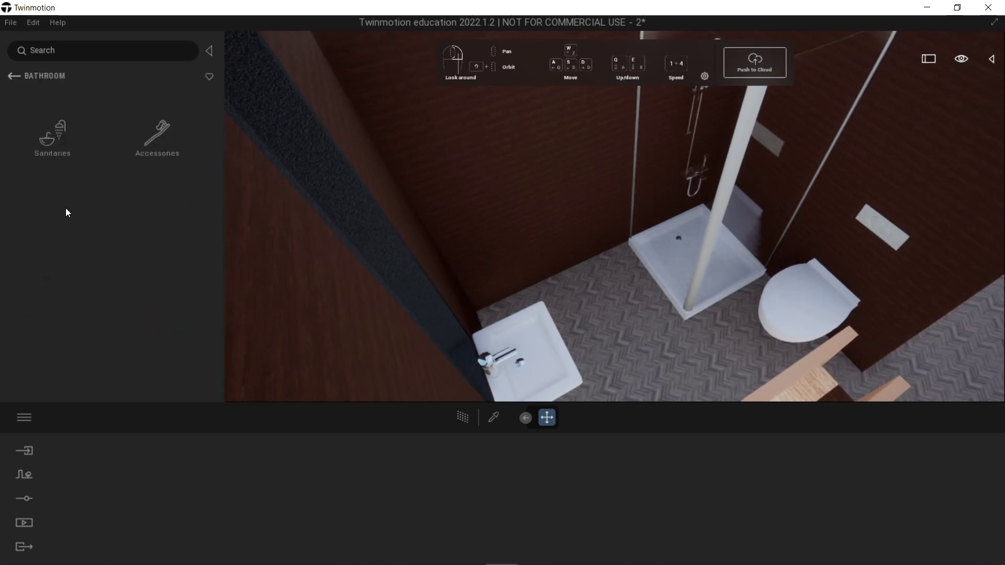
left_click(59, 149)
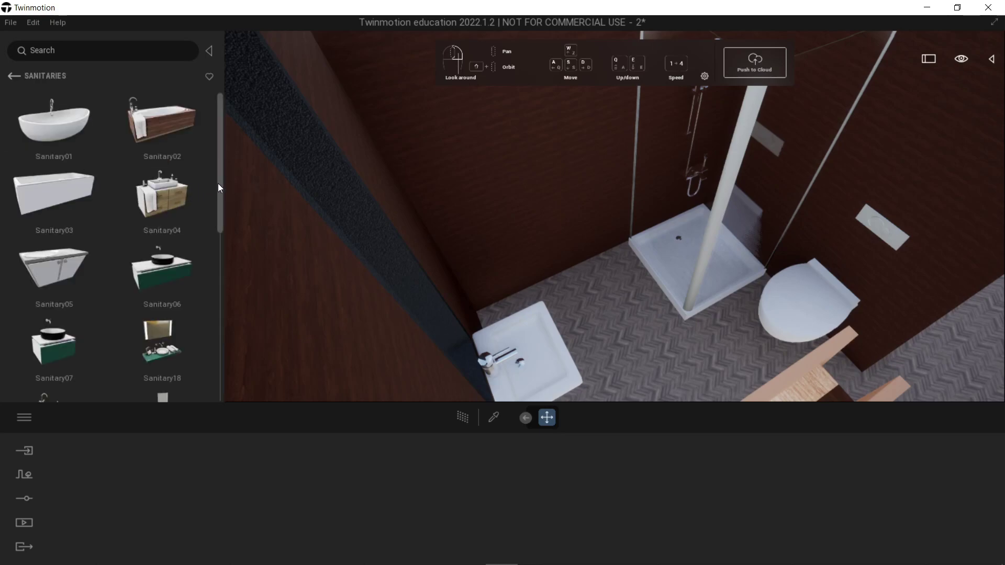
left_click_drag(218, 184, 217, 331)
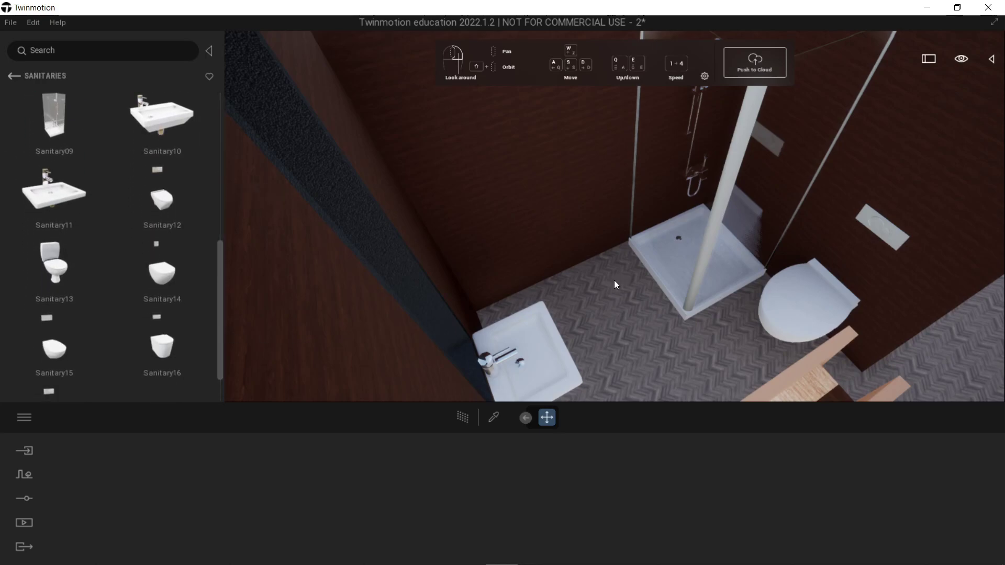
Step: View the bedroom with its bed and exercise bike and show the Beds category of the Bedroom library
right_click_drag(613, 277, 680, 252)
right_click_drag(503, 293, 578, 256)
scroll(603, 258, "down", 3)
scroll(604, 257, "up", 3)
scroll(623, 273, "down", 2)
scroll(633, 272, "up", 1)
scroll(635, 273, "down", 3)
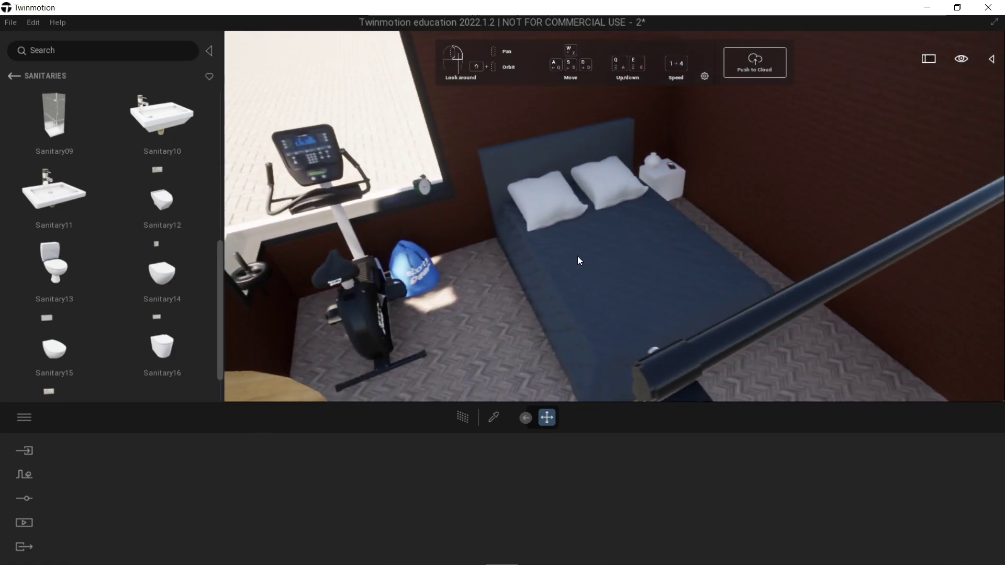
left_click(13, 76)
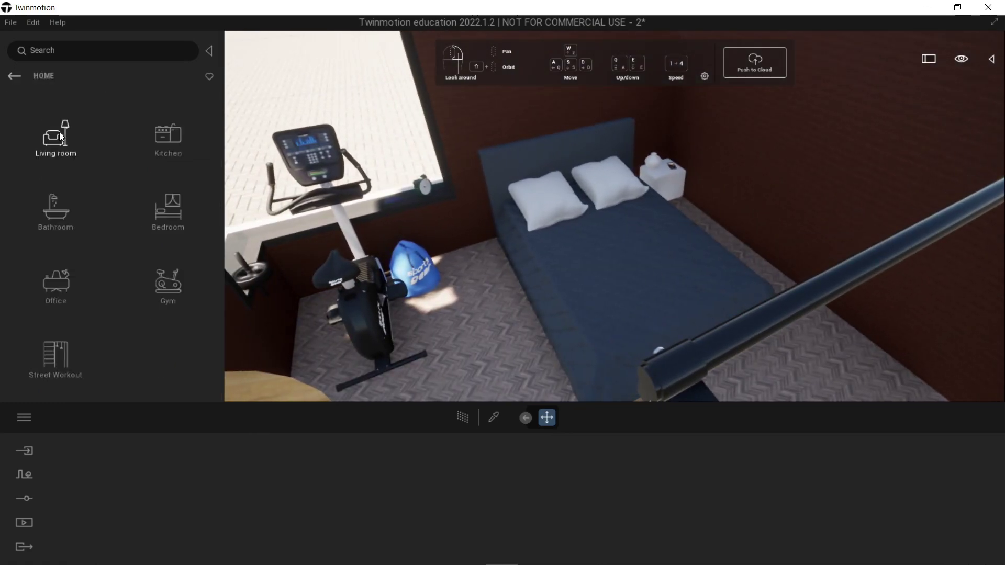
left_click(157, 205)
left_click(84, 155)
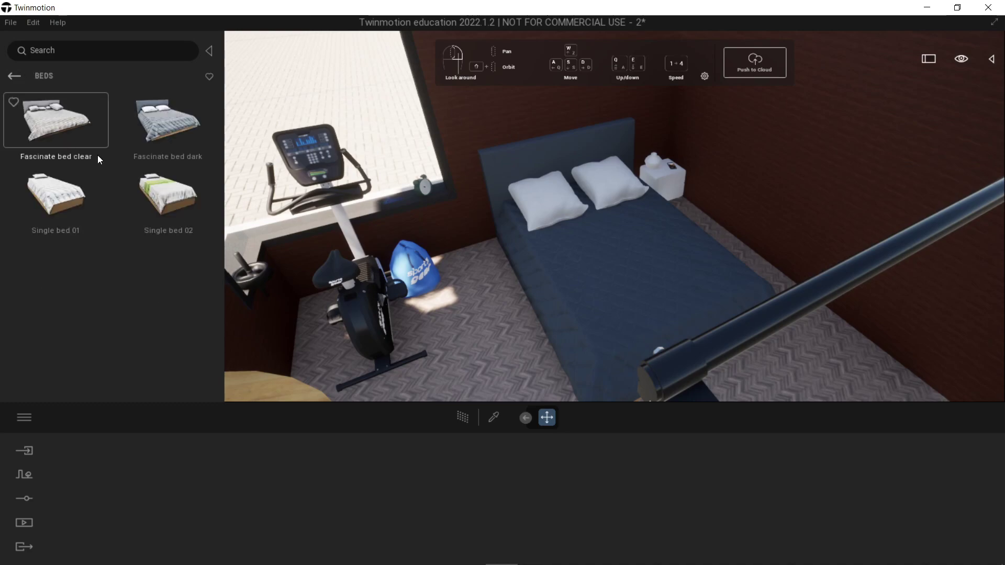
Step: Browse the Storage category of the Bedroom library and view the bedroom's door, bench and exercise bike
left_click(14, 78)
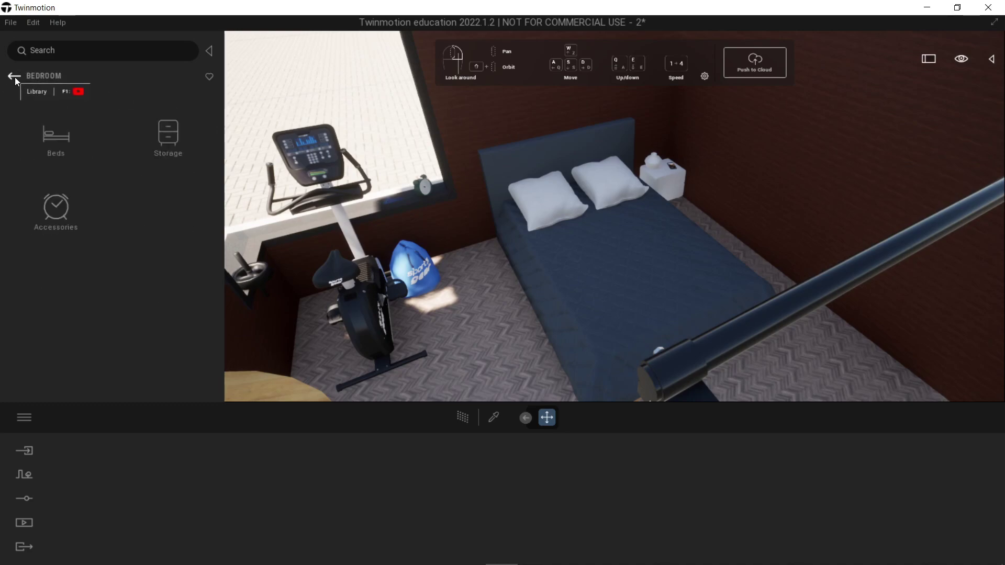
left_click(164, 136)
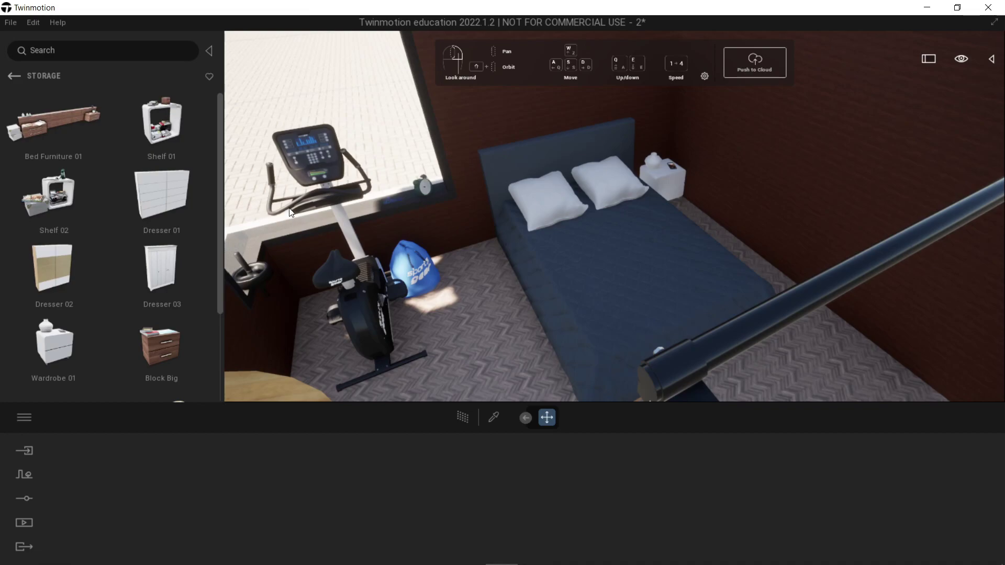
right_click_drag(511, 201, 460, 193)
left_click_drag(474, 190, 425, 187)
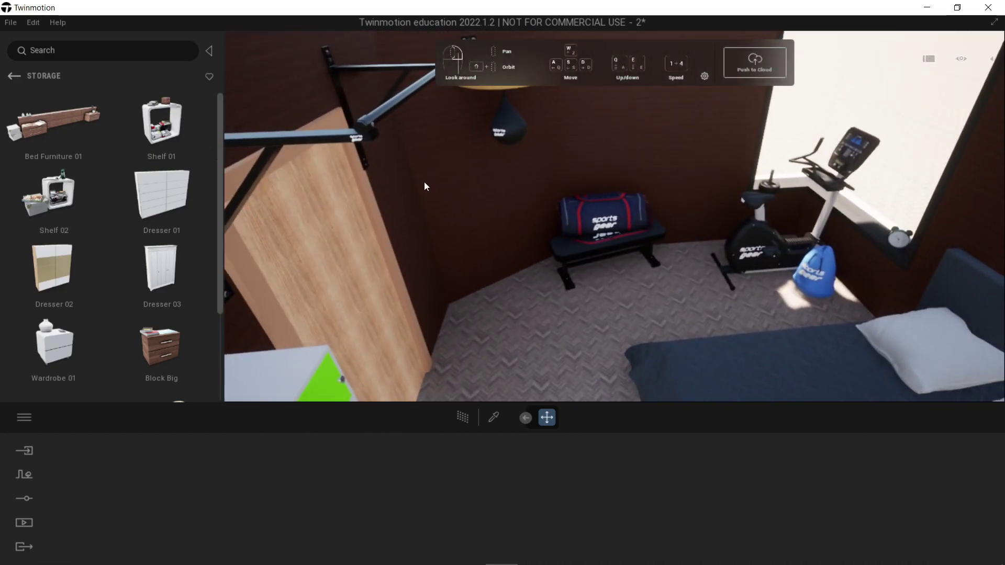
Step: Browse the Gym category of the Home library for equipment such as the speed bag mount and view the room's gym corner
left_click(13, 76)
left_click(13, 75)
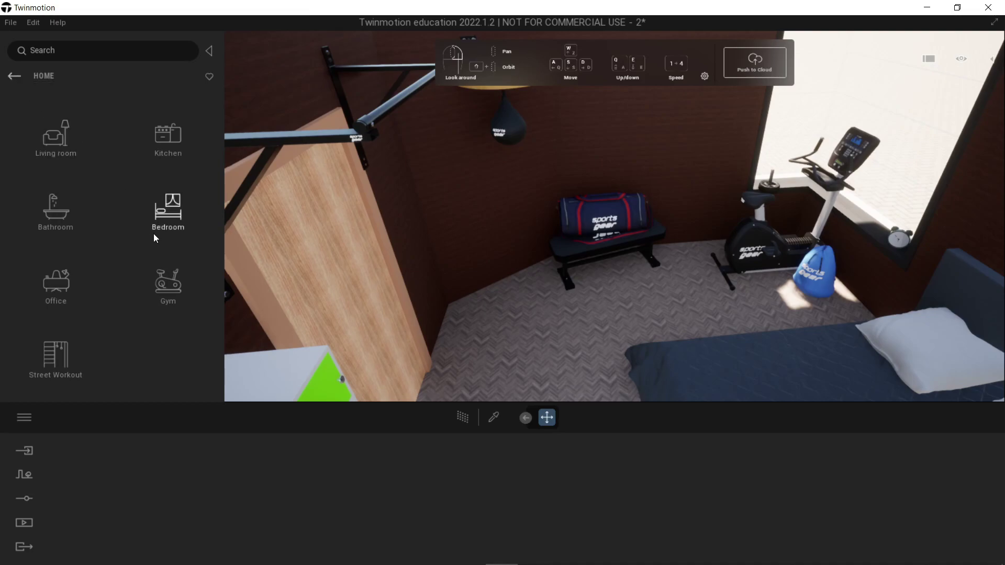
left_click(168, 280)
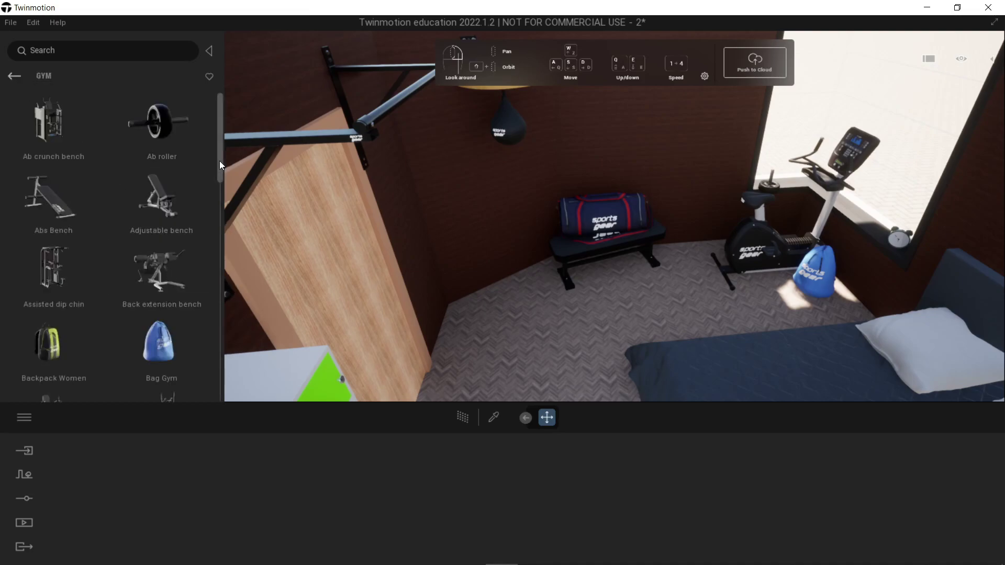
left_click_drag(219, 161, 190, 338)
middle_click_drag(644, 268, 471, 252, "shift")
Step: Leave the bedroom and view the whole house from outside, facing the entrance steps and round window
key("alt+Tab")
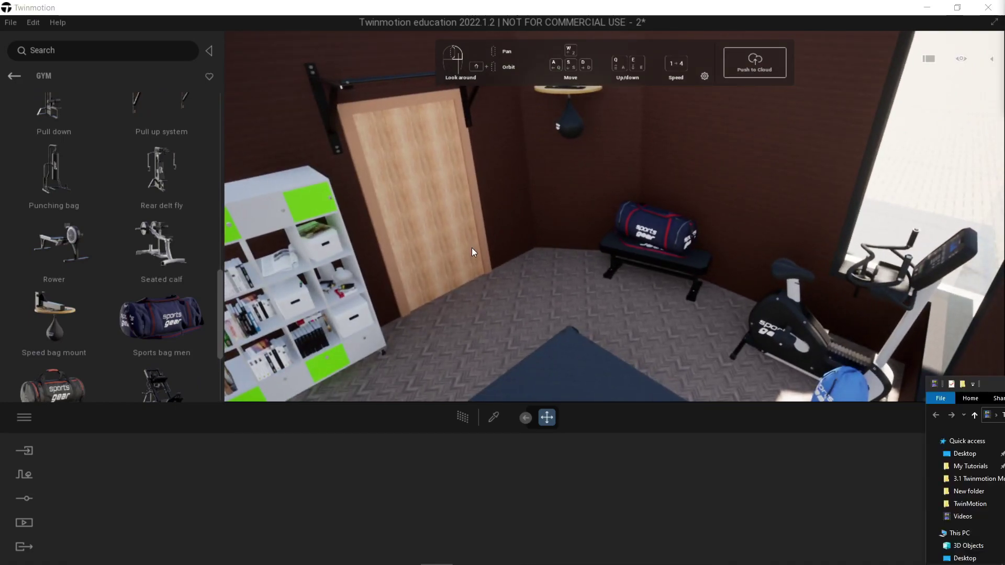
left_click(532, 252)
mouse_move(532, 251)
right_mouse_down()
mouse_move(471, 235)
mouse_move(418, 241)
mouse_move(502, 246)
mouse_move(434, 230)
mouse_move(440, 220)
mouse_move(576, 204)
mouse_move(537, 248)
right_mouse_up()
key("d")
key("s")
key("a")
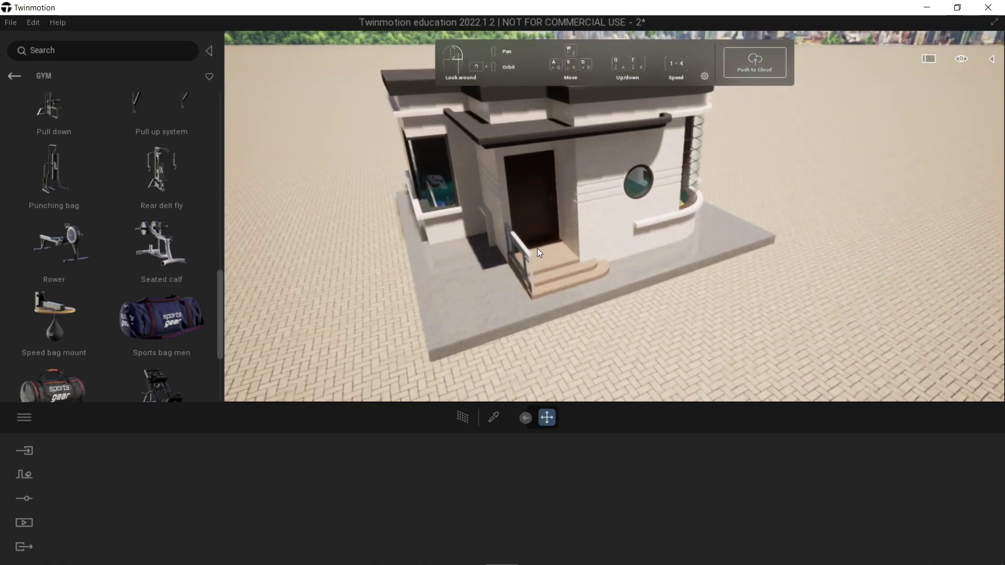